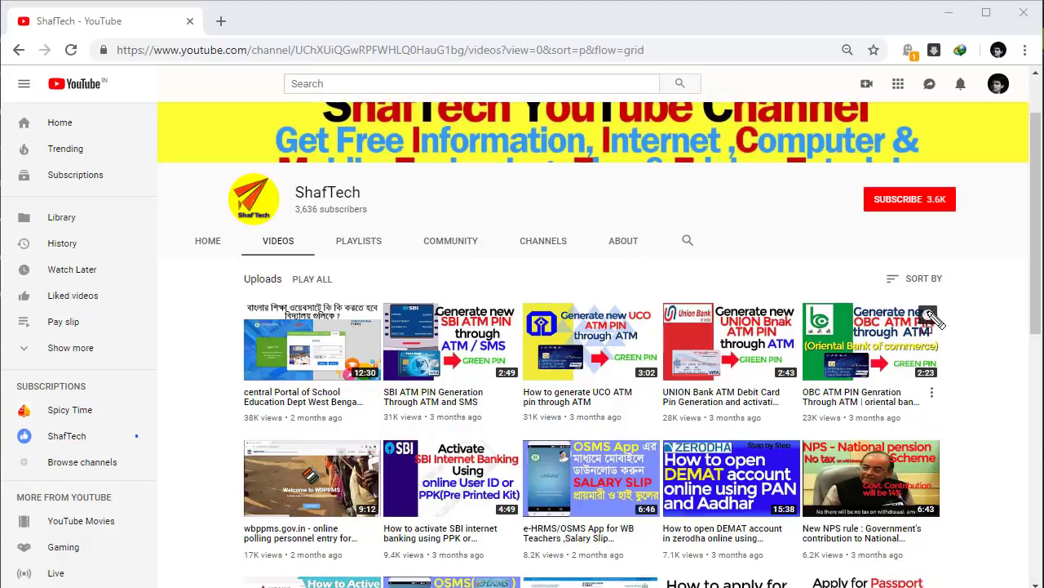
# - Subscribe to the ShafTech YouTube channel and set its bell to all notifications
pyautogui.moveTo(859, 181); pyautogui.dragTo(918, 221)
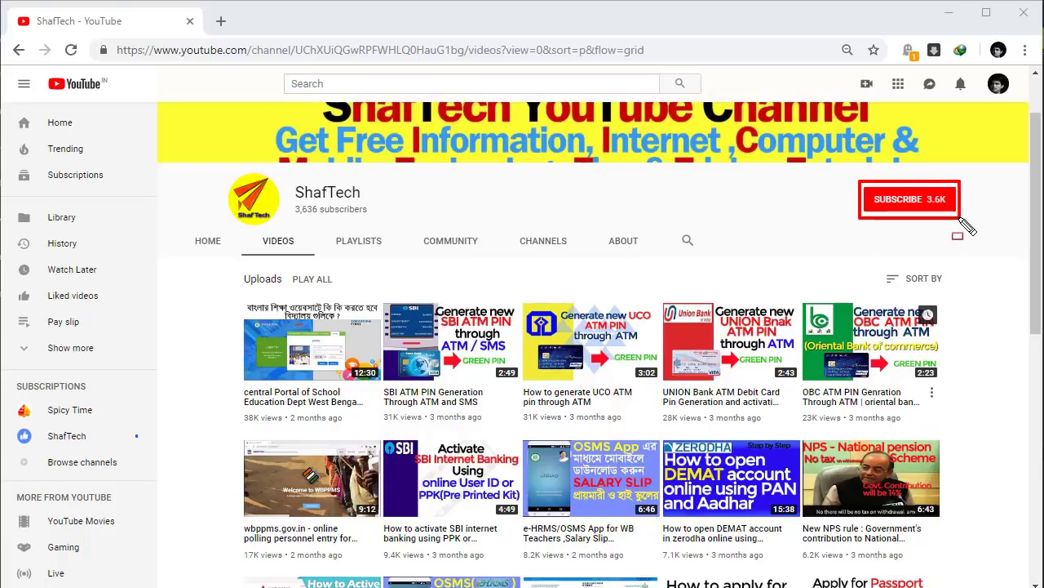
pyautogui.click(922, 204)
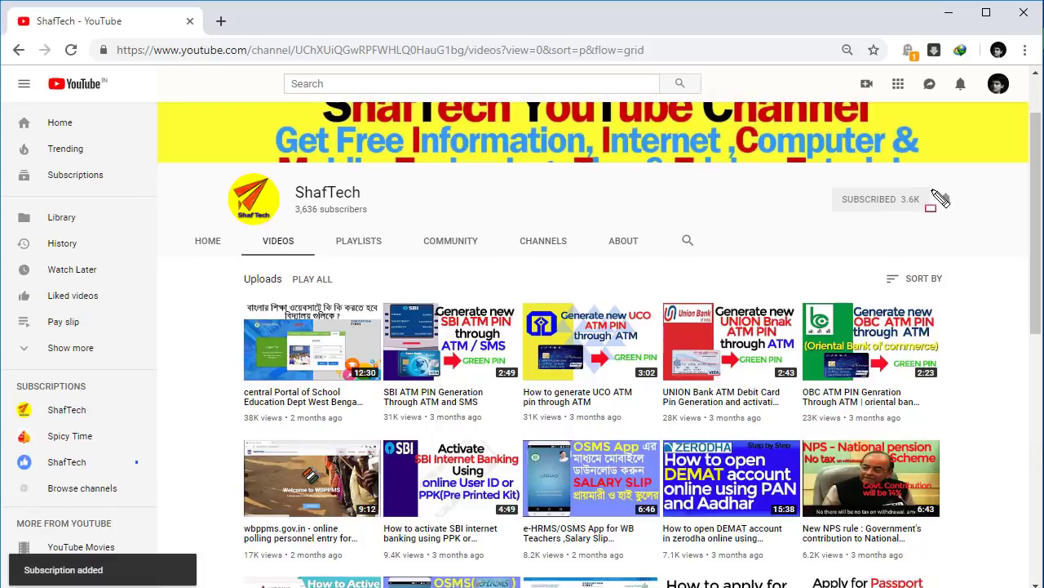
pyautogui.moveTo(931, 186); pyautogui.dragTo(960, 211)
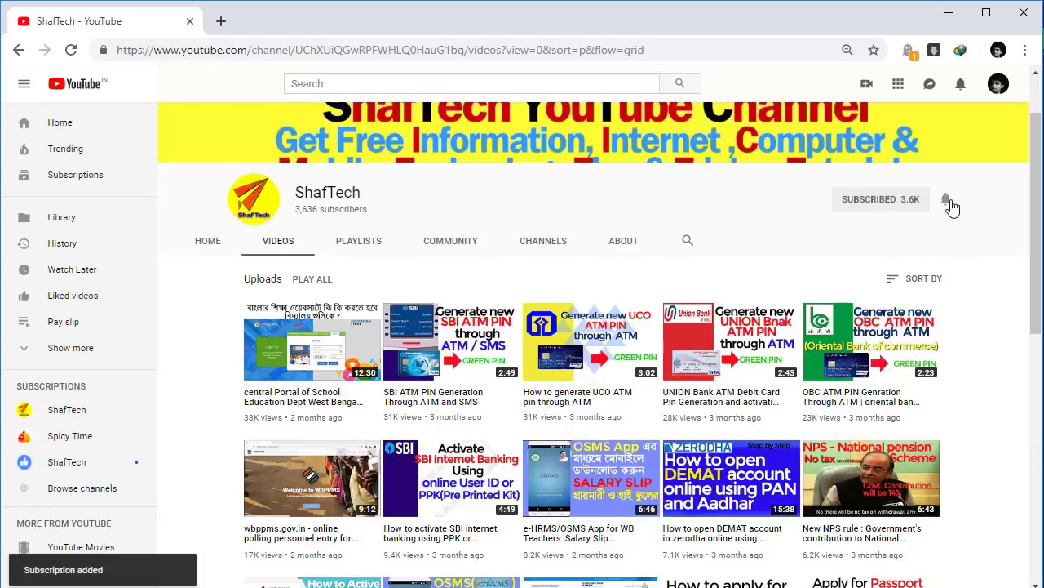
pyautogui.click(946, 199)
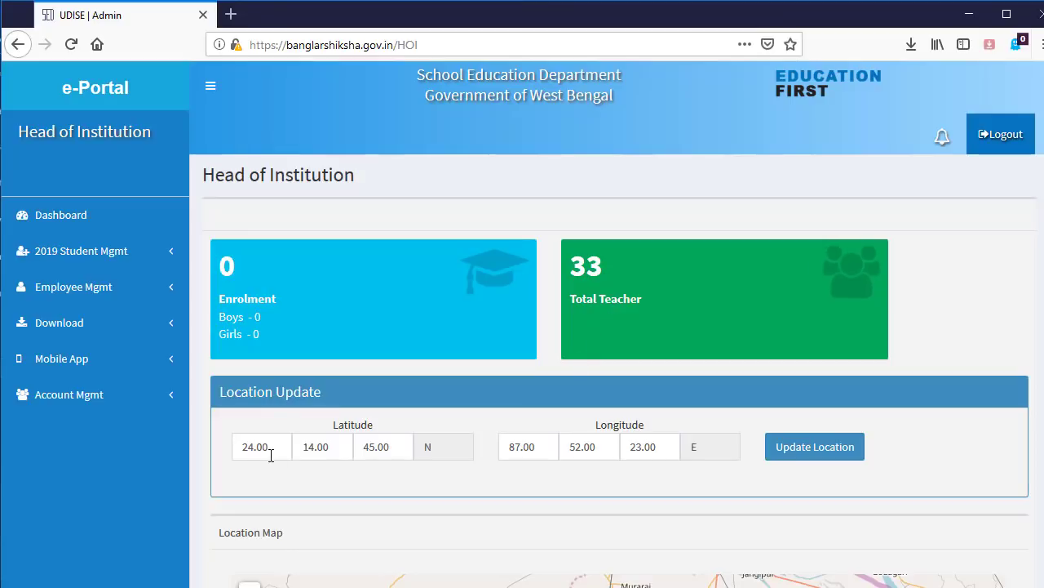
# - Expand 2019 Student Mgmt in the sidebar to show Student Entry, Bulk Upload and related options
pyautogui.click(120, 253)
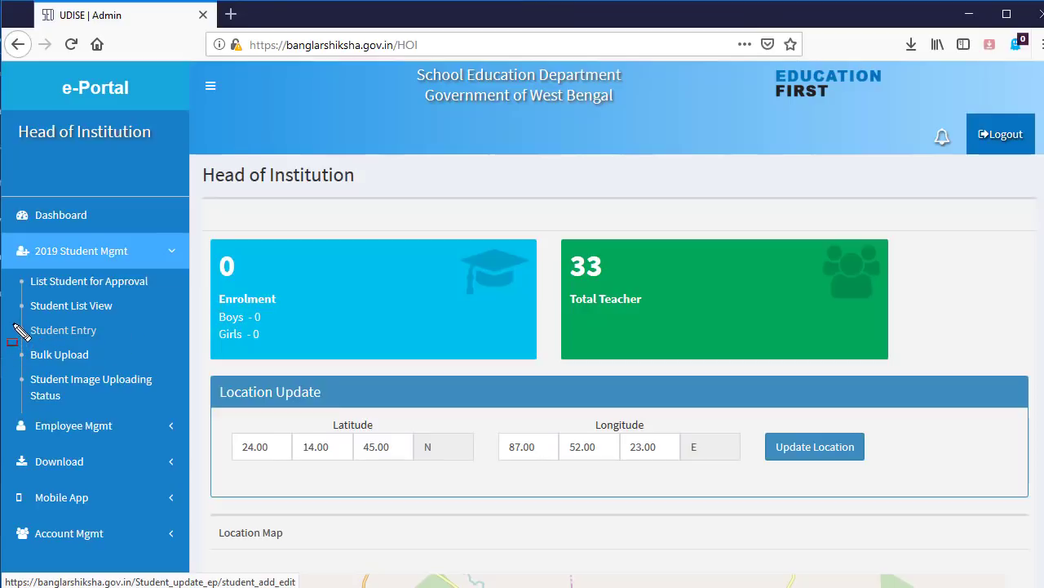
pyautogui.moveTo(12, 321); pyautogui.dragTo(112, 343)
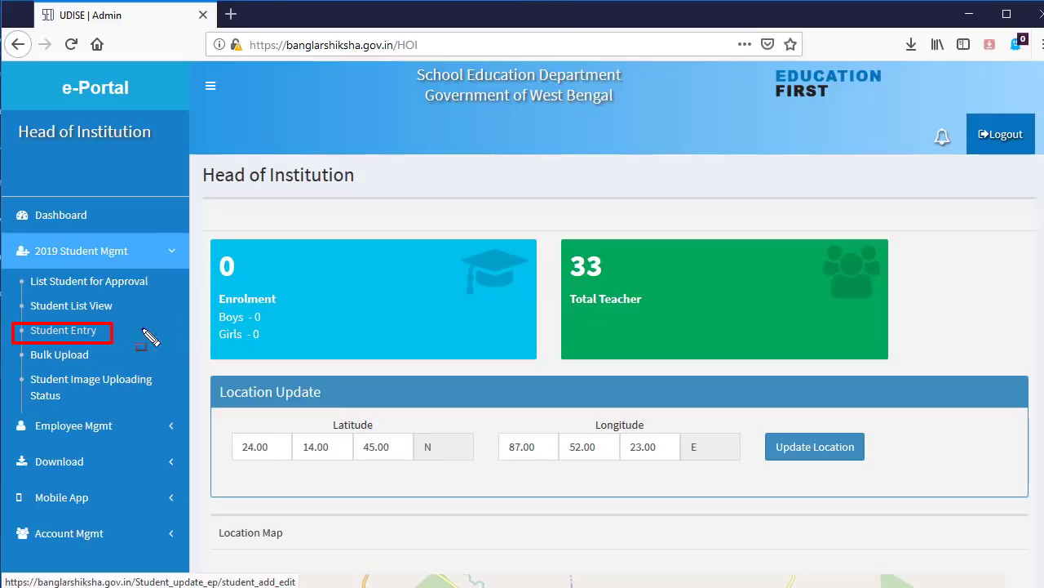
pyautogui.moveTo(33, 370); pyautogui.dragTo(11, 346)
pyautogui.moveTo(53, 375); pyautogui.dragTo(112, 372)
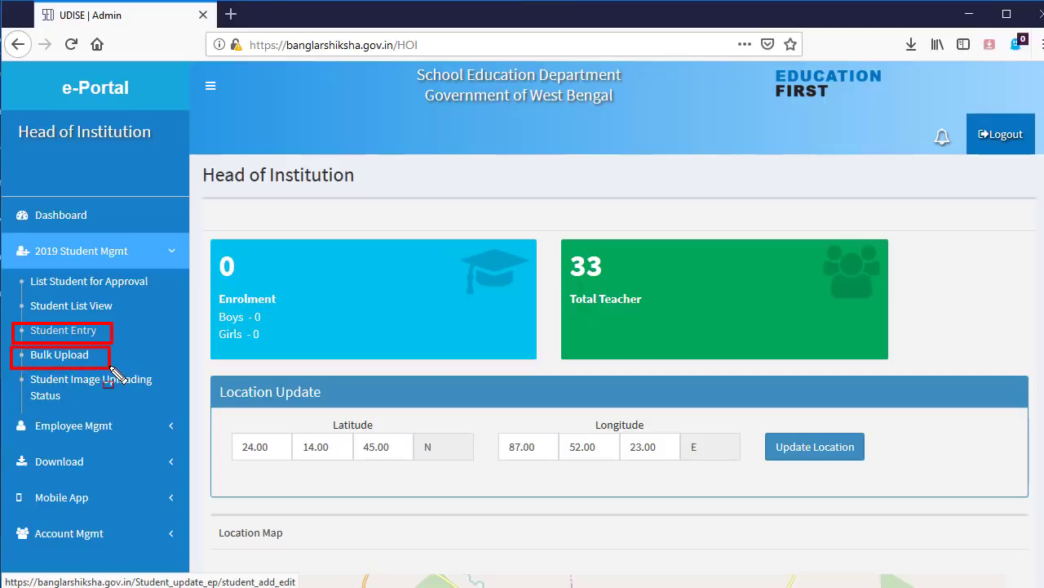
pyautogui.press('Escape')
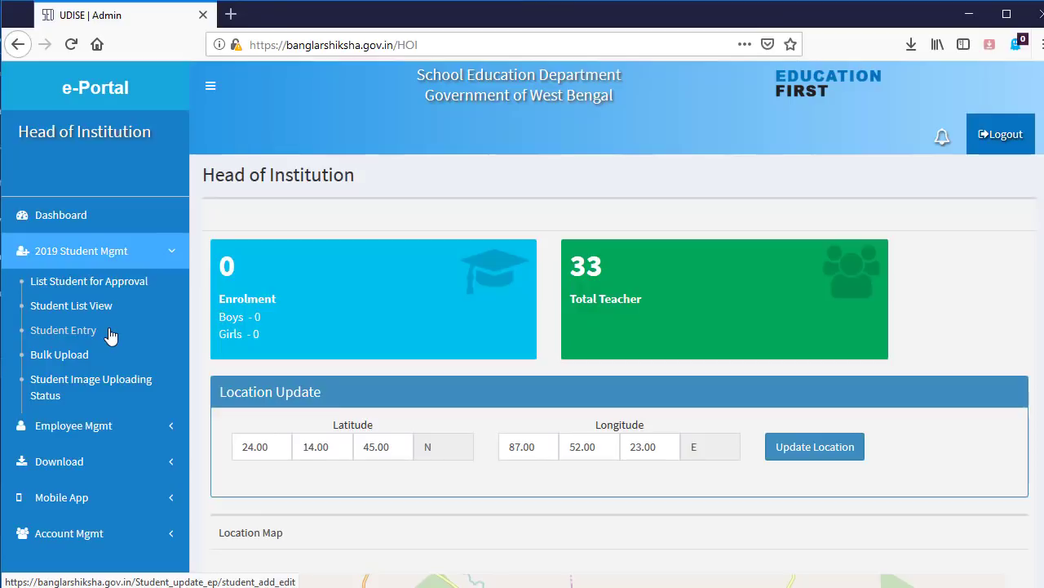
# - Open the Student Entry form and enter the student's full name
pyautogui.click(65, 334)
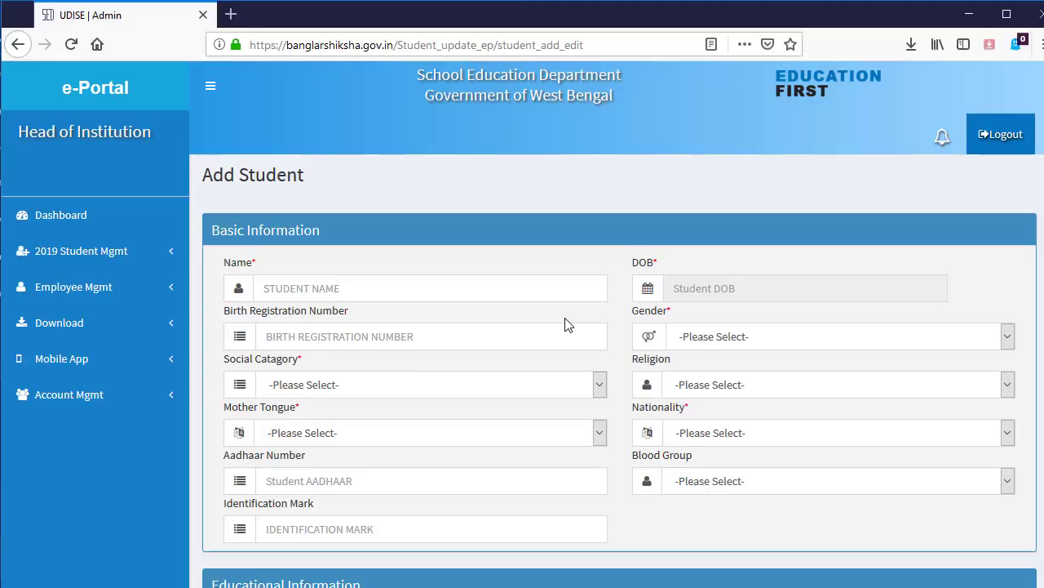
pyautogui.click(423, 289)
pyautogui.press('Tab')
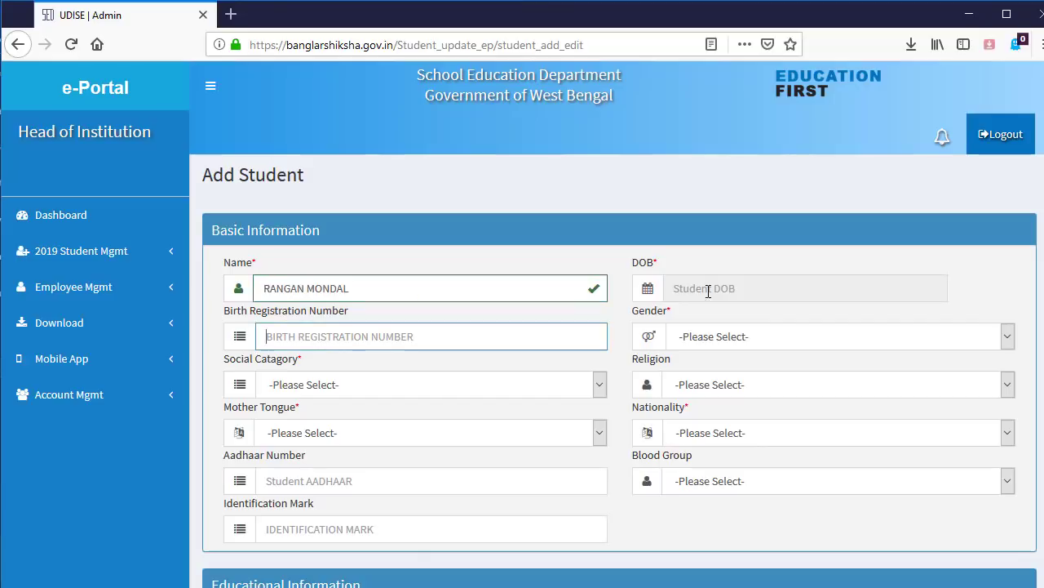
pyautogui.click(717, 286)
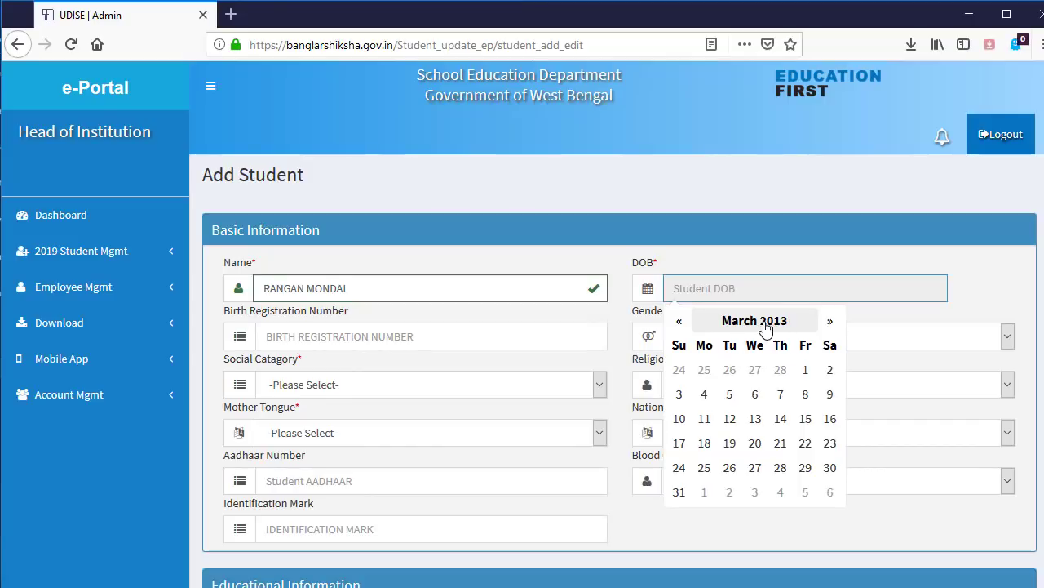
pyautogui.click(763, 323)
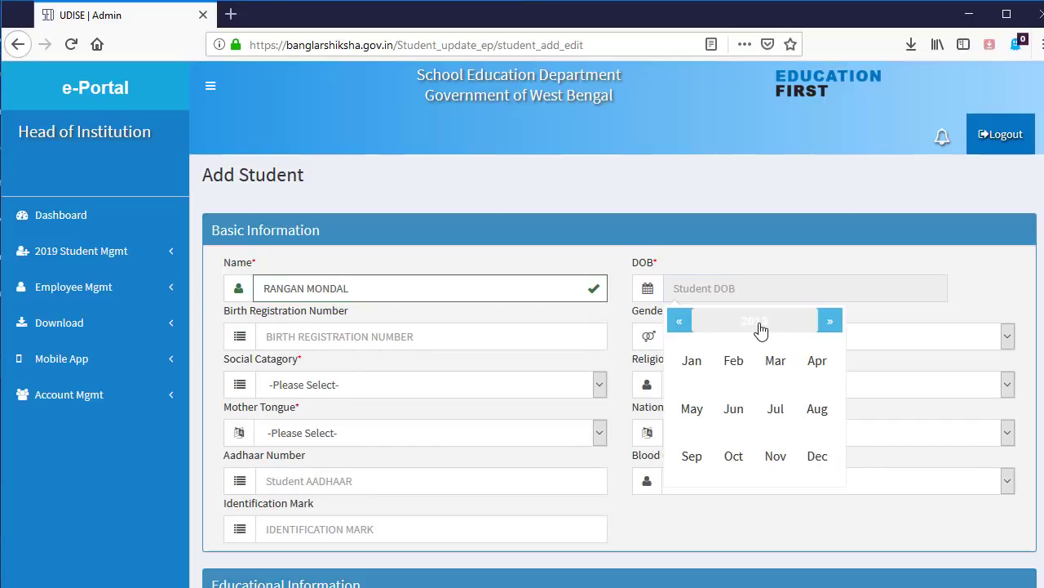
pyautogui.click(761, 327)
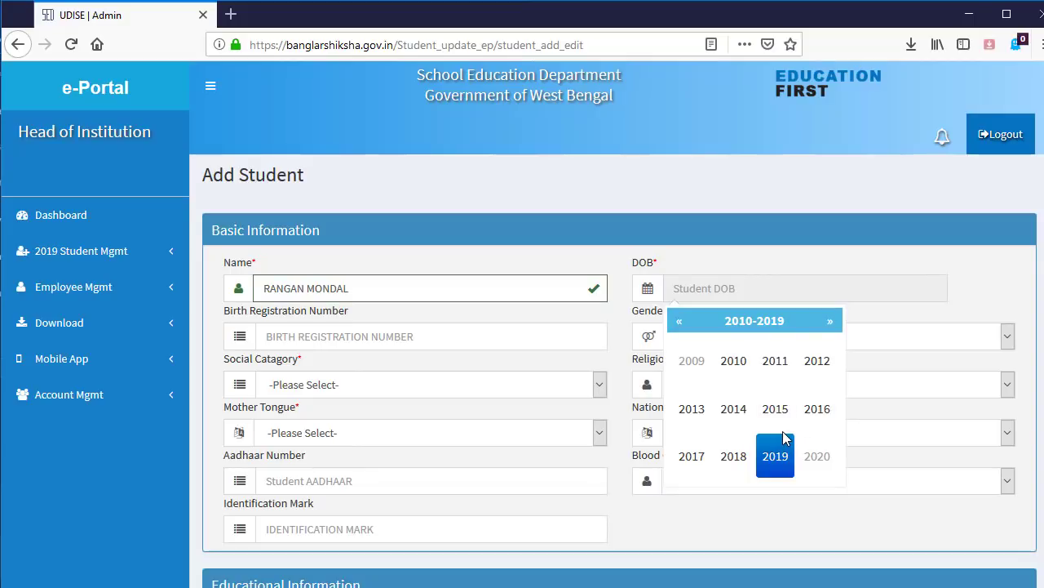
pyautogui.scroll(-2, 779, 428)
pyautogui.scroll(2, 777, 425)
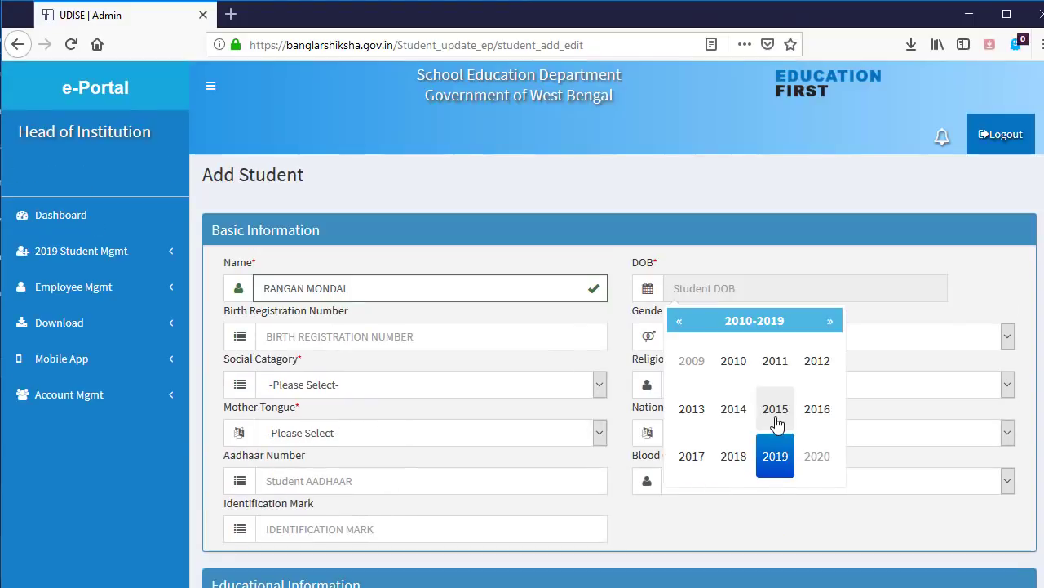
pyautogui.click(679, 323)
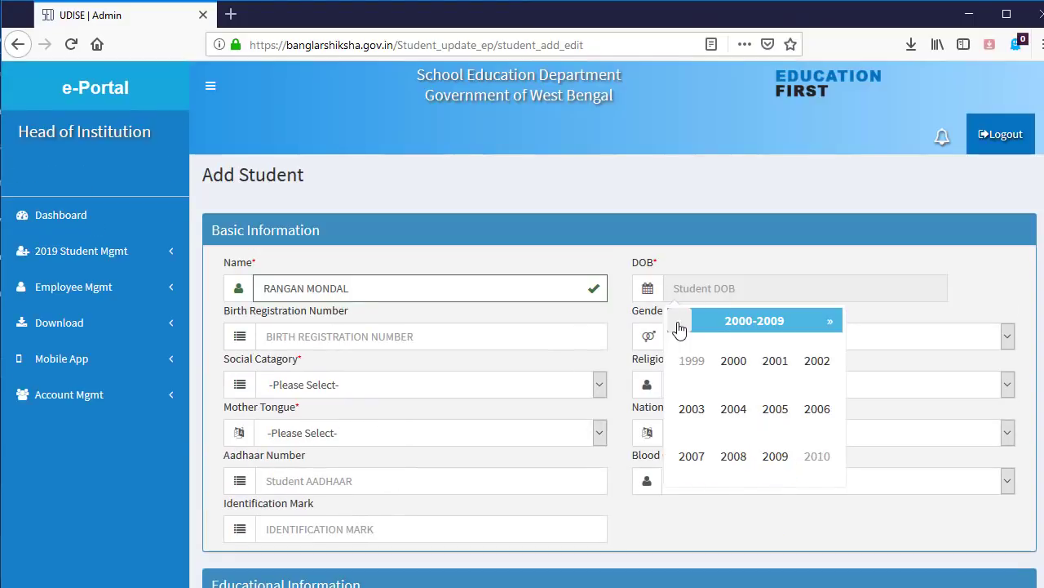
pyautogui.click(679, 322)
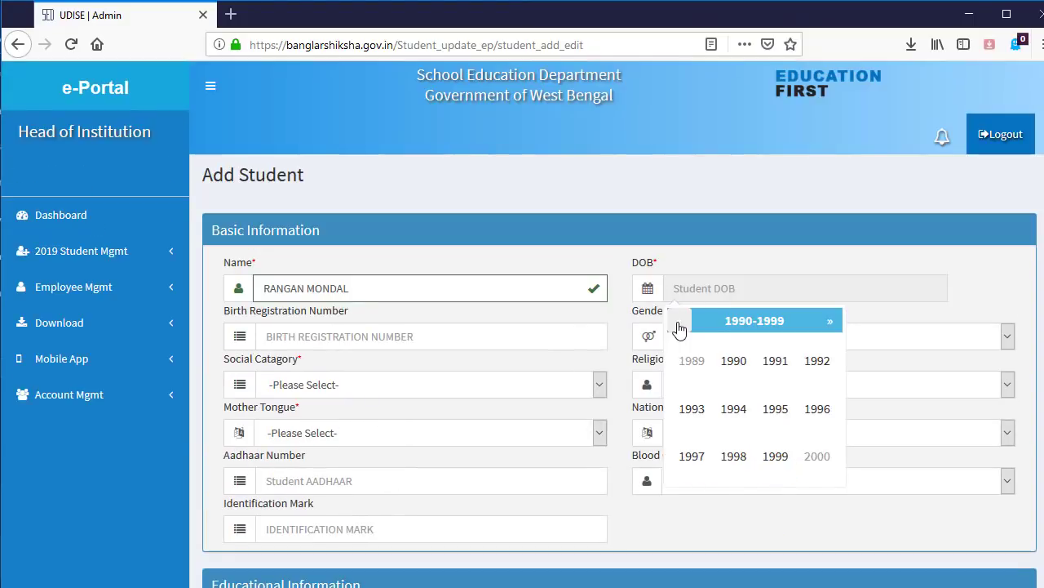
pyautogui.click(833, 326)
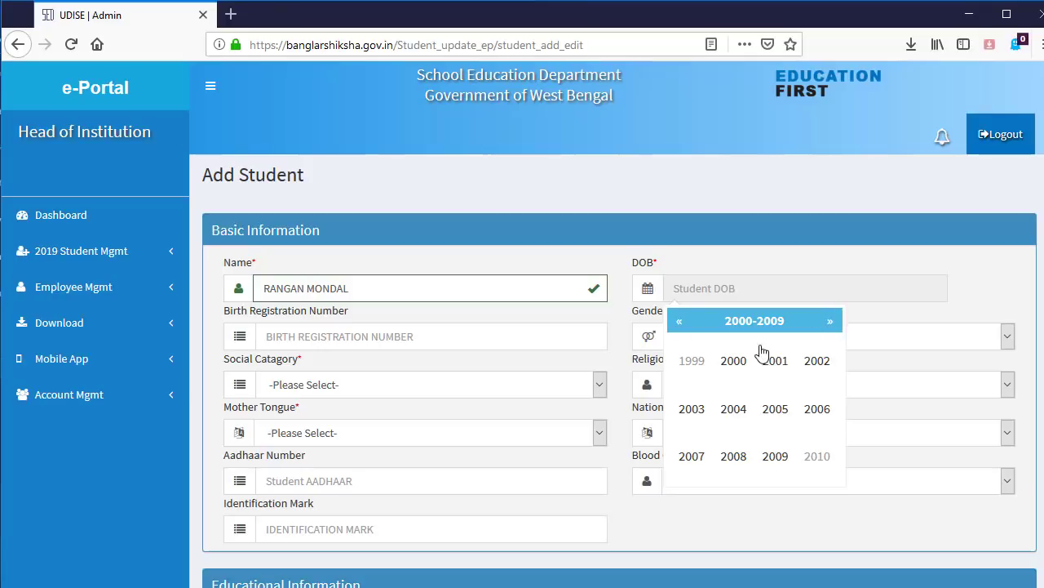
pyautogui.click(737, 461)
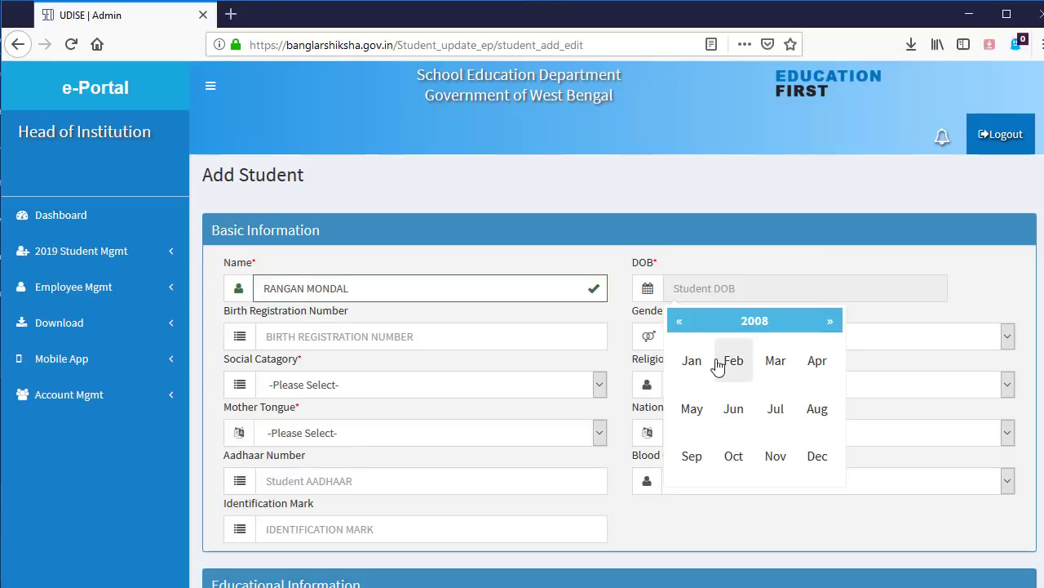
pyautogui.click(688, 411)
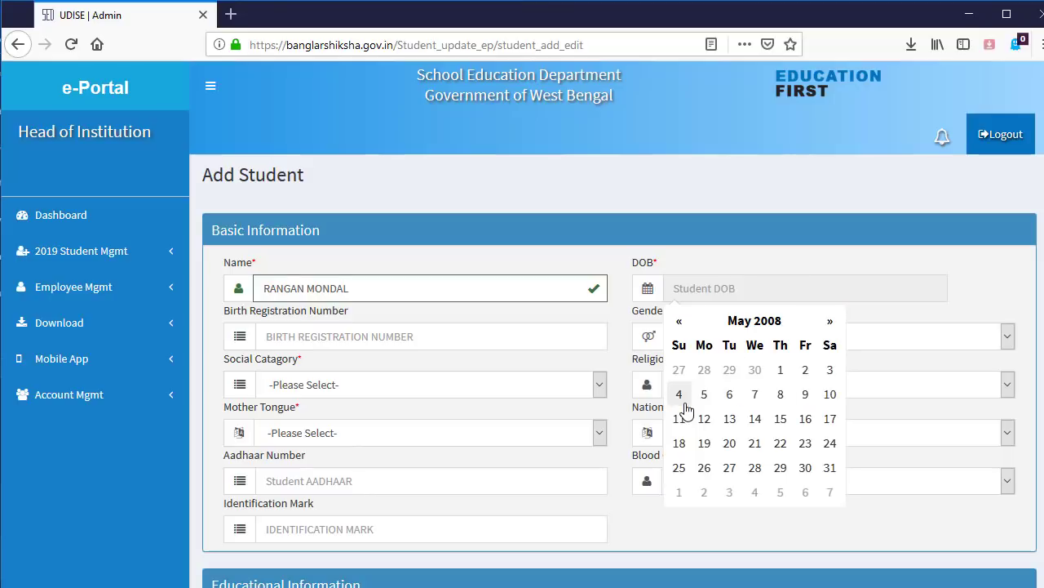
pyautogui.click(739, 322)
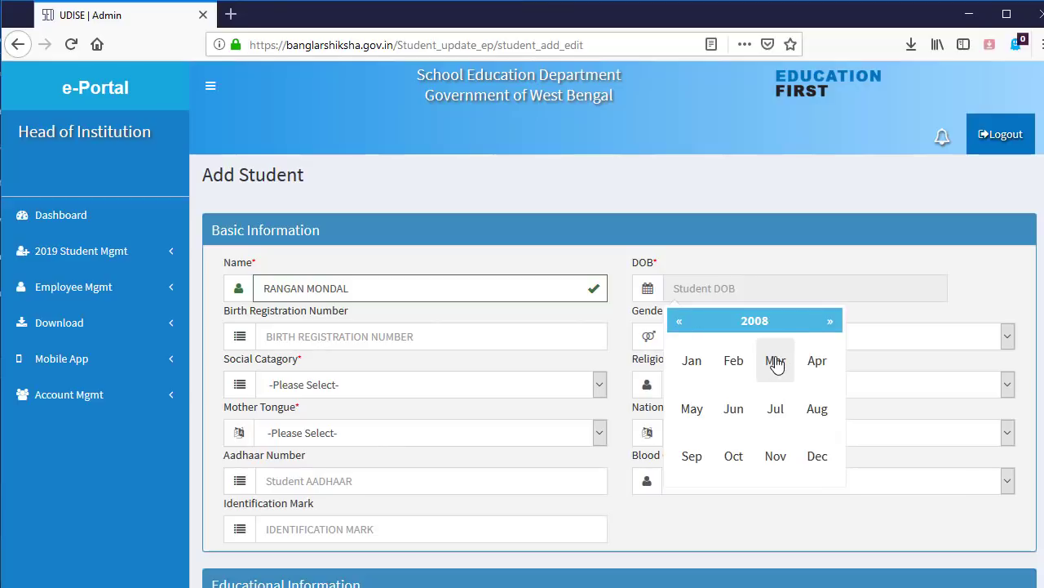
pyautogui.click(776, 363)
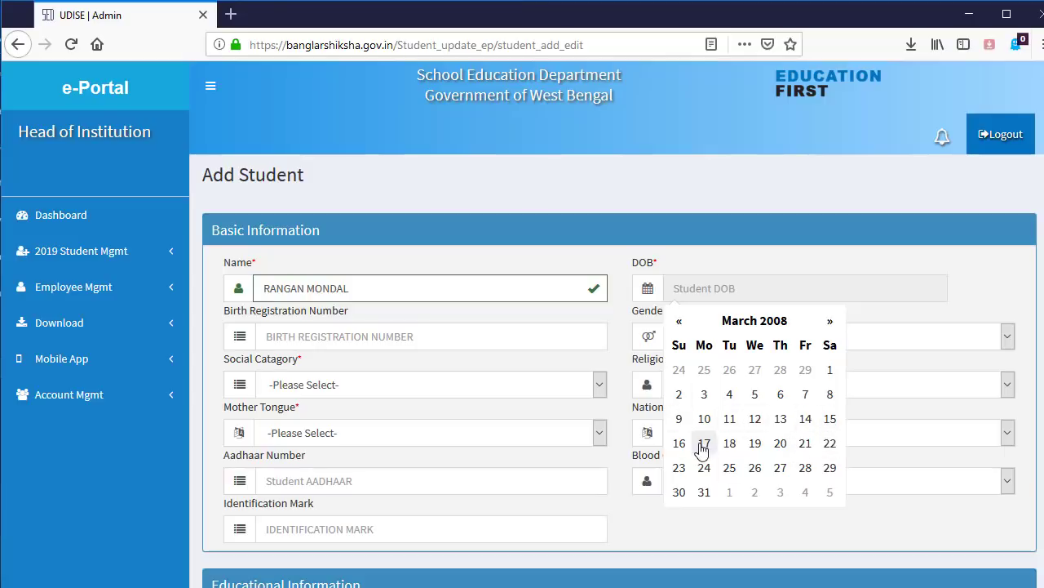
pyautogui.click(755, 443)
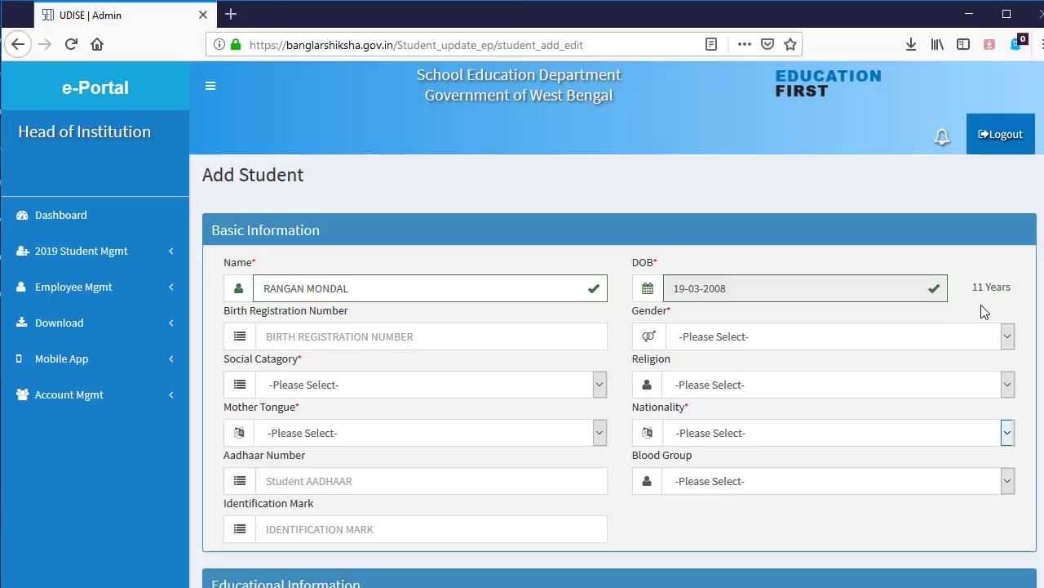
# - Set Gender to MALE, Social Category to GENERAL and Religion to HINDU
pyautogui.moveTo(965, 273); pyautogui.dragTo(1014, 297)
pyautogui.click(886, 338)
pyautogui.click(762, 380)
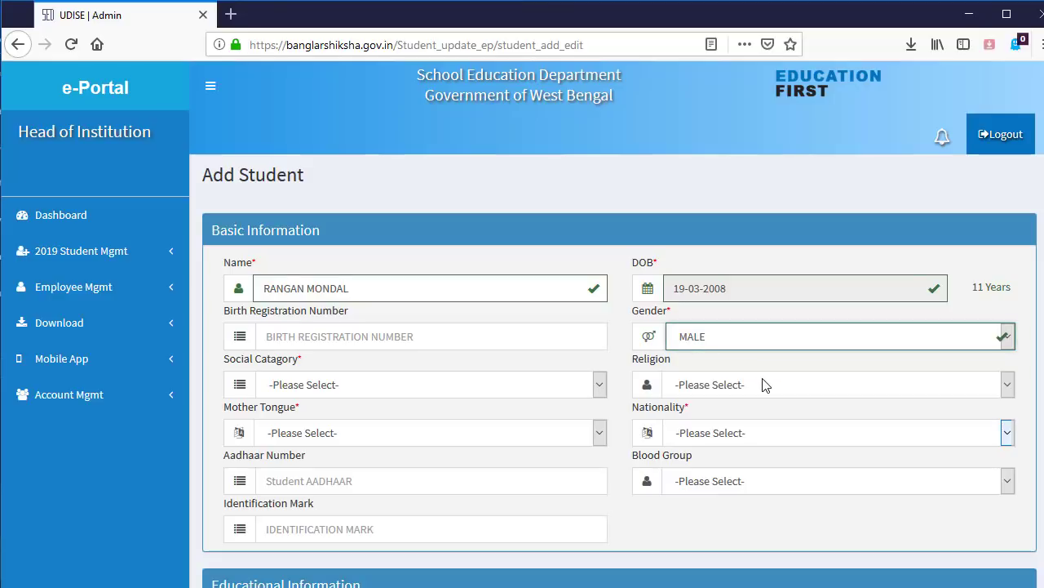
pyautogui.click(327, 393)
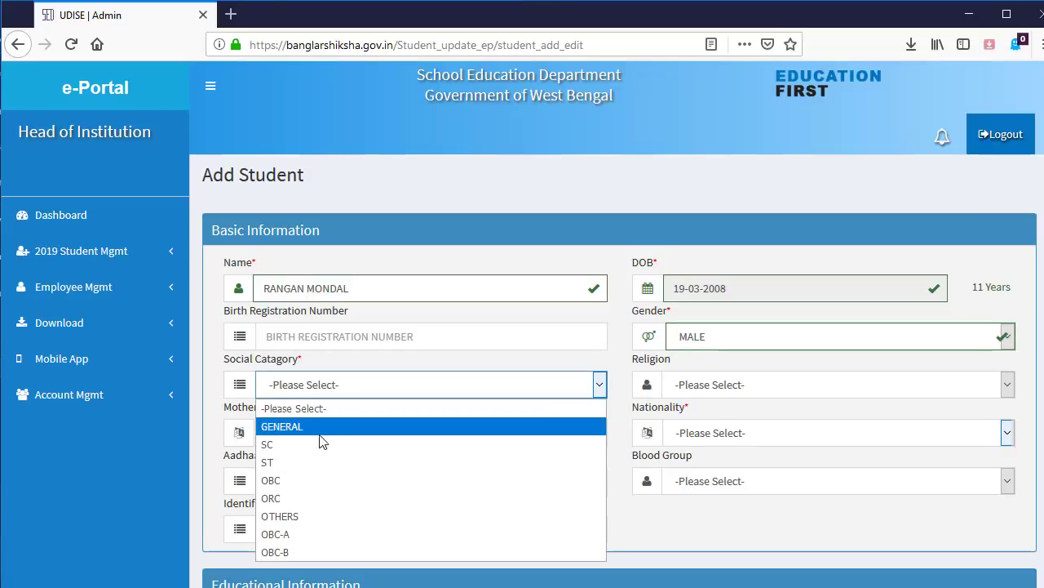
pyautogui.click(314, 431)
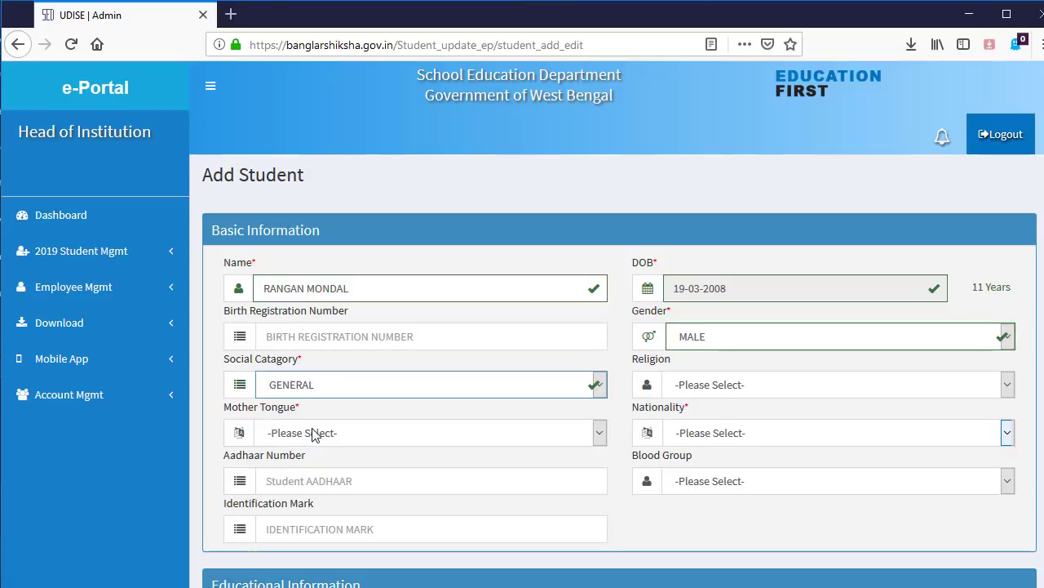
pyautogui.click(795, 386)
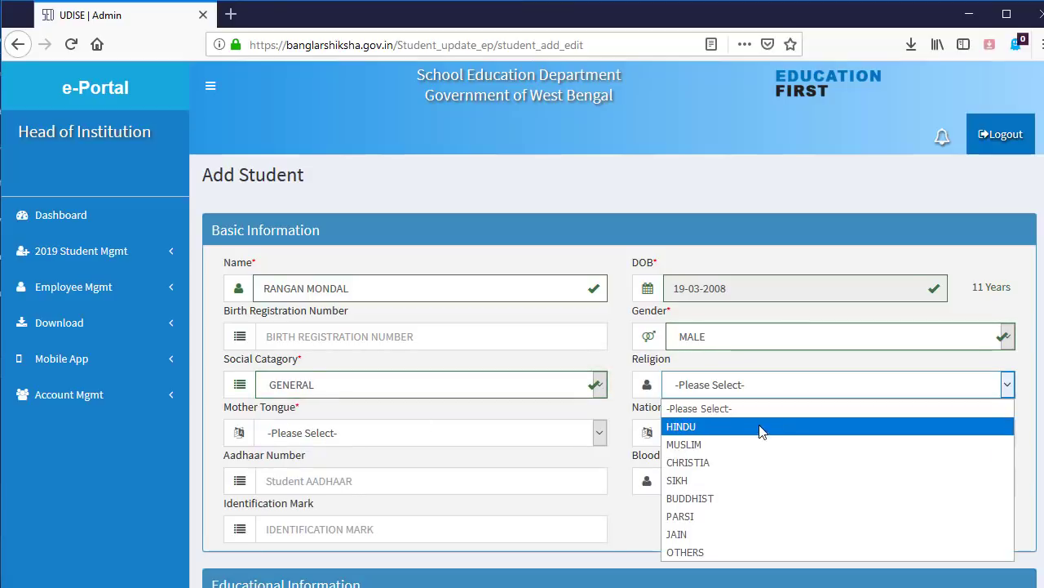
pyautogui.click(689, 427)
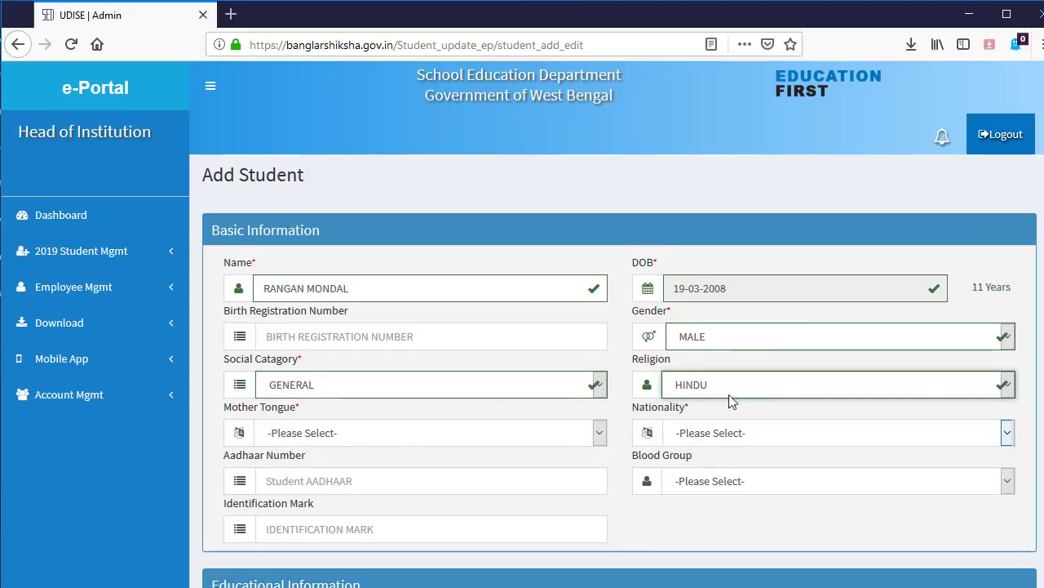
# - Set Mother Tongue to BENGALI and Nationality to INDIAN, then enter the student's 12-digit Aadhaar number
pyautogui.click(394, 434)
pyautogui.click(286, 85)
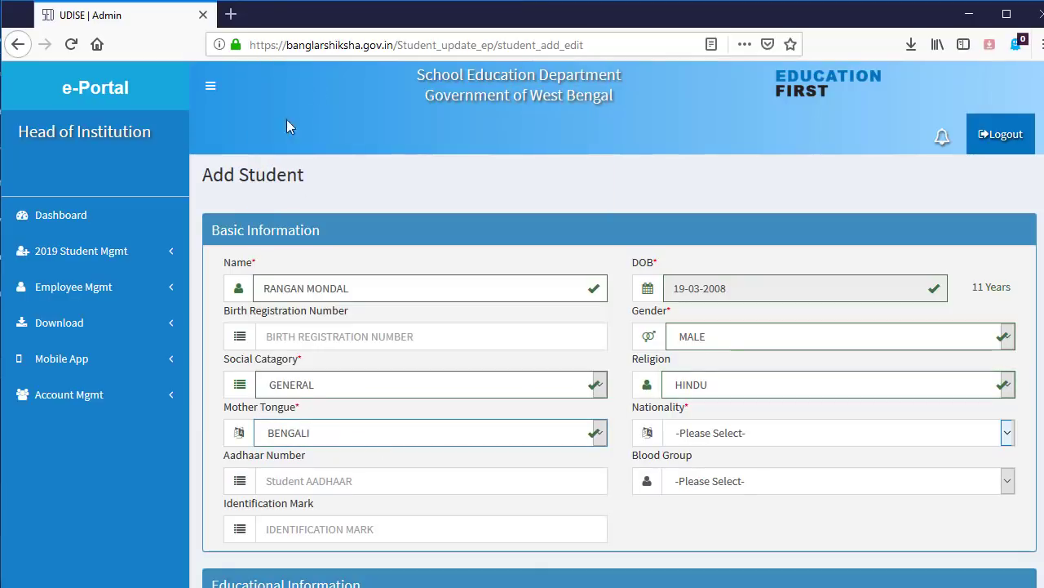
pyautogui.click(744, 436)
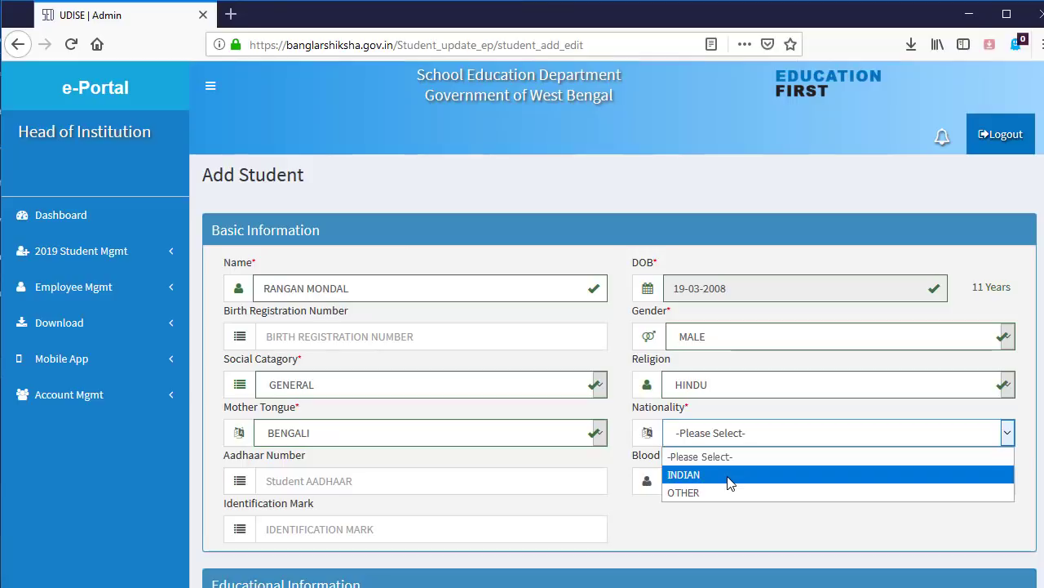
pyautogui.click(729, 476)
pyautogui.click(745, 434)
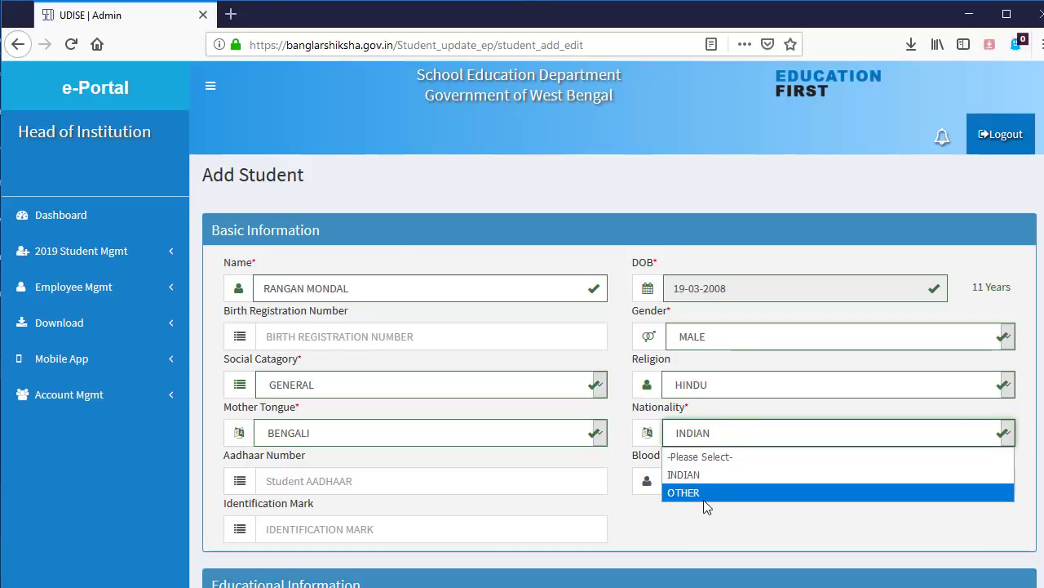
pyautogui.click(714, 478)
pyautogui.click(320, 484)
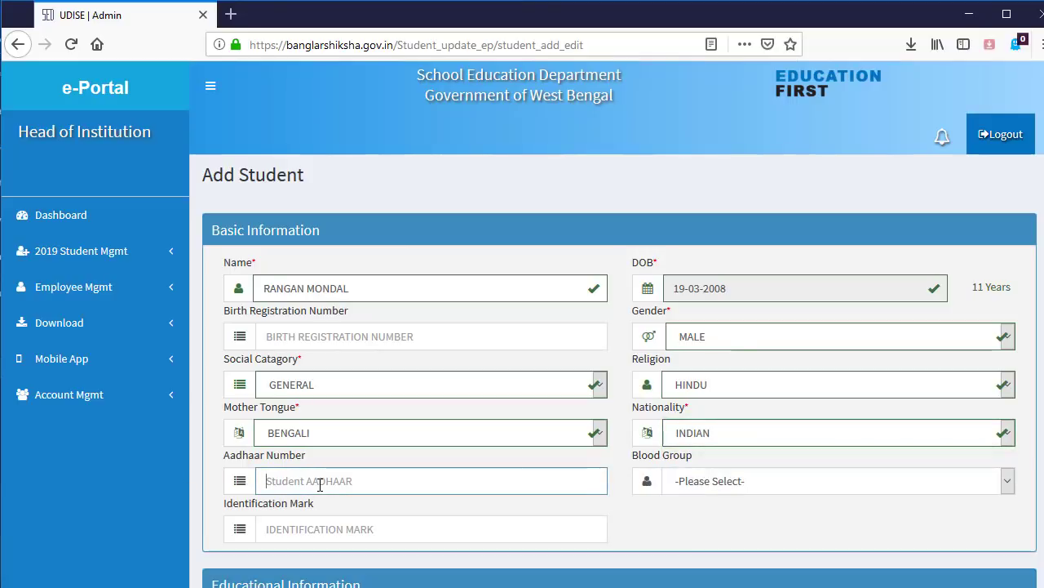
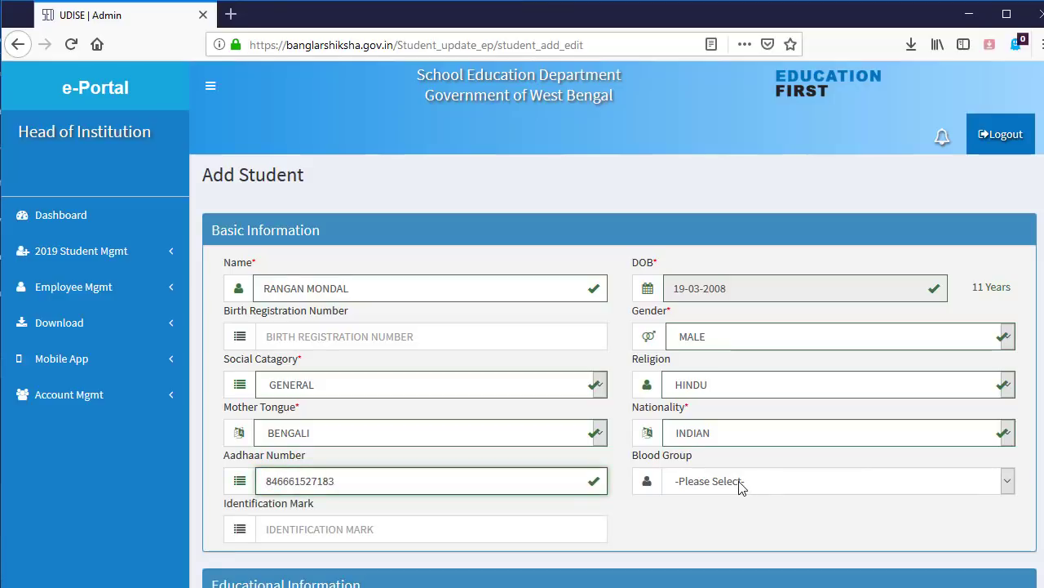
pyautogui.click(313, 537)
# - Set Academic Year 2019, admission number 17 and admission date 04-01-2019
pyautogui.scroll(-5, 420, 519)
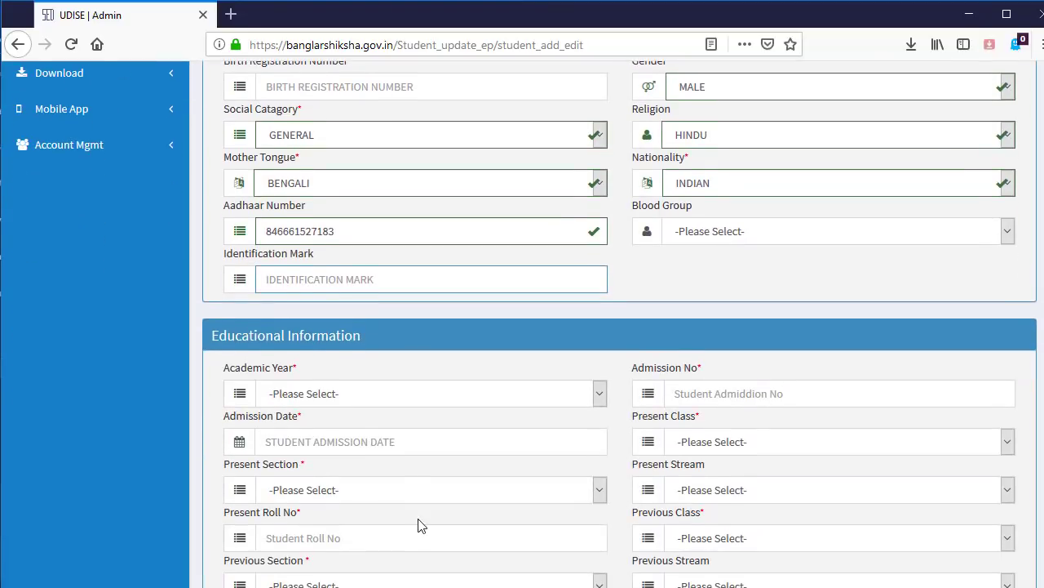
pyautogui.scroll(-2, 447, 288)
pyautogui.click(491, 313)
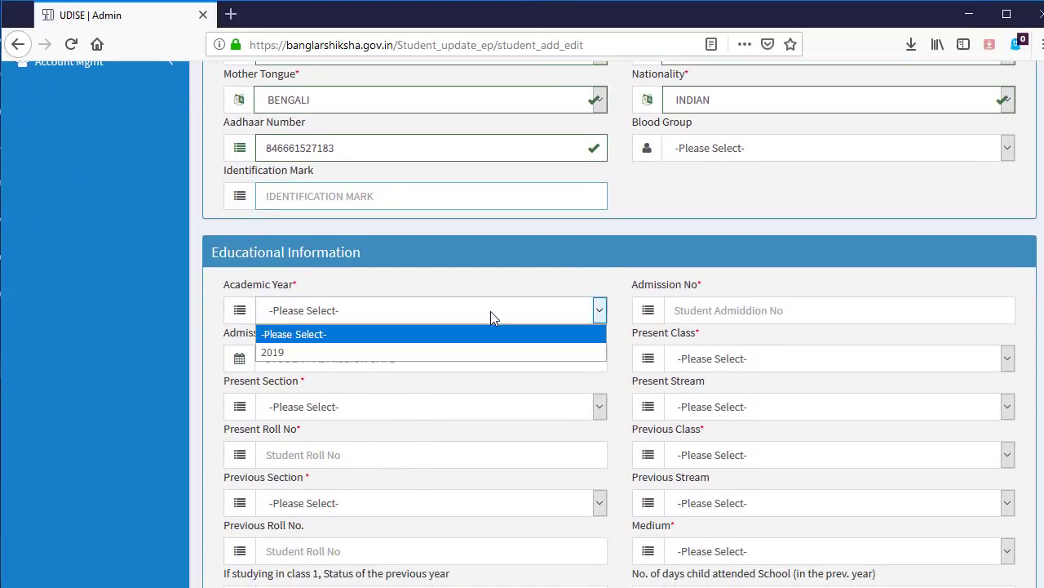
pyautogui.click(448, 353)
pyautogui.click(742, 315)
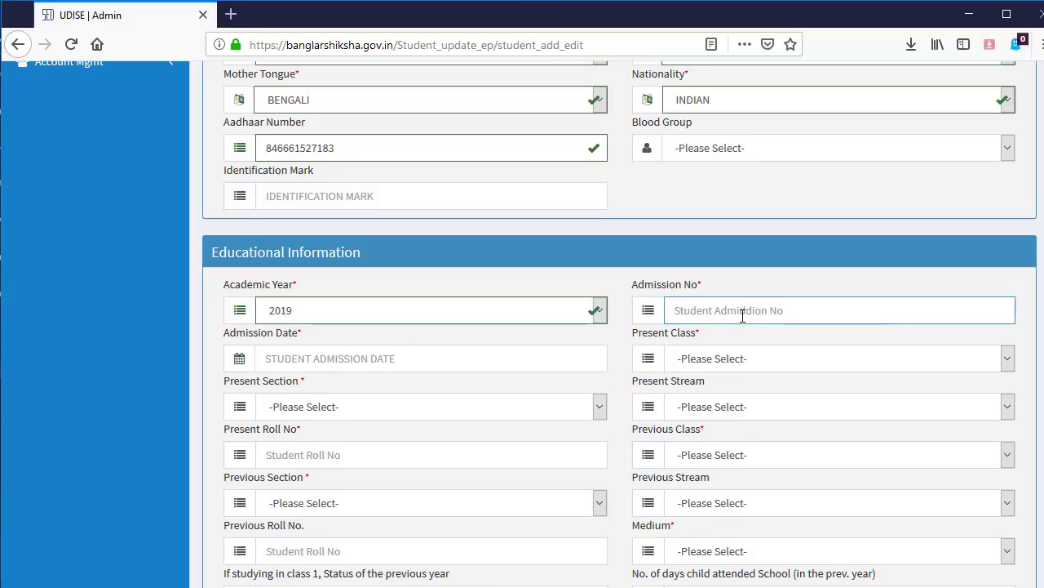
pyautogui.write('1742')
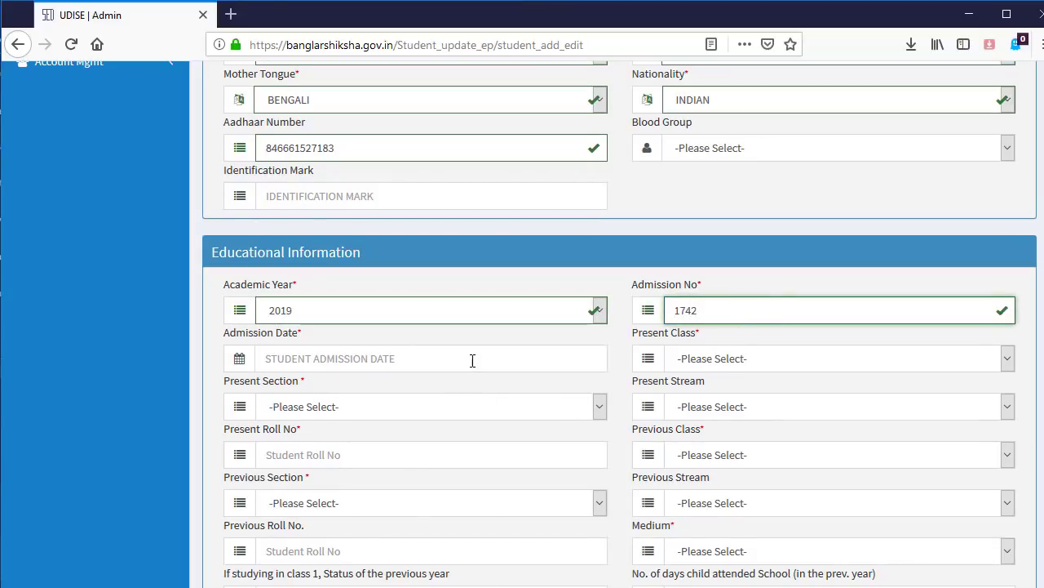
pyautogui.click(474, 359)
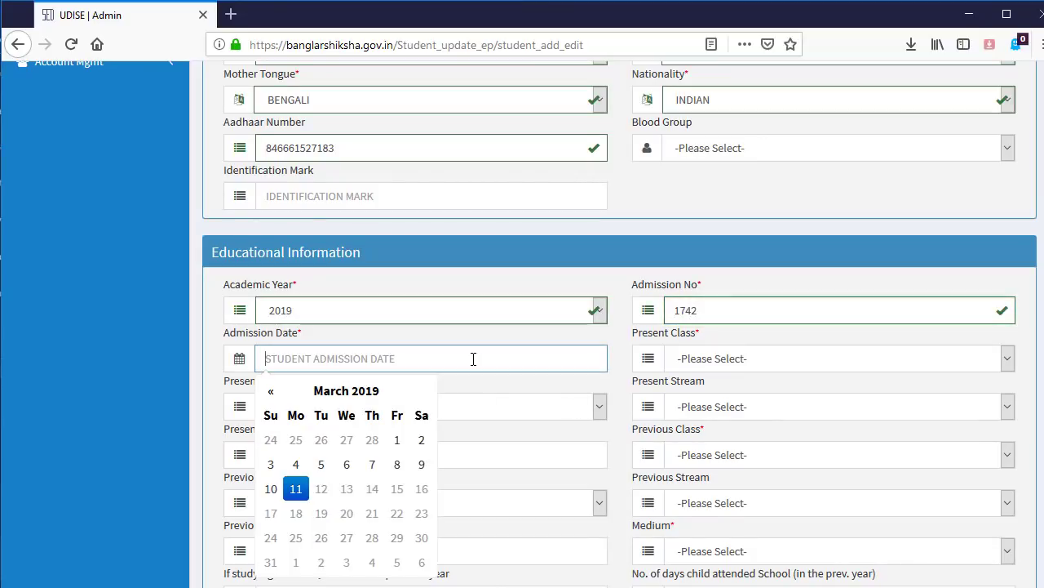
pyautogui.click(271, 393)
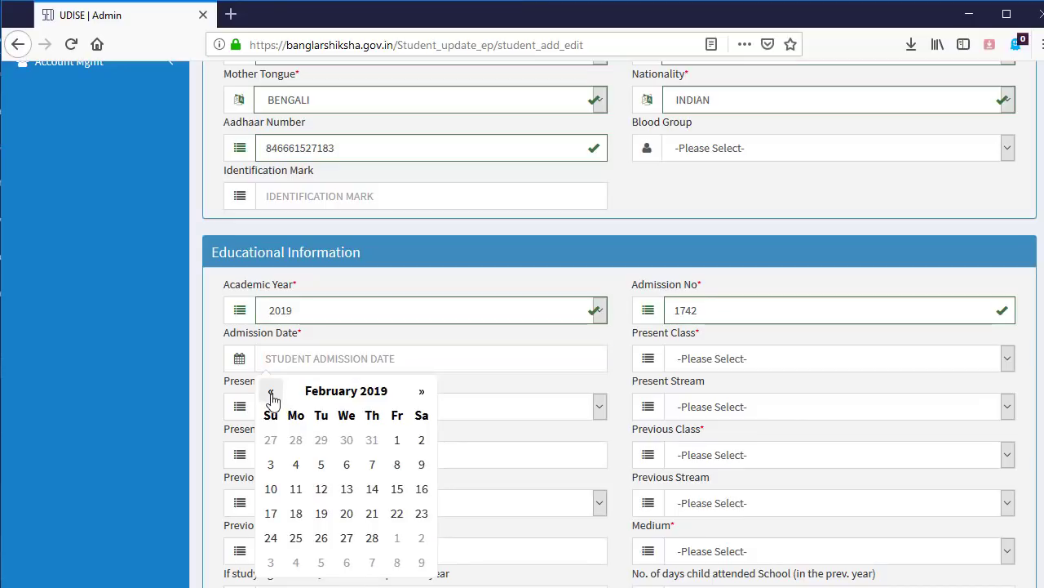
pyautogui.click(271, 393)
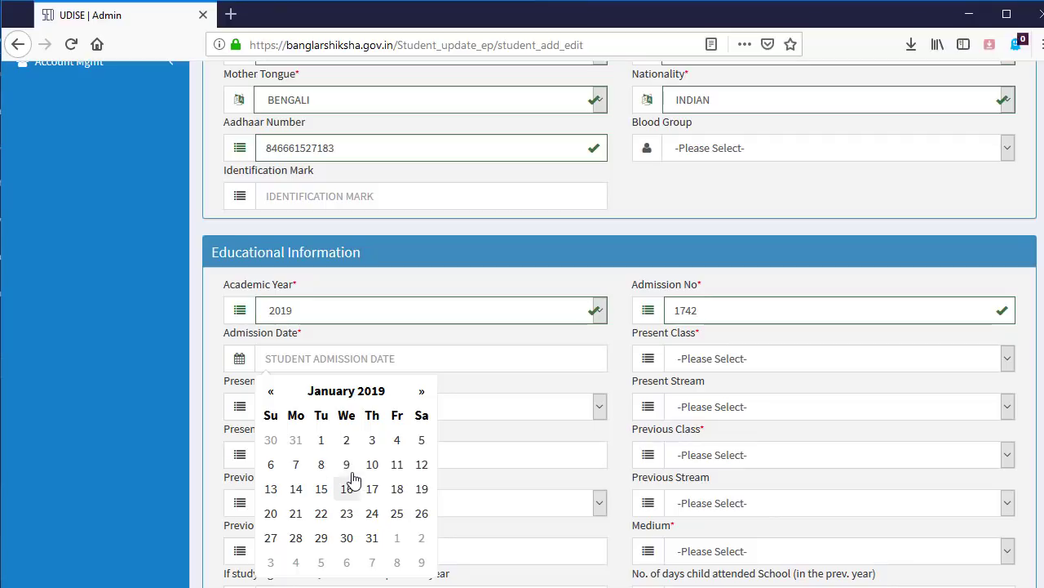
pyautogui.click(397, 440)
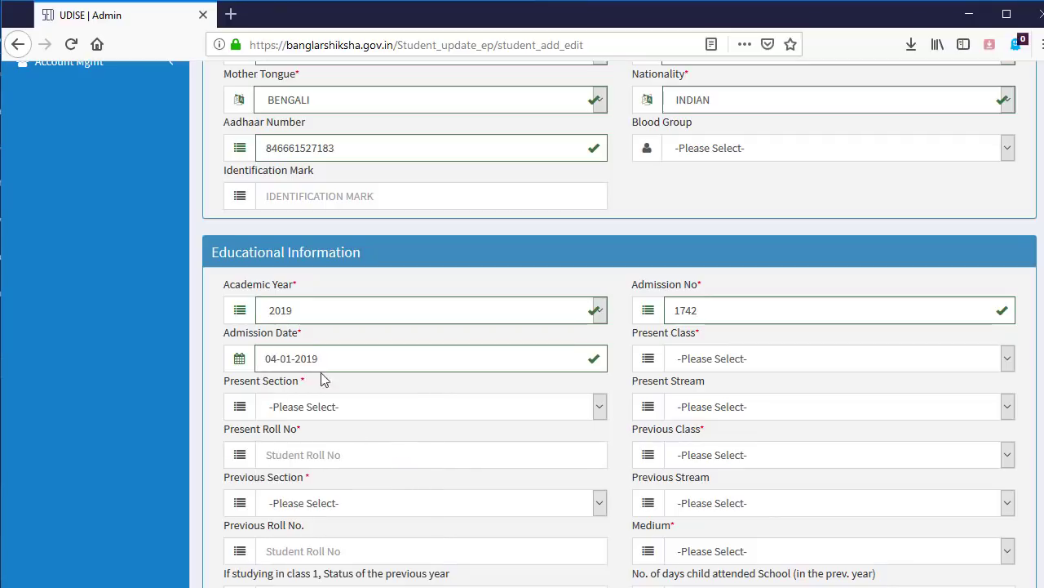
# - Set present class CLASS V, section B, no stream, roll number 151
pyautogui.click(767, 361)
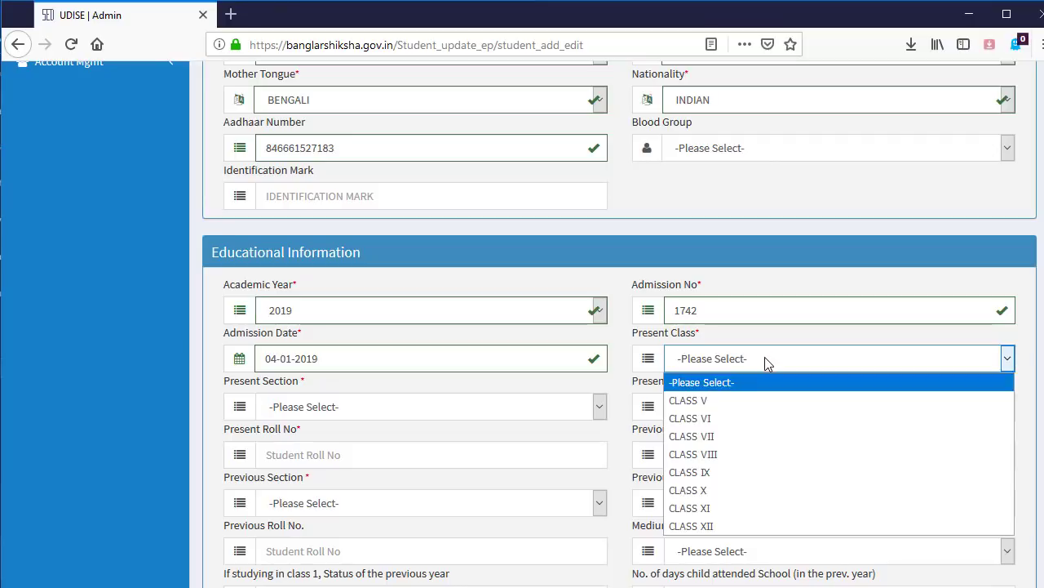
pyautogui.click(736, 400)
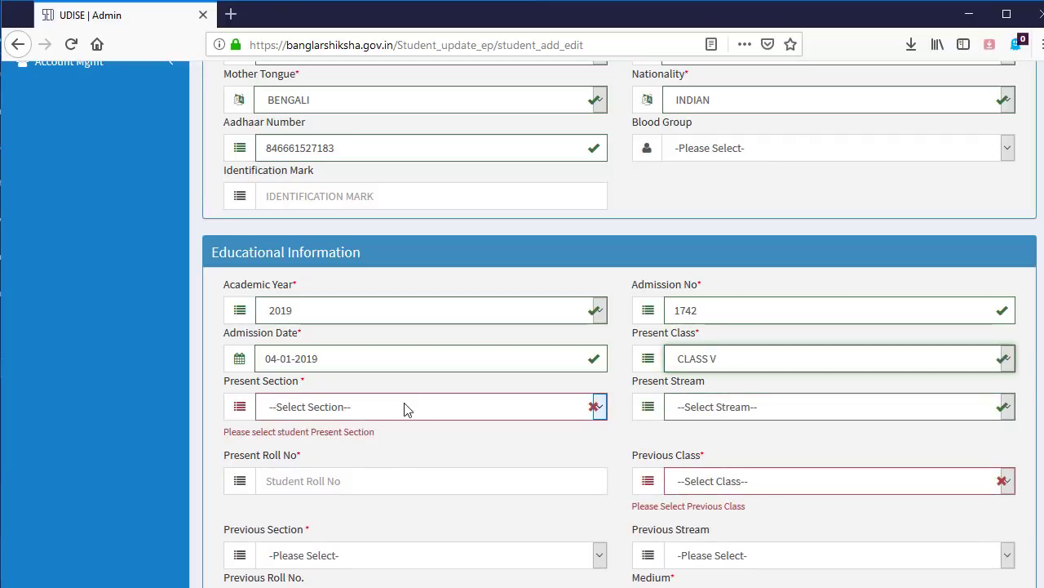
pyautogui.click(403, 408)
pyautogui.click(369, 465)
pyautogui.click(704, 405)
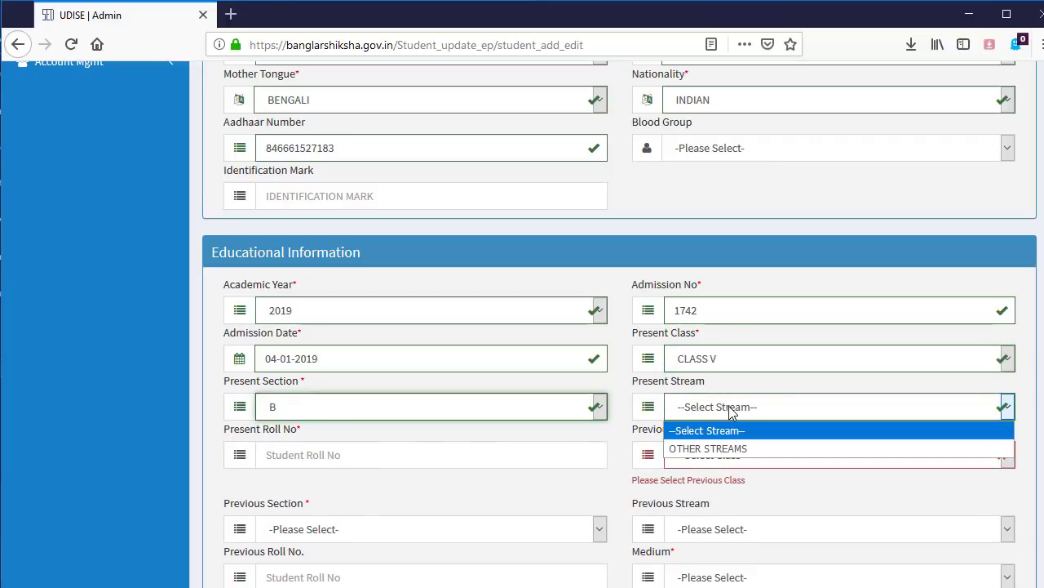
pyautogui.click(757, 413)
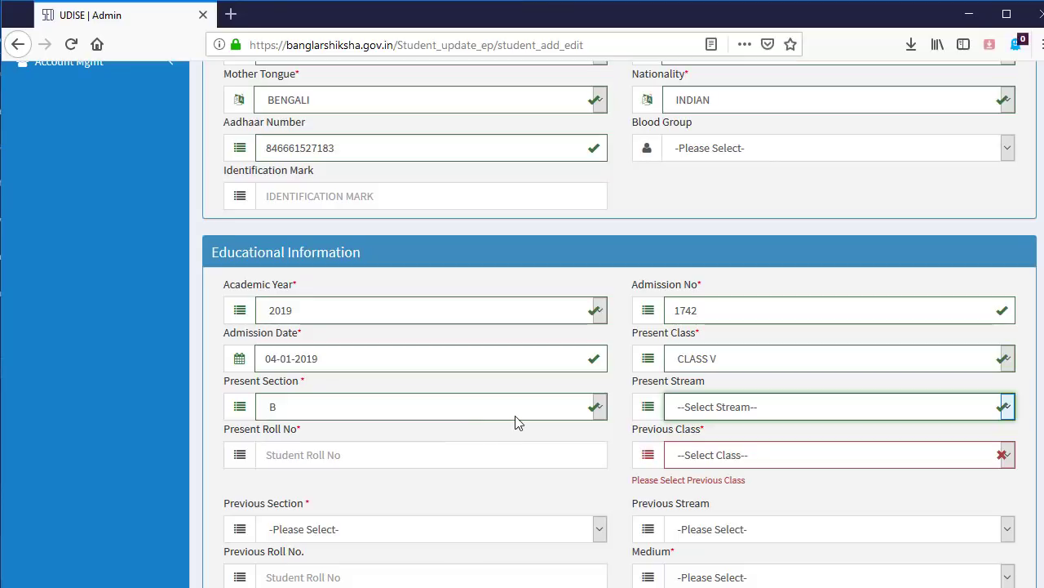
pyautogui.click(420, 451)
pyautogui.write('151')
# - Set previous class CLASS IV, section A, and medium of instruction BENGALI
pyautogui.click(730, 455)
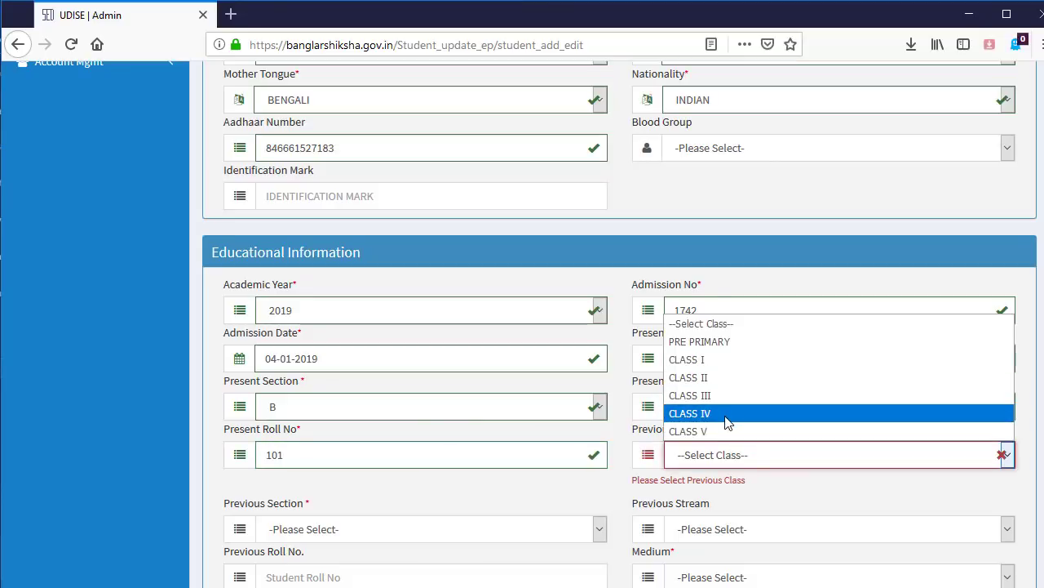
pyautogui.click(728, 414)
pyautogui.click(377, 514)
pyautogui.click(343, 299)
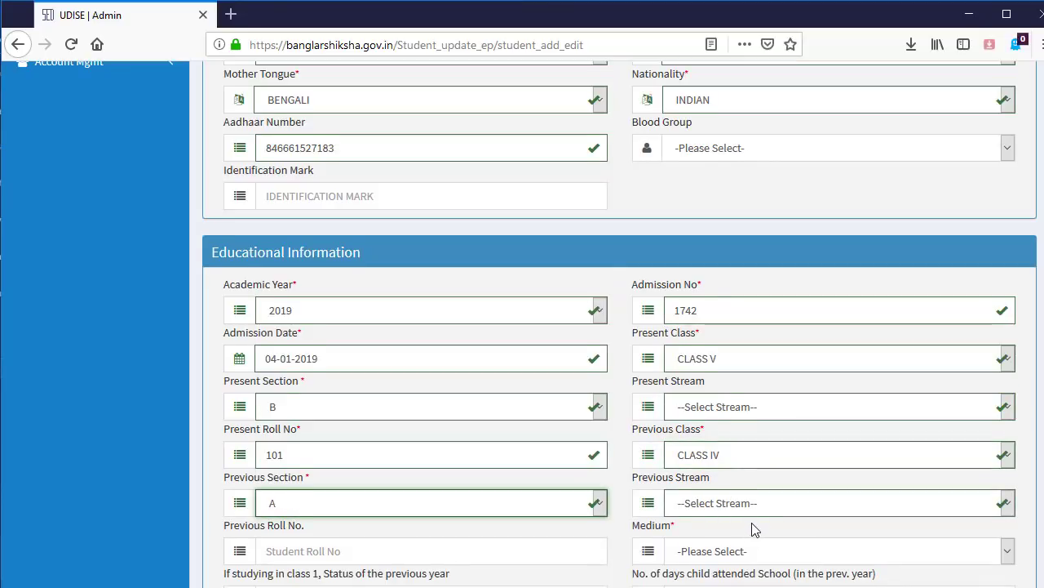
pyautogui.scroll(-3, 527, 380)
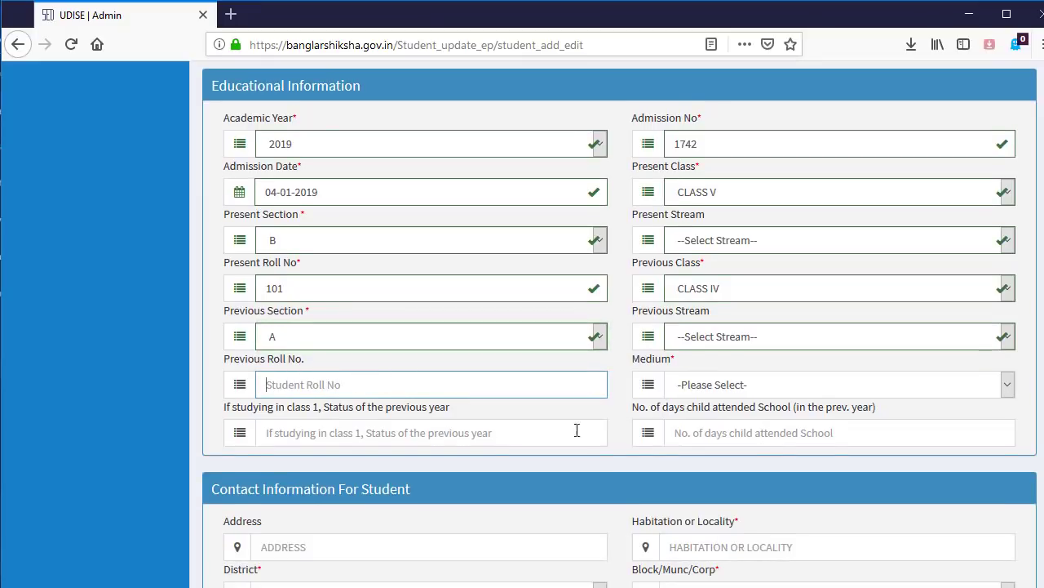
pyautogui.click(816, 390)
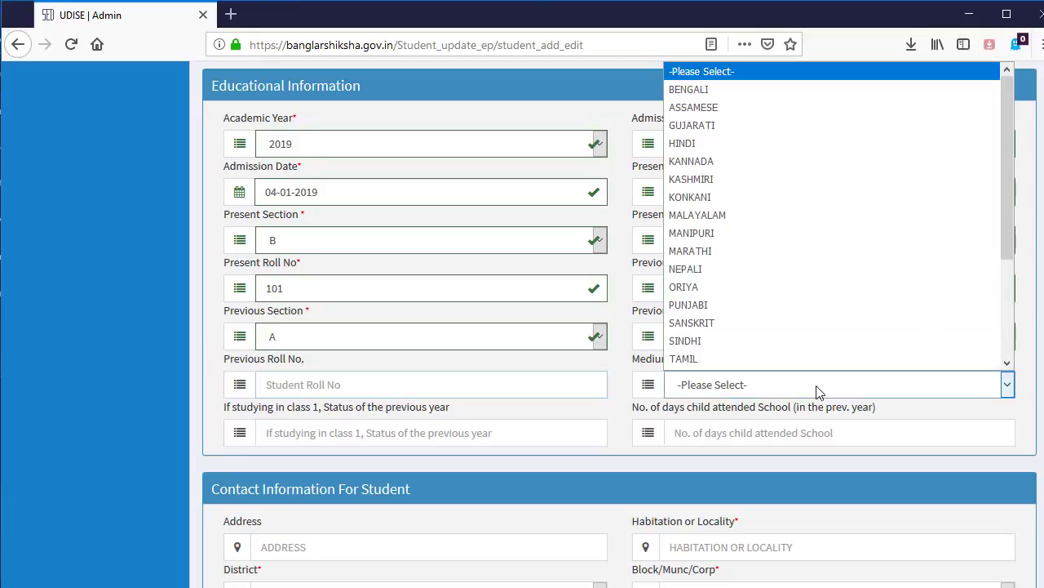
pyautogui.click(730, 89)
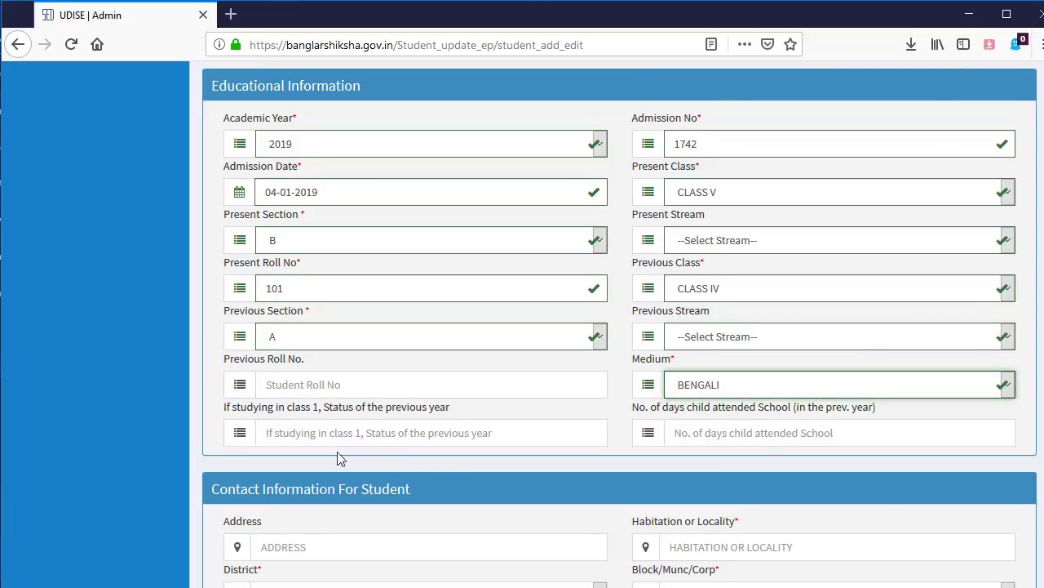
pyautogui.scroll(-2, 272, 341)
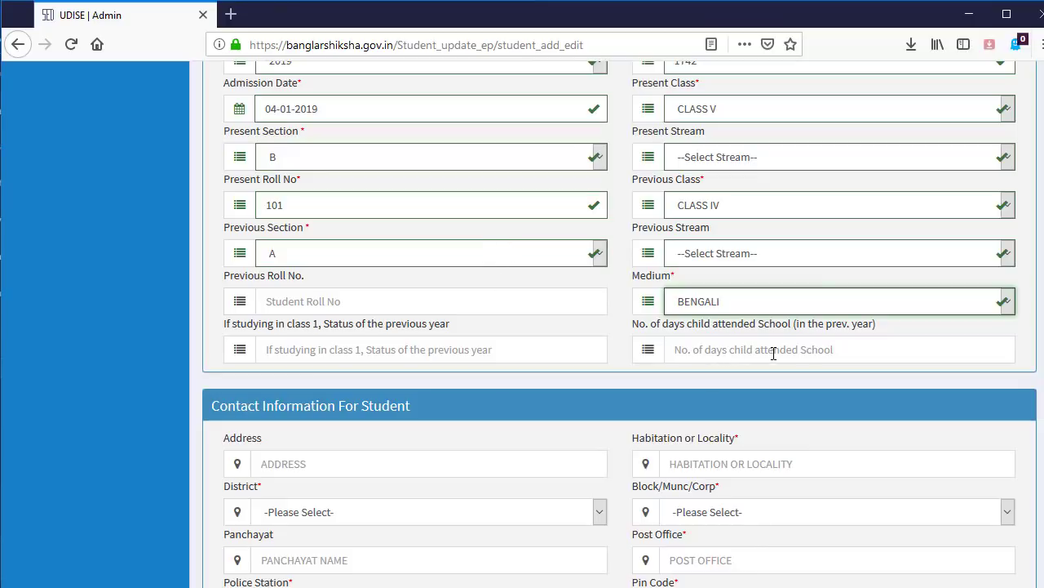
# - Enter the student's address and locality, and choose the district and block
pyautogui.scroll(-5, 585, 361)
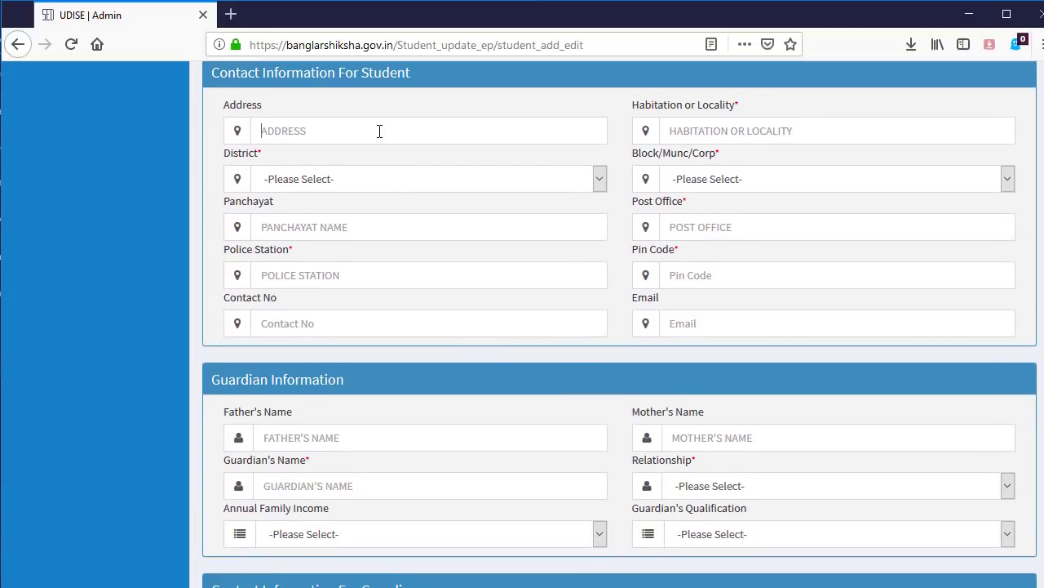
pyautogui.click(379, 132)
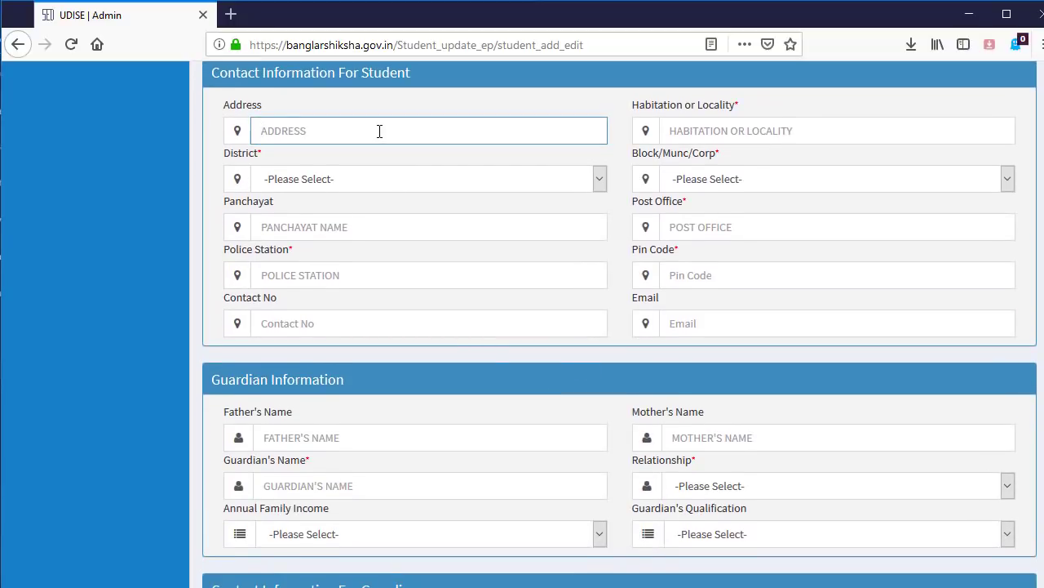
pyautogui.press('Tab')
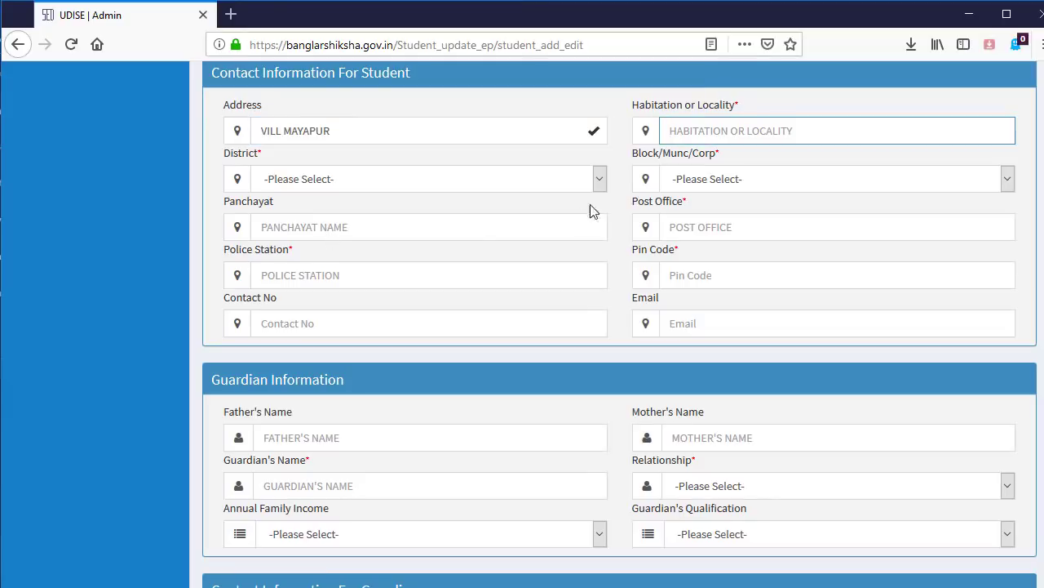
pyautogui.write('MAYAPUR')
pyautogui.press('Tab')
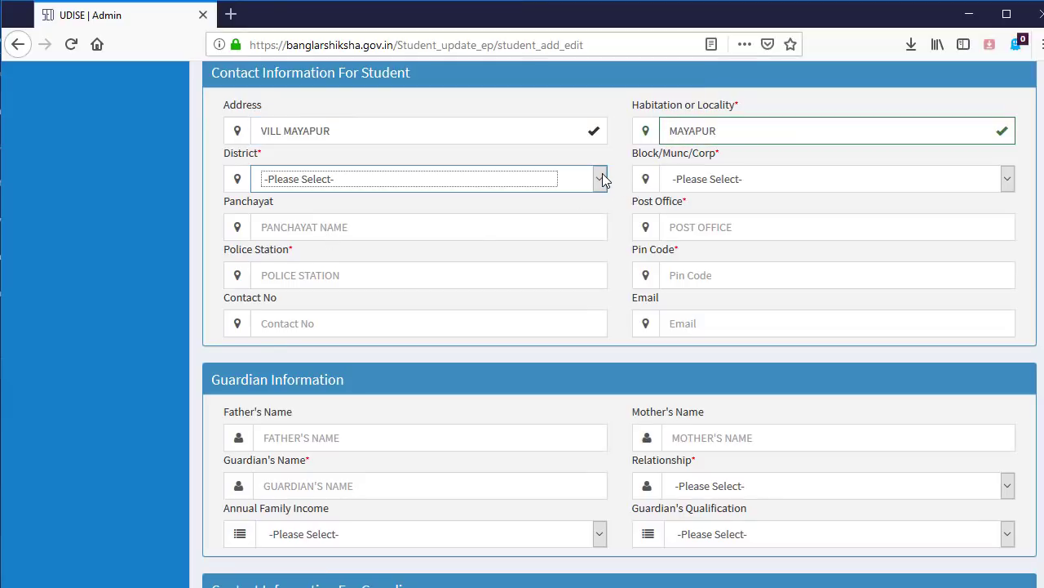
pyautogui.click(602, 179)
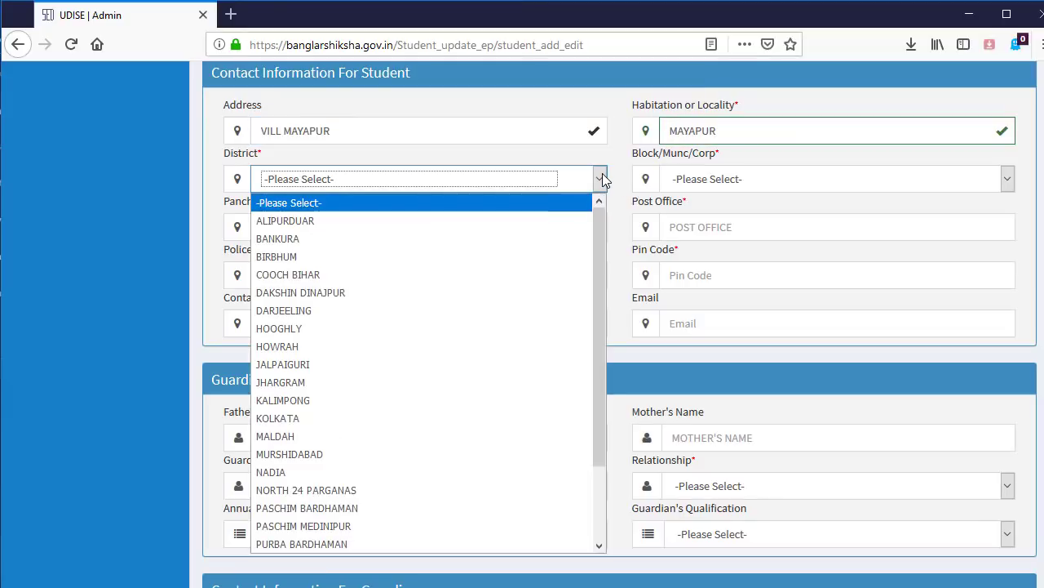
pyautogui.click(441, 259)
pyautogui.click(790, 180)
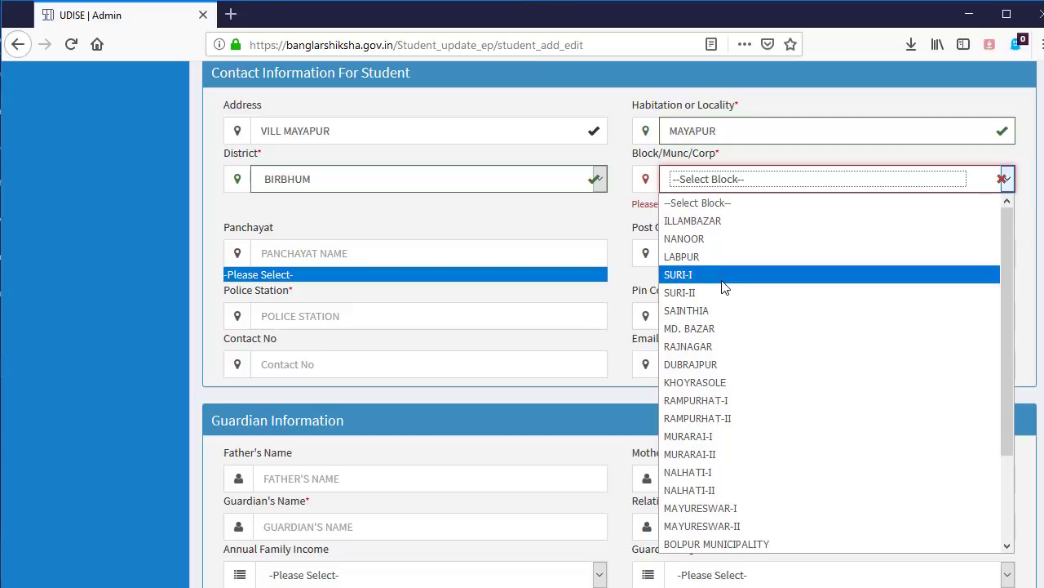
pyautogui.click(724, 474)
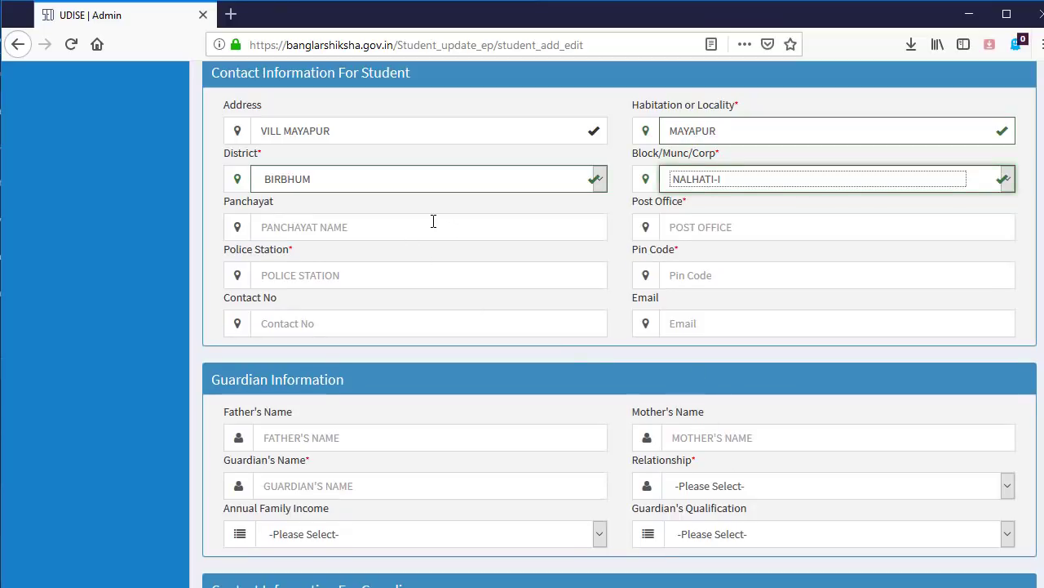
# - Fill in the panchayat, post office, police station, PIN code and the student's contact number
pyautogui.click(434, 221)
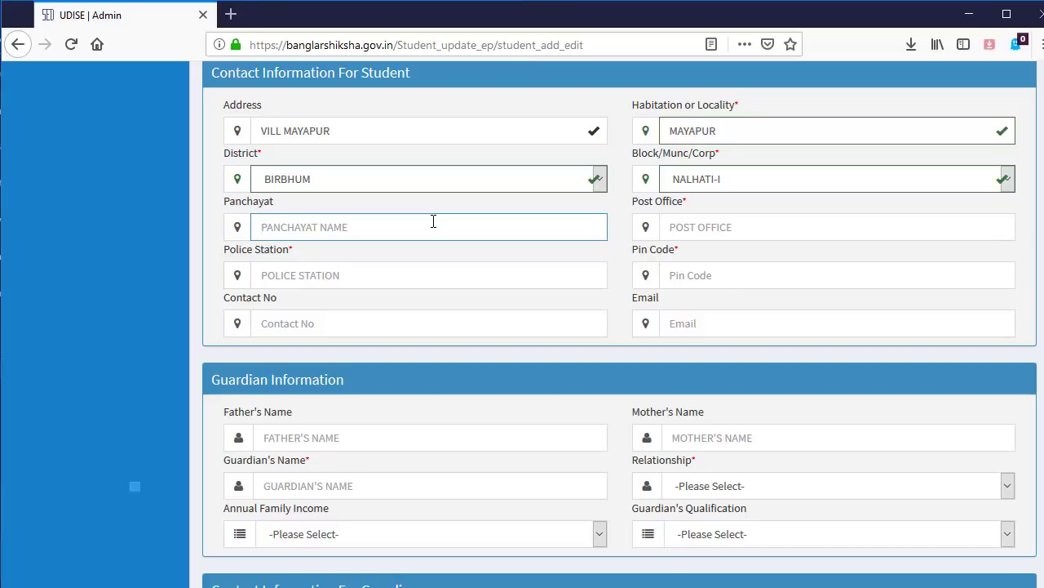
pyautogui.write('KURUMGRAM')
pyautogui.press('Tab')
pyautogui.write('T')
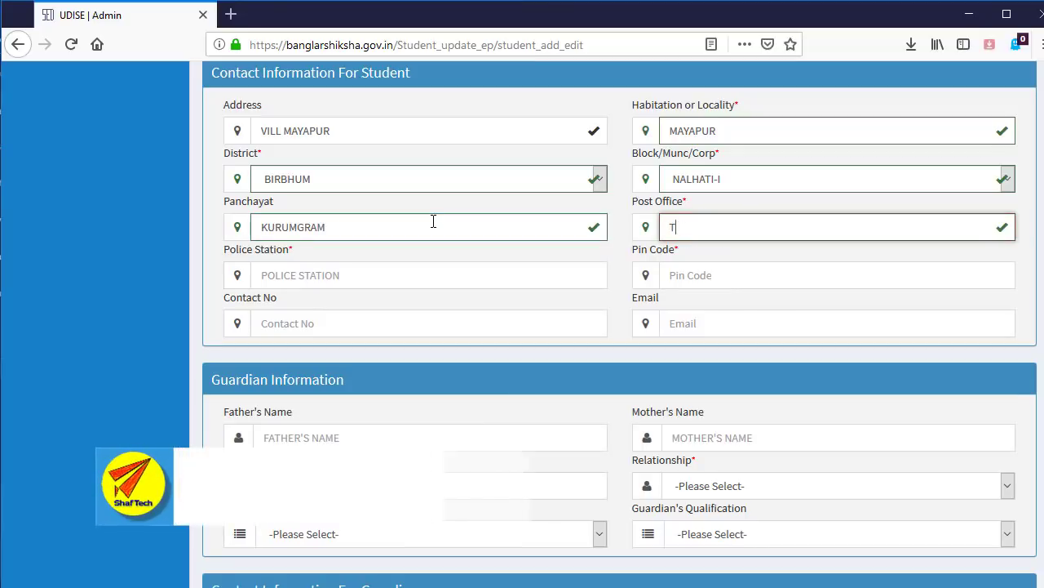
pyautogui.write('EJHATI')
pyautogui.click(335, 275)
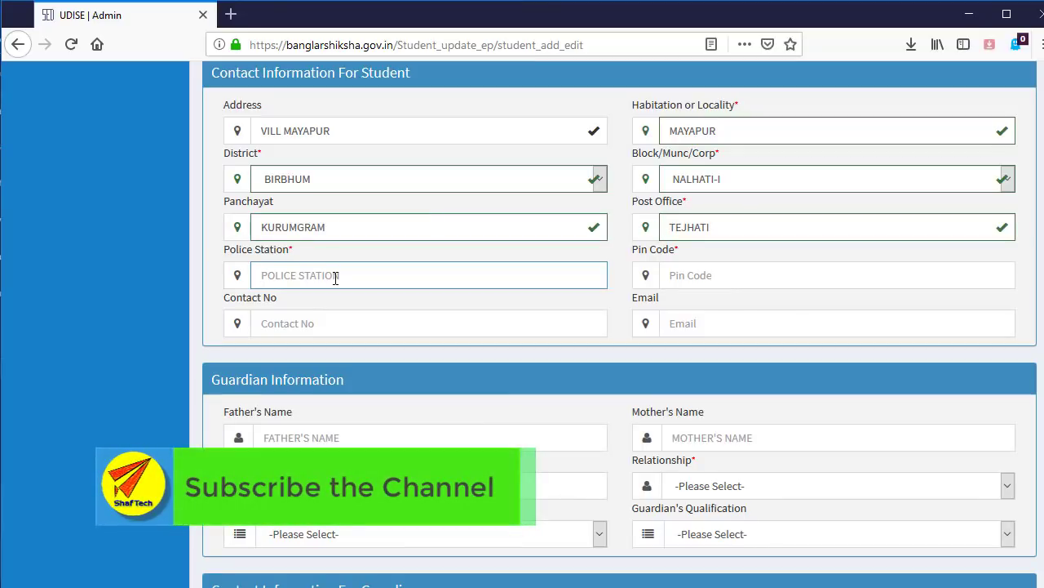
pyautogui.write('NALHATI')
pyautogui.press('Tab')
pyautogui.write('73')
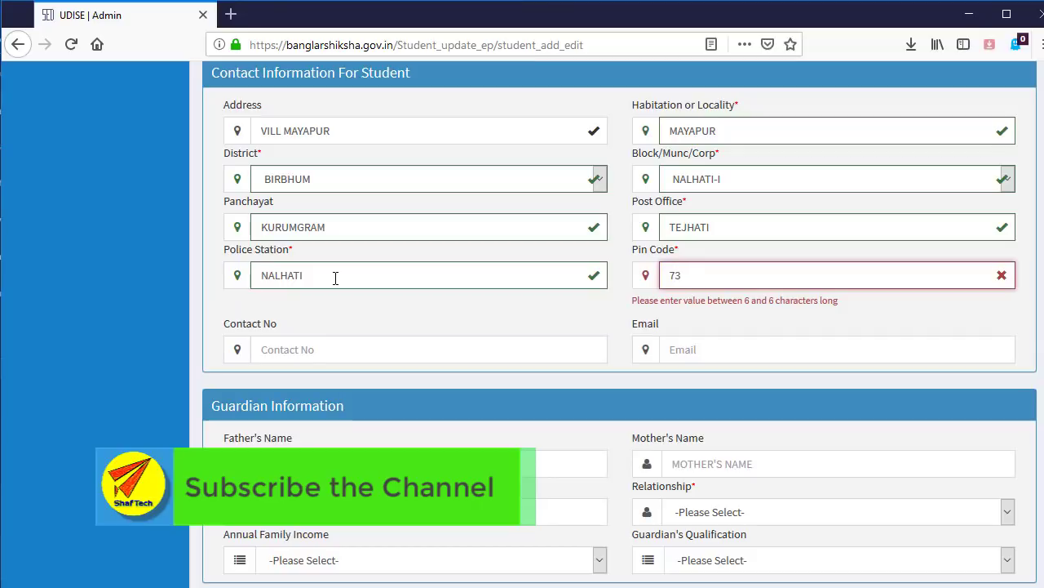
pyautogui.write('1220')
pyautogui.press('Tab')
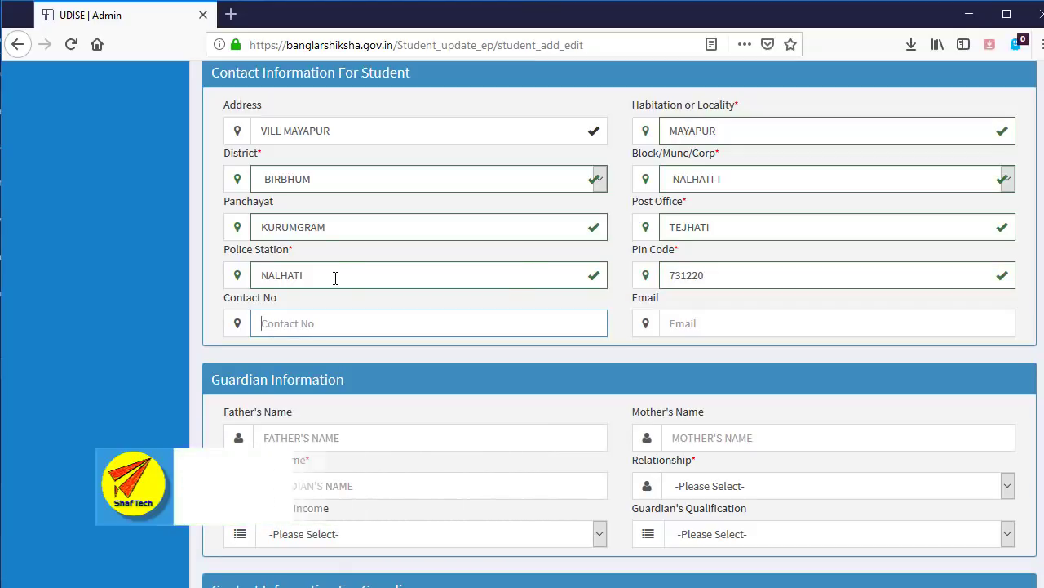
pyautogui.press('Tab')
pyautogui.scroll(-2, 422, 351)
# - Enter the father's, mother's and guardian's names in Guardian Information
pyautogui.scroll(-2, 423, 345)
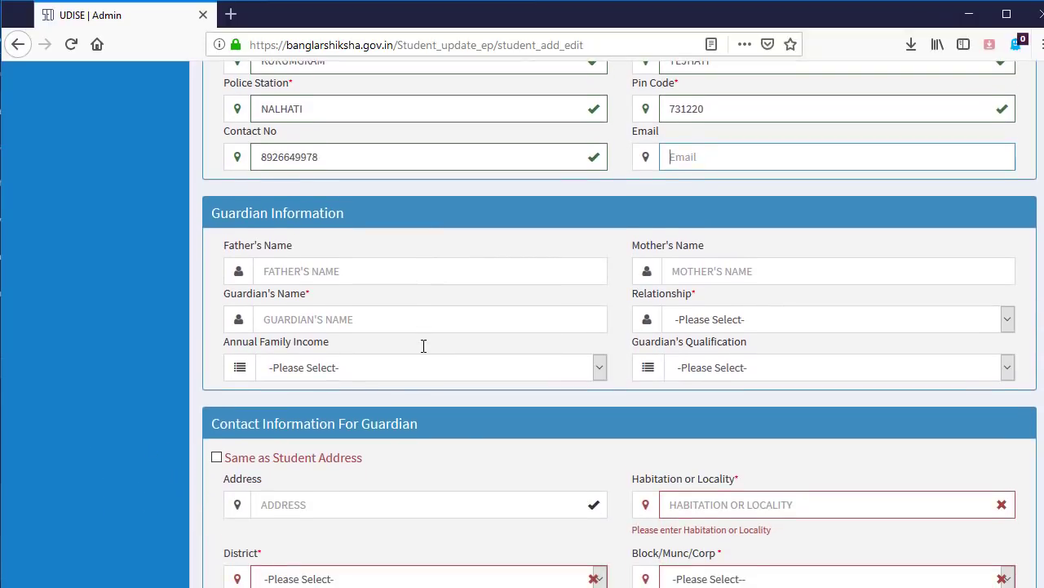
pyautogui.scroll(-2, 422, 349)
pyautogui.click(365, 188)
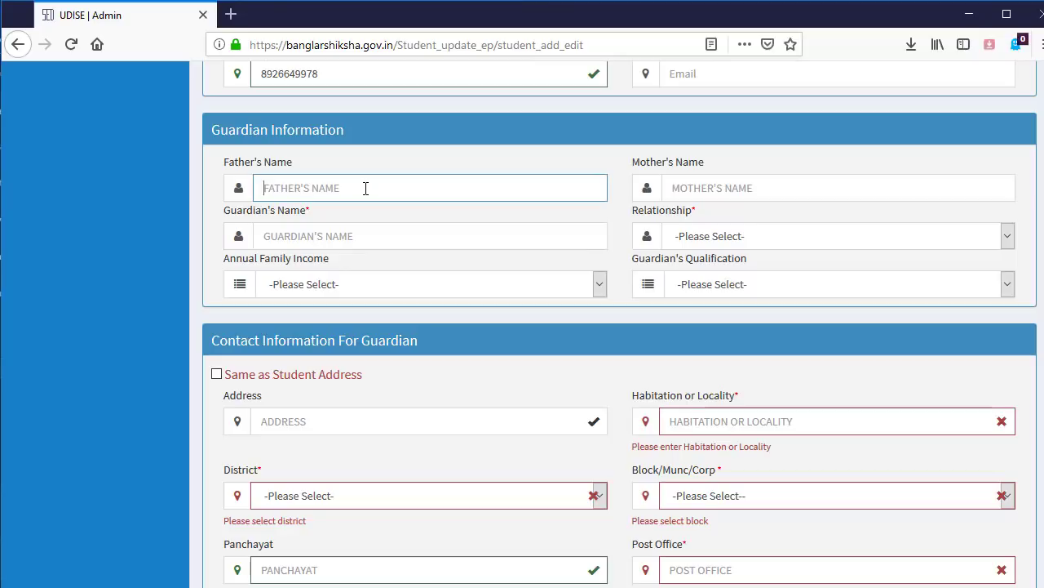
pyautogui.write('MOND')
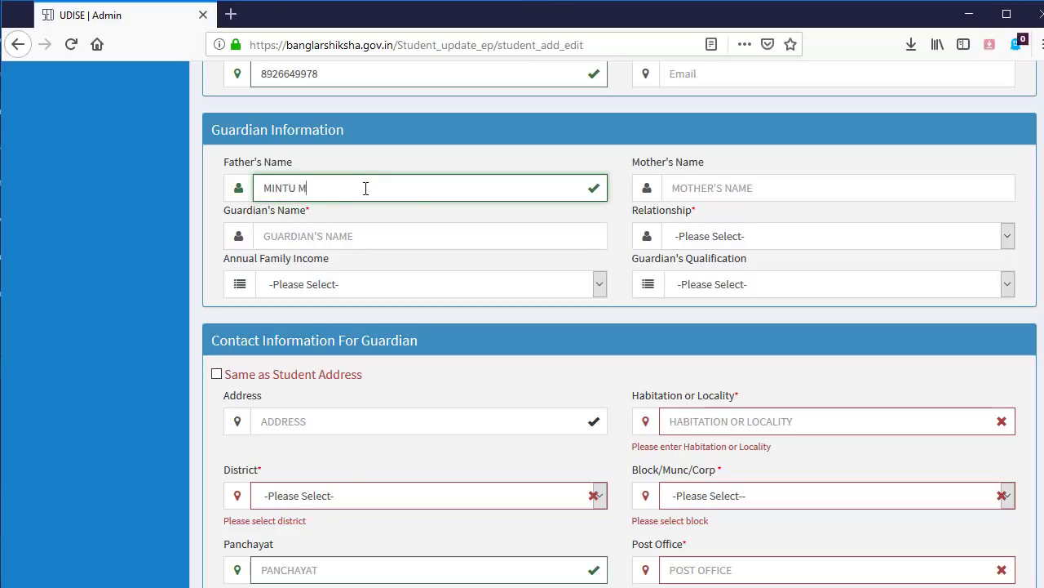
pyautogui.write('AL')
pyautogui.press('Tab')
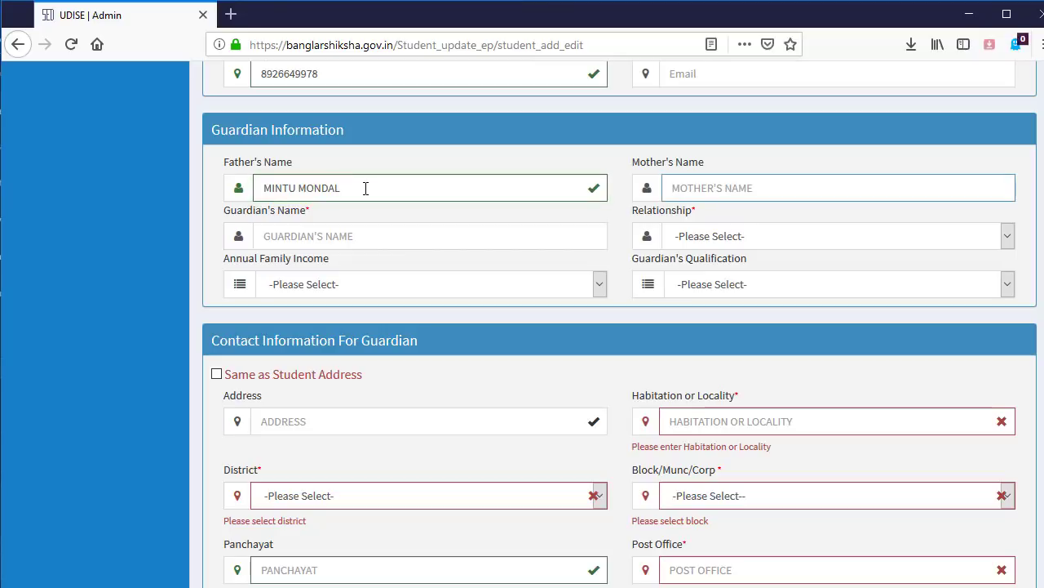
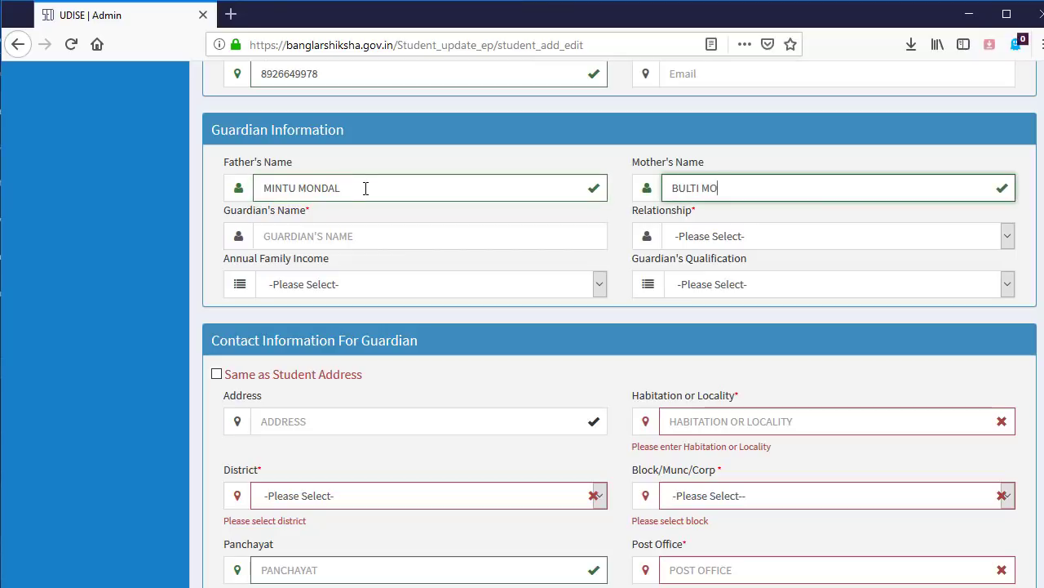
pyautogui.press('Tab')
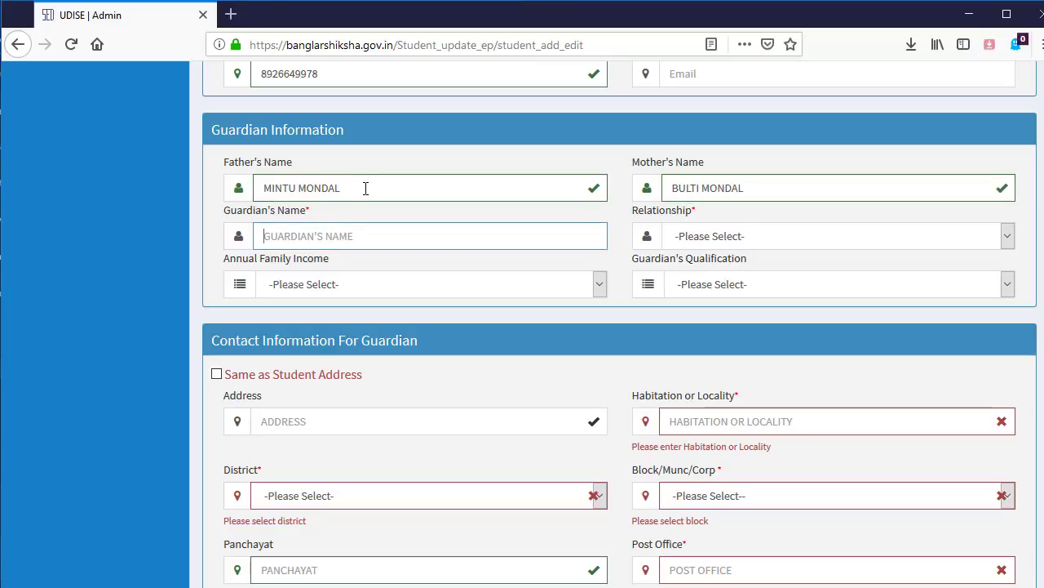
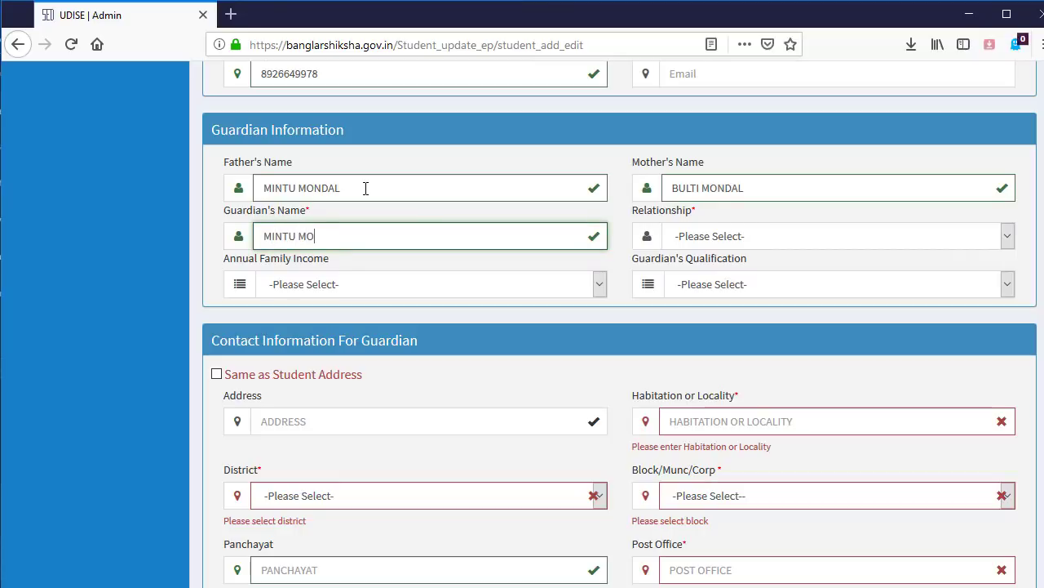
pyautogui.press('Tab')
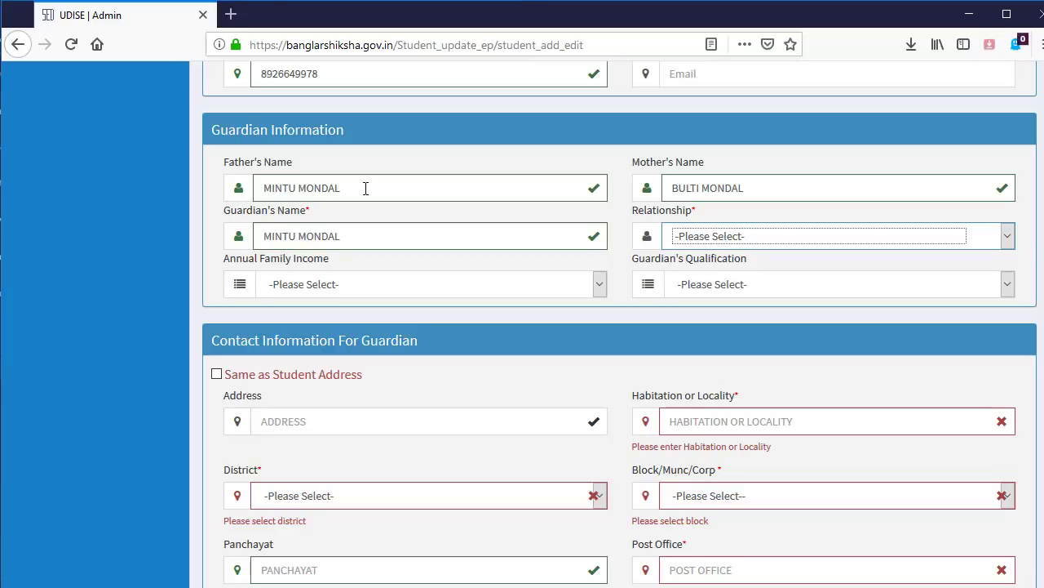
# - Set relationship FATHER, income 0-50,000, qualification UNDER GRADUATE, and tick Same as Student Address
pyautogui.press('f')
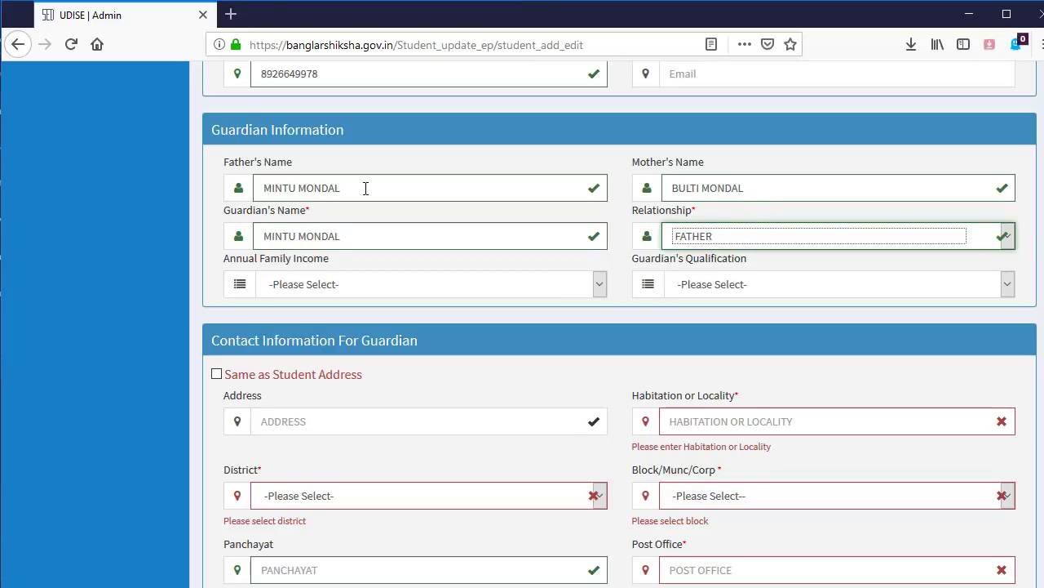
pyautogui.press('Tab')
pyautogui.press('0')
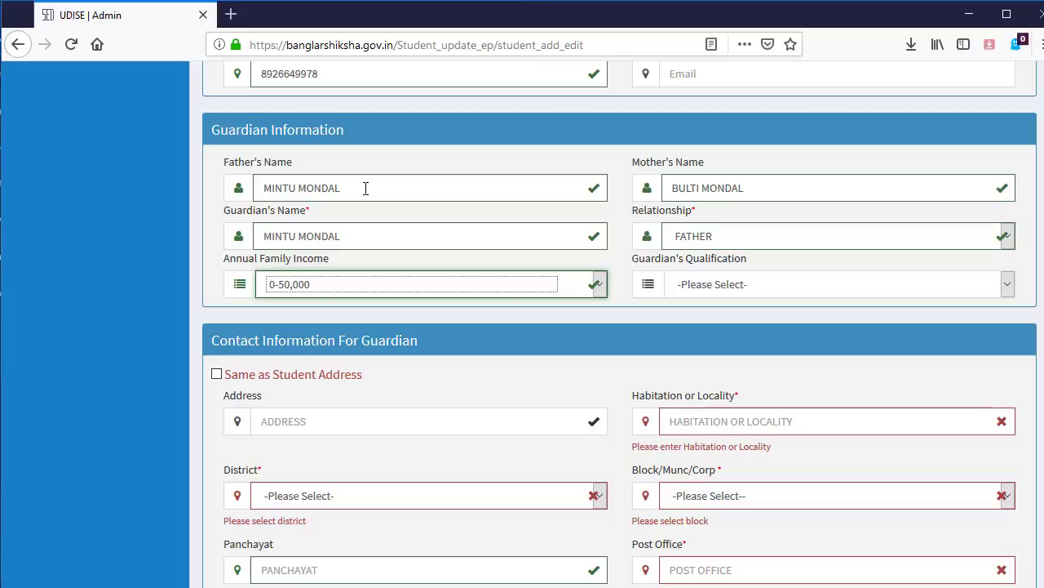
pyautogui.press('Tab')
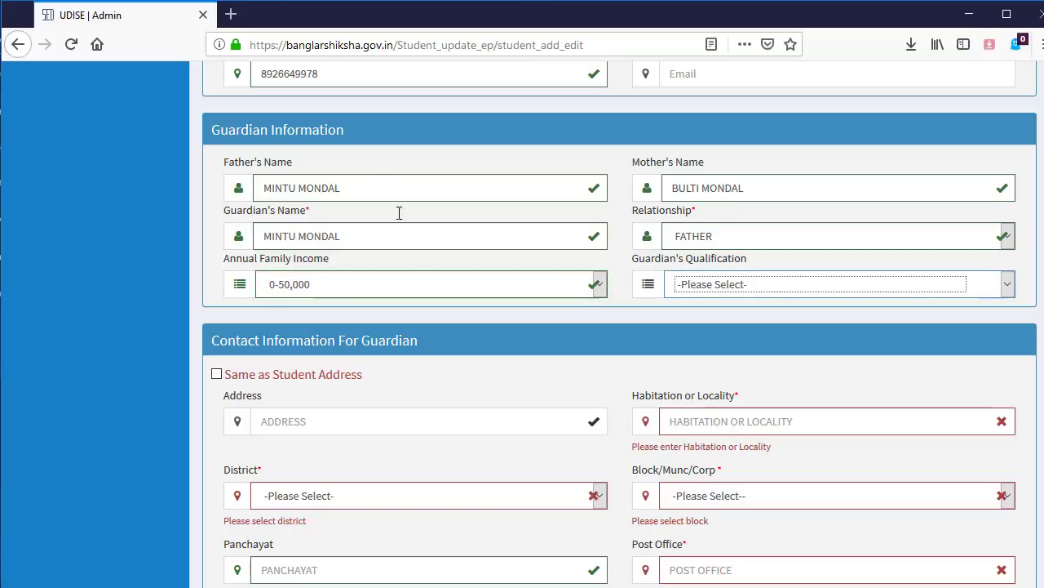
pyautogui.click(940, 284)
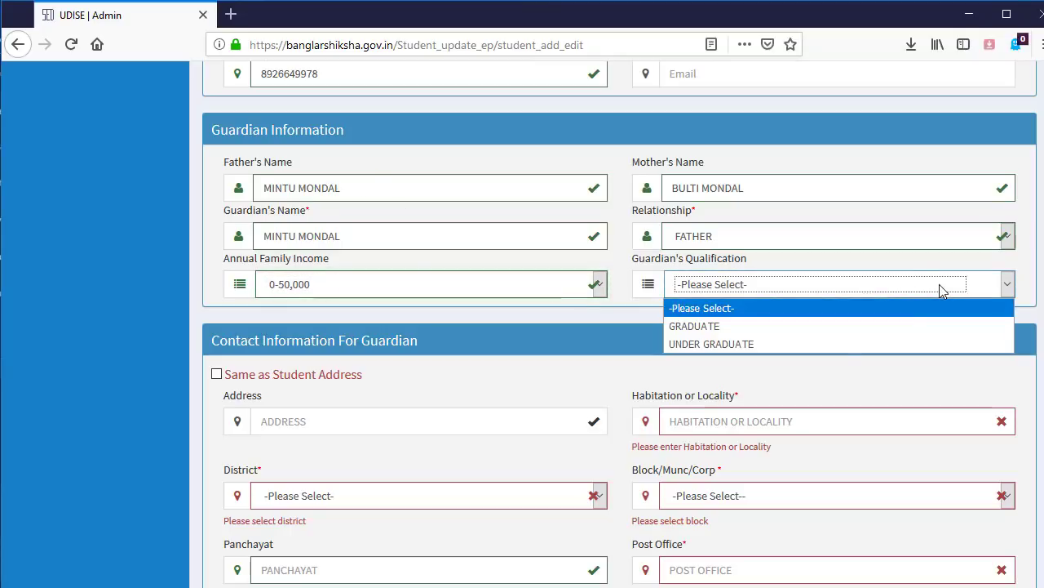
pyautogui.click(809, 347)
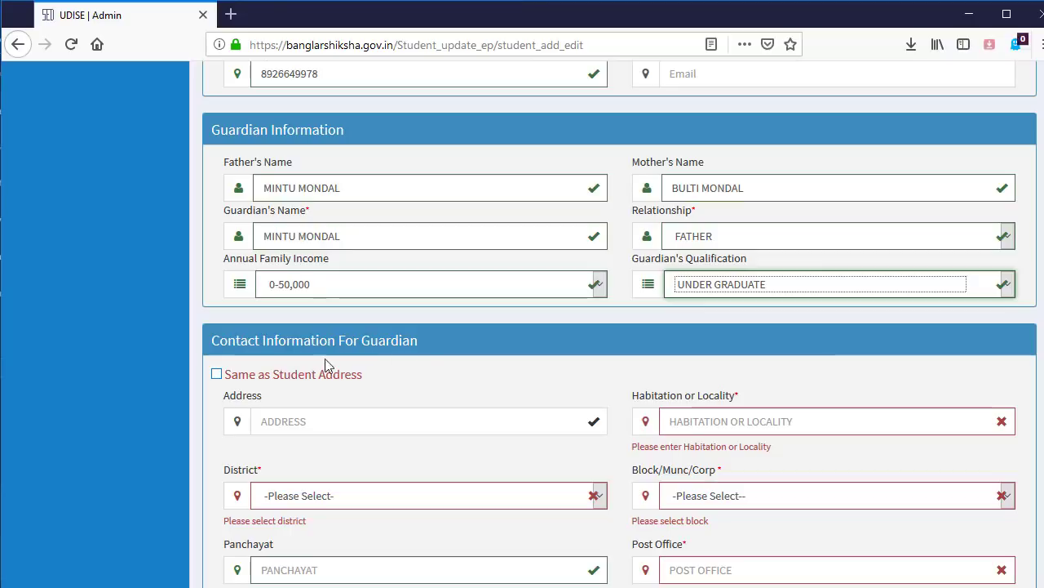
pyautogui.click(217, 380)
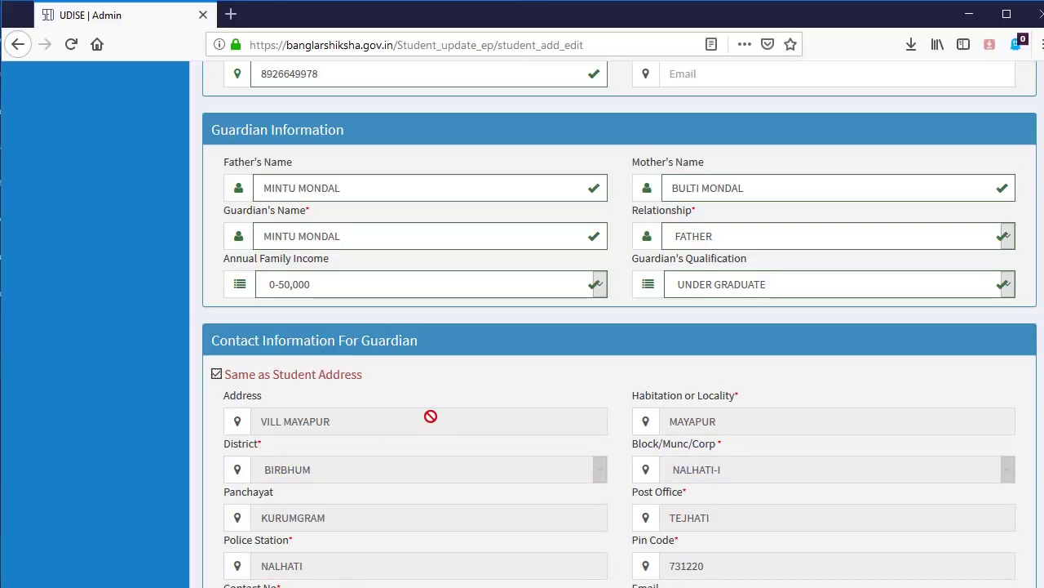
# - Set BPL Status to NO and keep Children with special need at NO
pyautogui.scroll(-5, 430, 416)
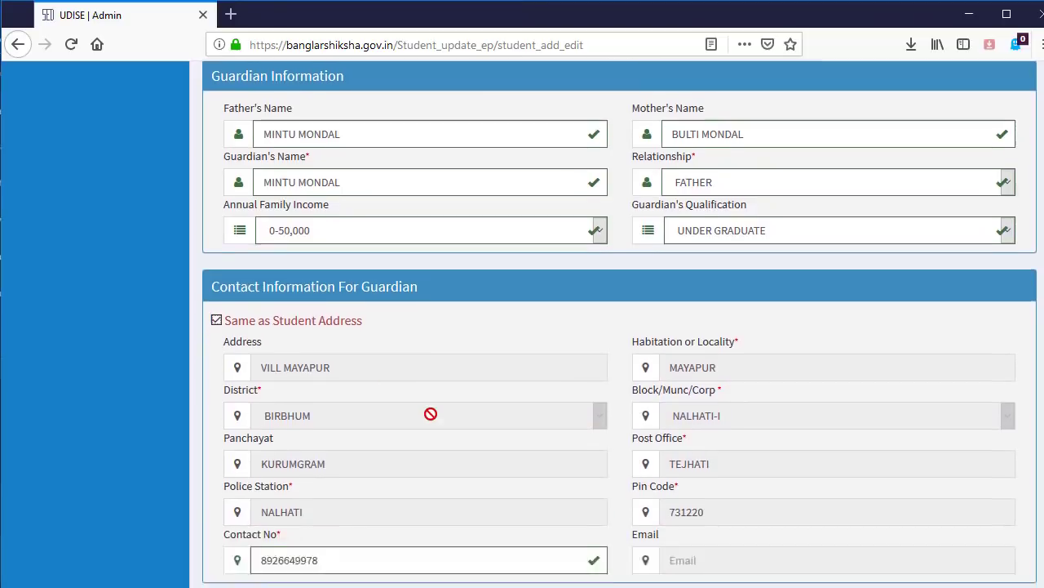
pyautogui.scroll(-1, 432, 420)
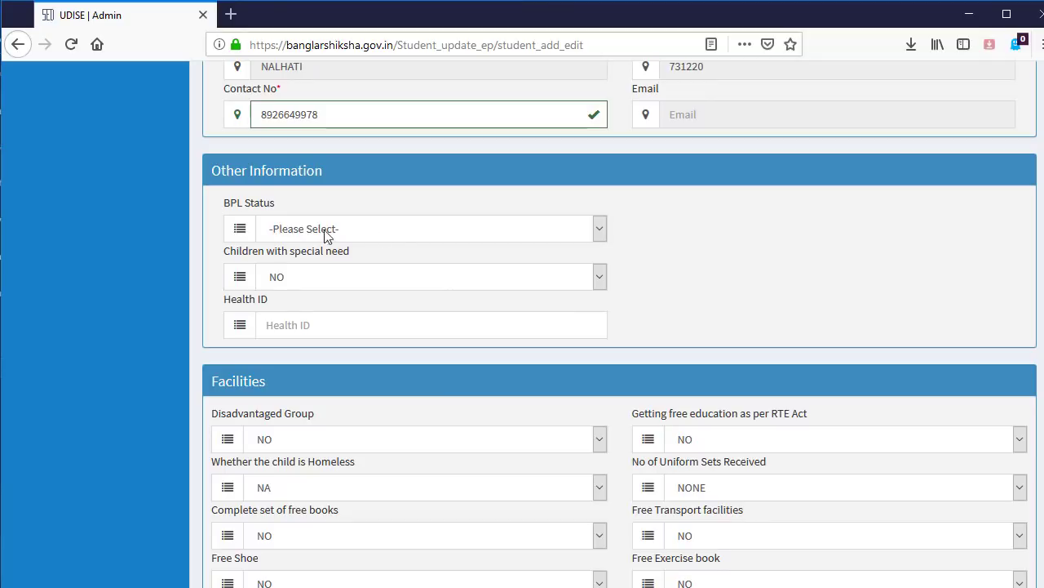
pyautogui.click(393, 229)
pyautogui.click(343, 288)
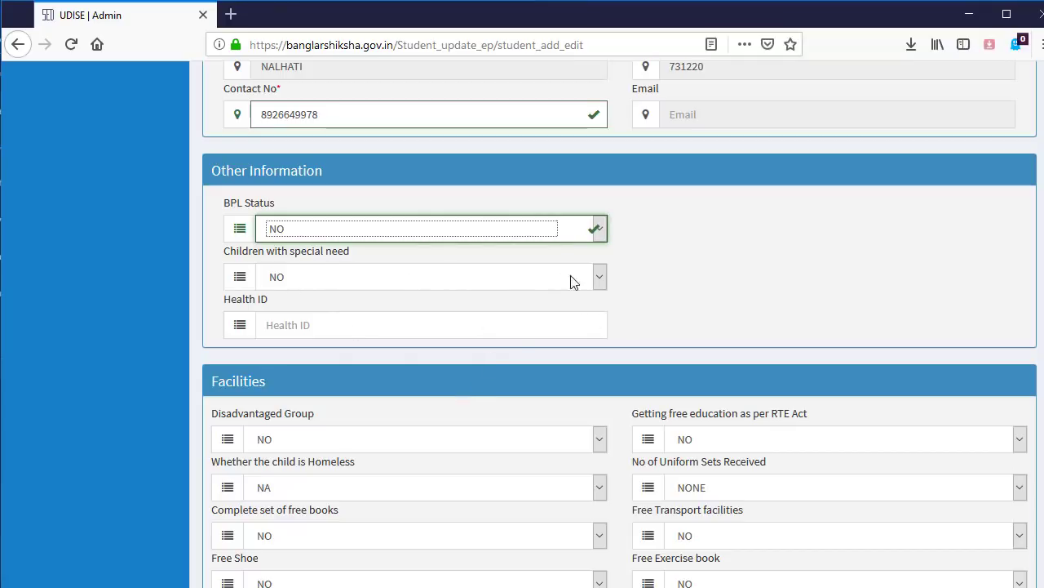
pyautogui.click(598, 277)
pyautogui.click(444, 340)
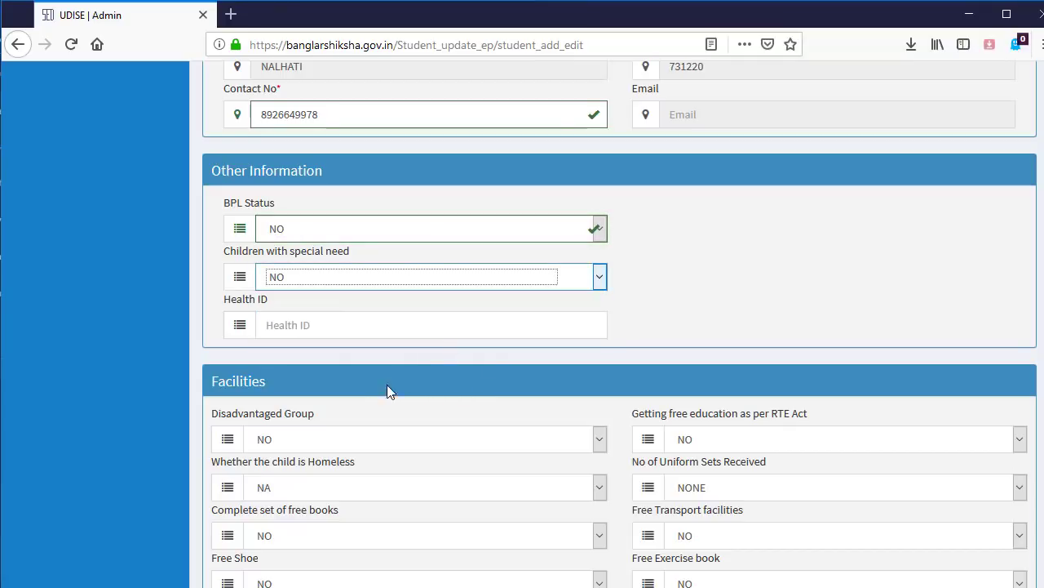
# - Mark RTE free education, complete set of free books and free exercise book YES, free transport NO
pyautogui.scroll(-5, 368, 376)
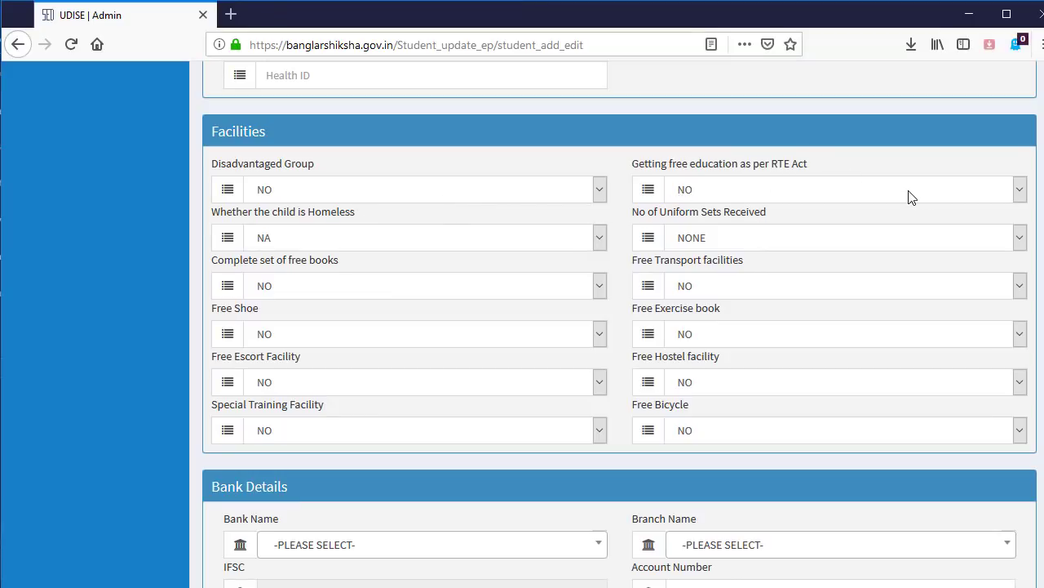
pyautogui.click(1020, 193)
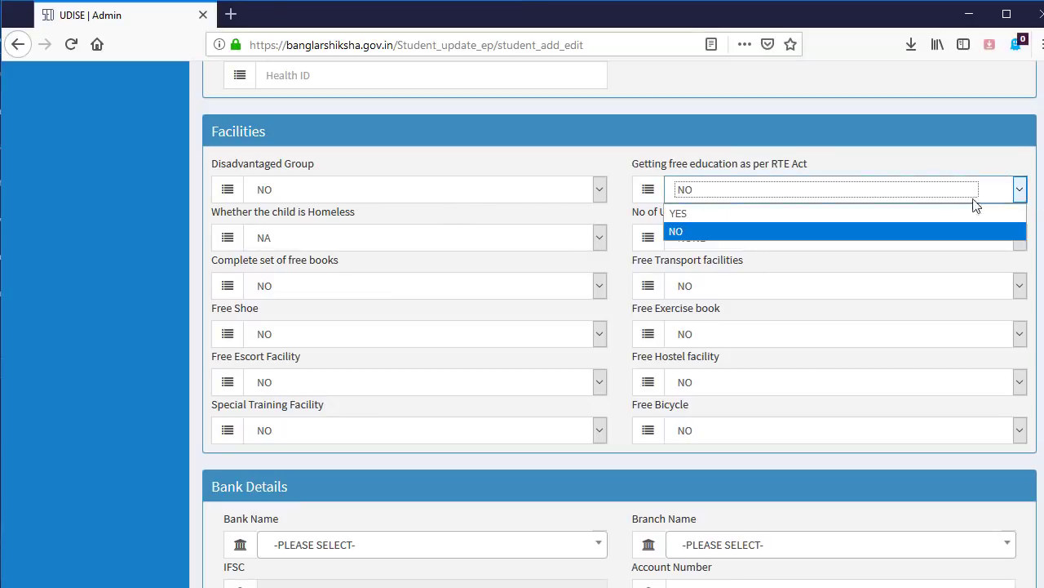
pyautogui.click(872, 214)
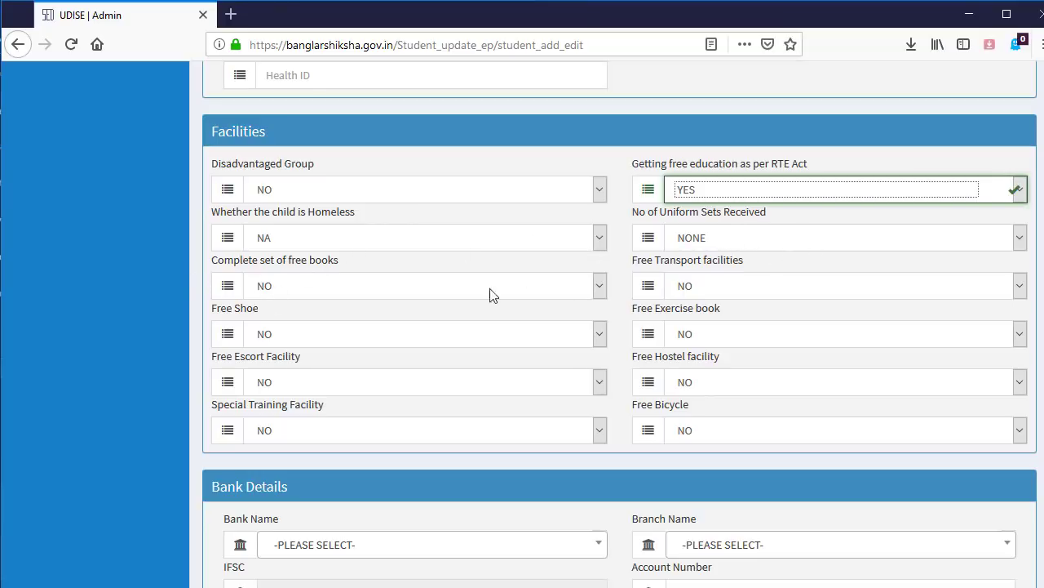
pyautogui.click(596, 286)
pyautogui.click(533, 305)
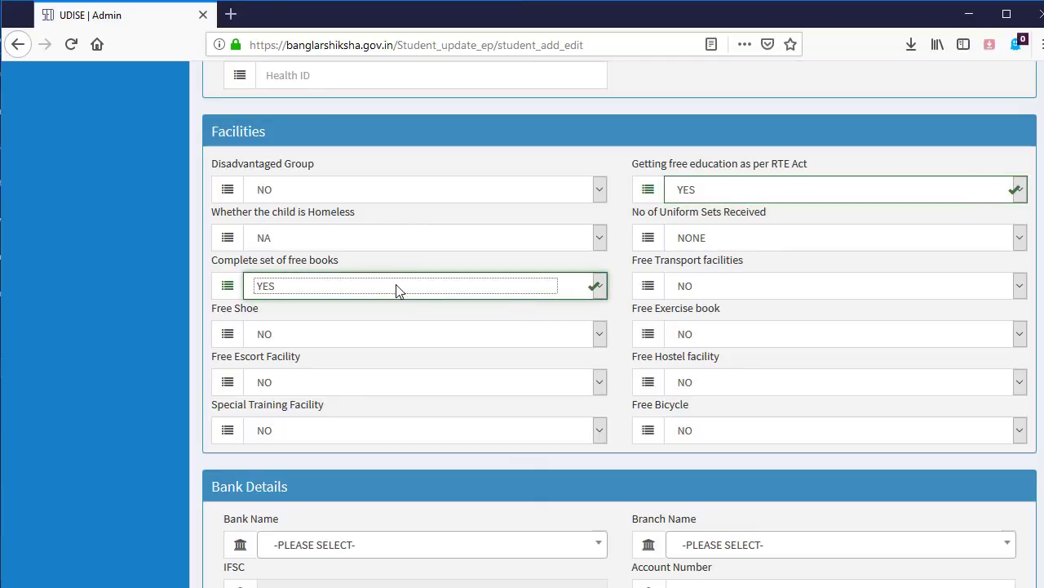
pyautogui.click(862, 292)
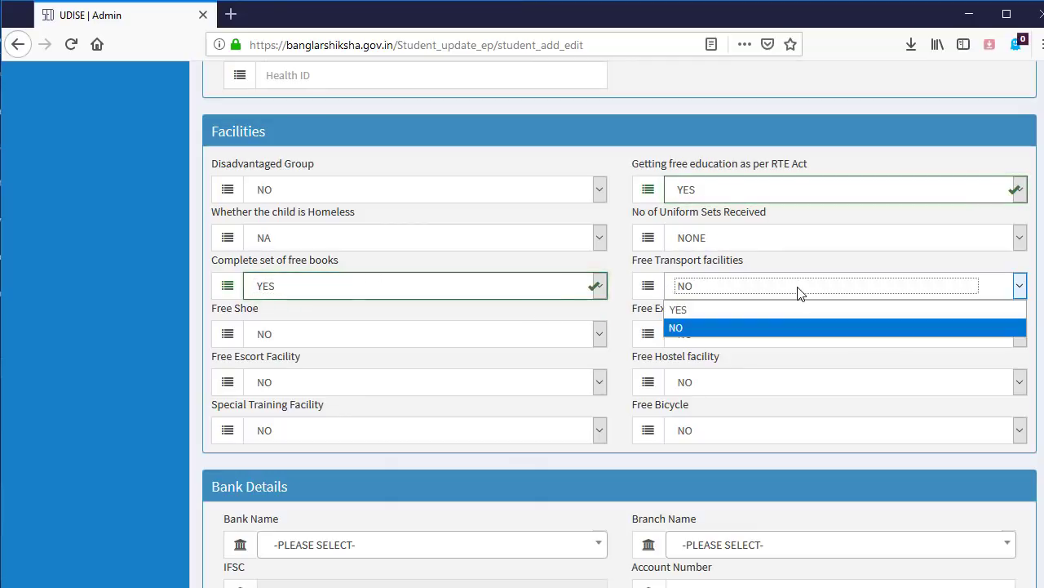
pyautogui.click(769, 329)
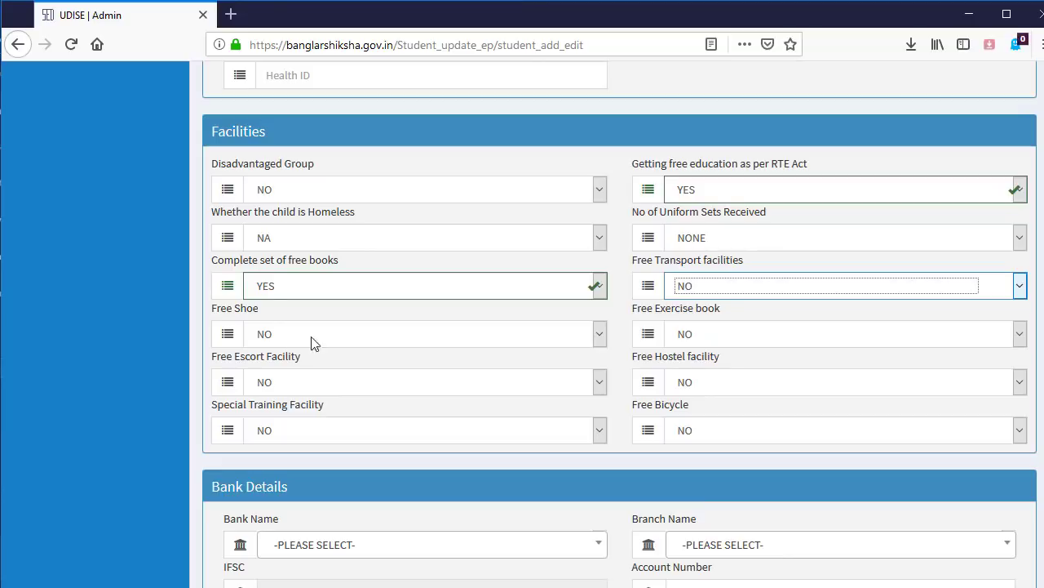
pyautogui.click(731, 335)
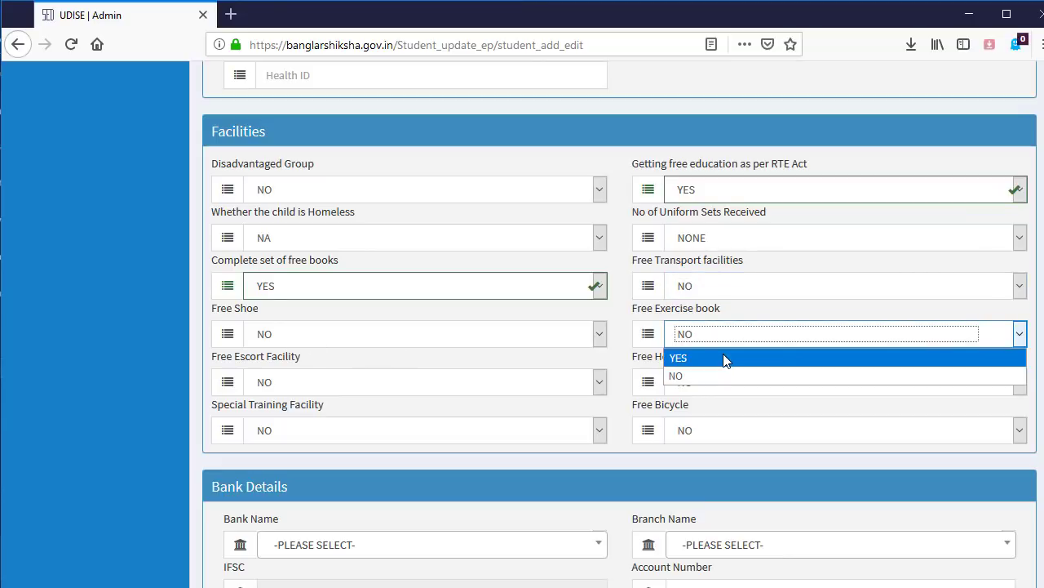
pyautogui.click(723, 358)
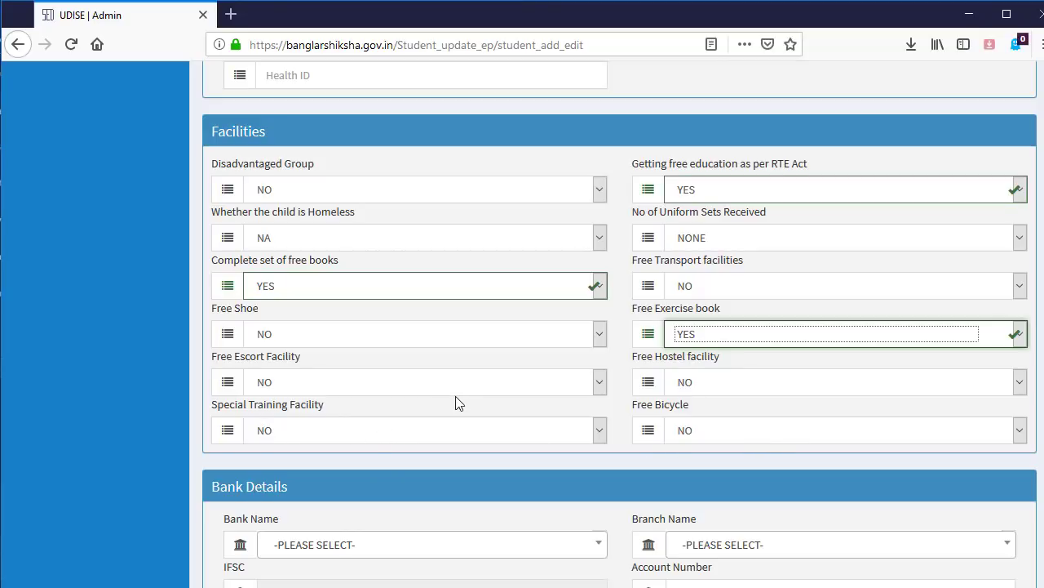
pyautogui.scroll(-4, 455, 396)
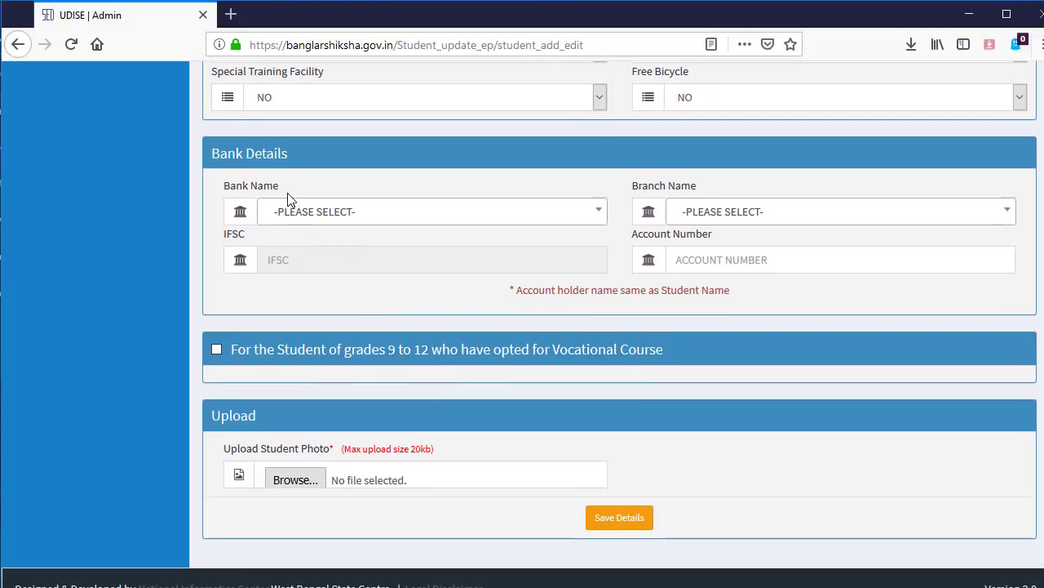
# - Choose UCO BANK with branch NALHATI and check the auto-filled IFSC UCBA0000757
pyautogui.click(598, 215)
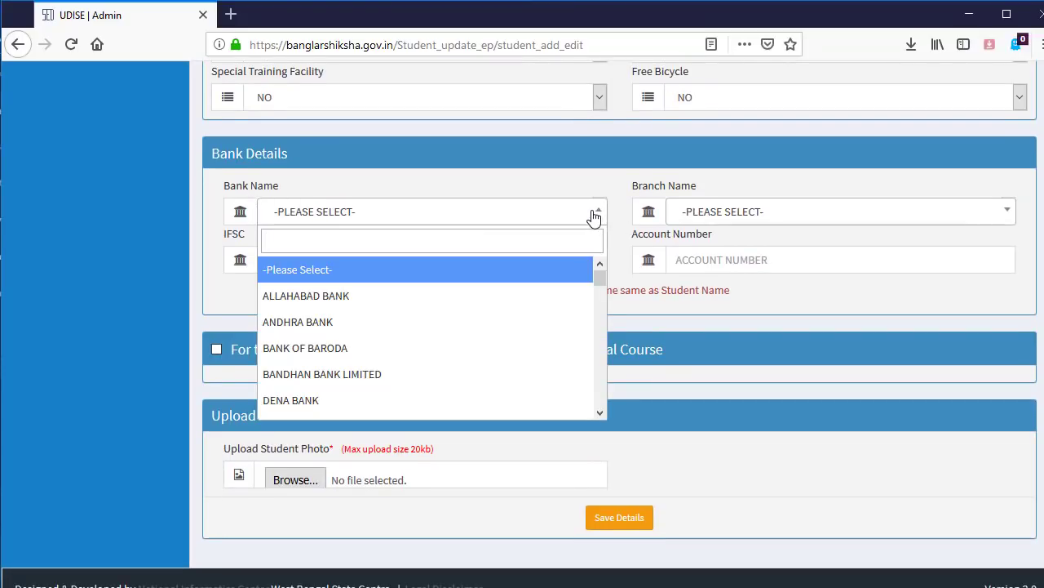
pyautogui.write('UU')
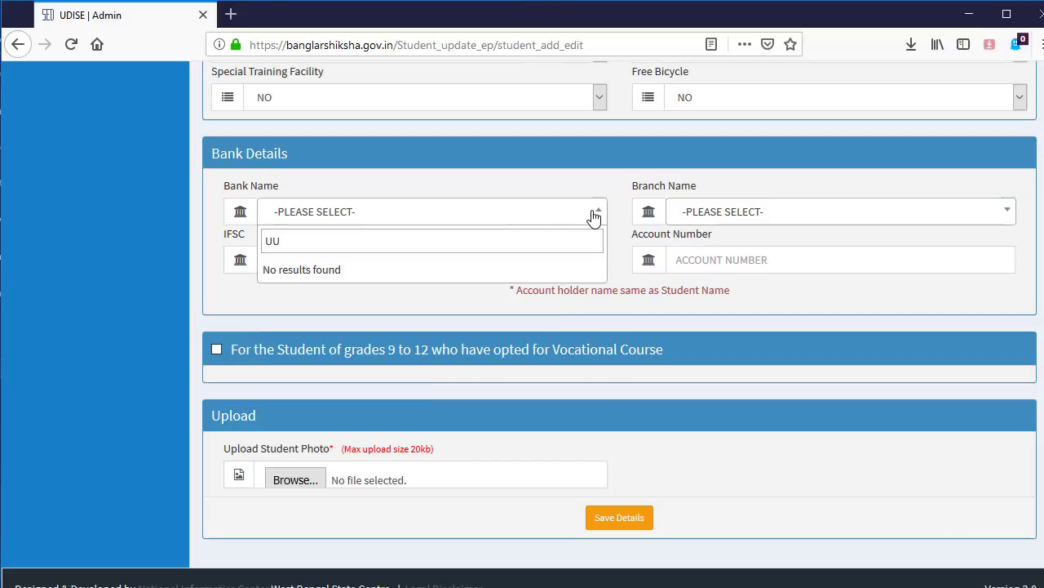
pyautogui.press('BackSpace')
pyautogui.write('CO')
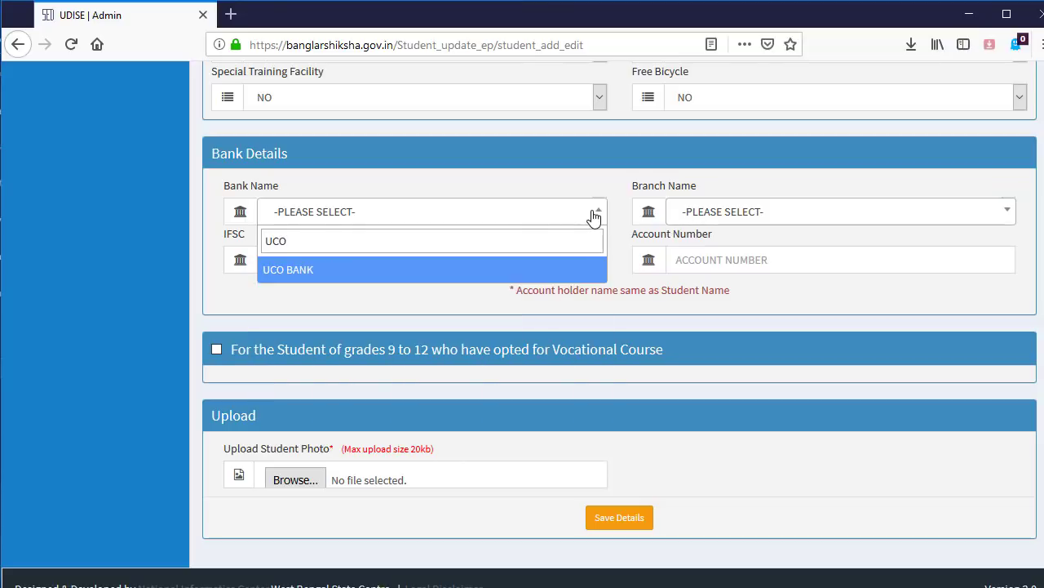
pyautogui.click(437, 274)
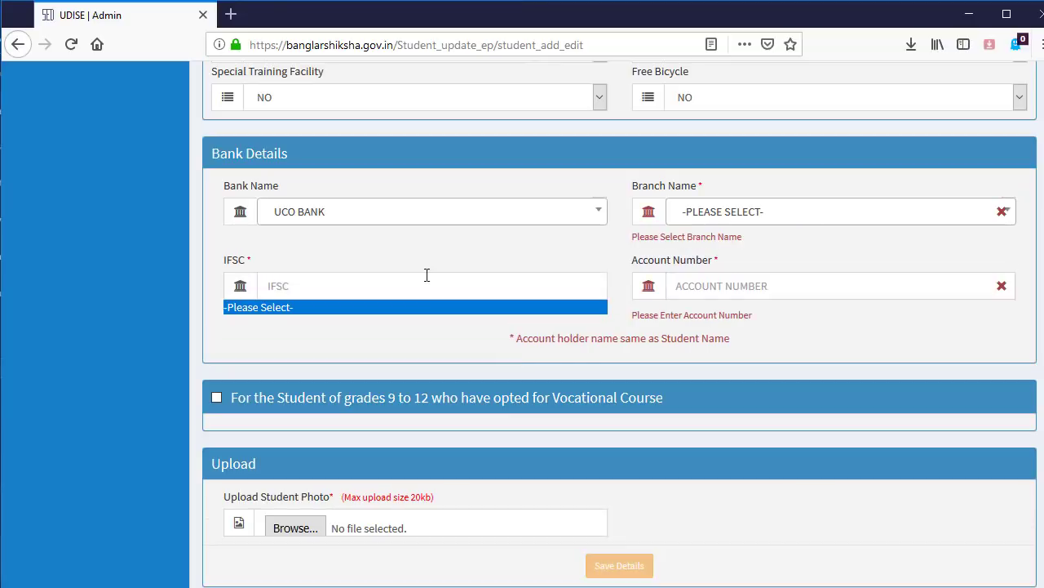
pyautogui.click(785, 223)
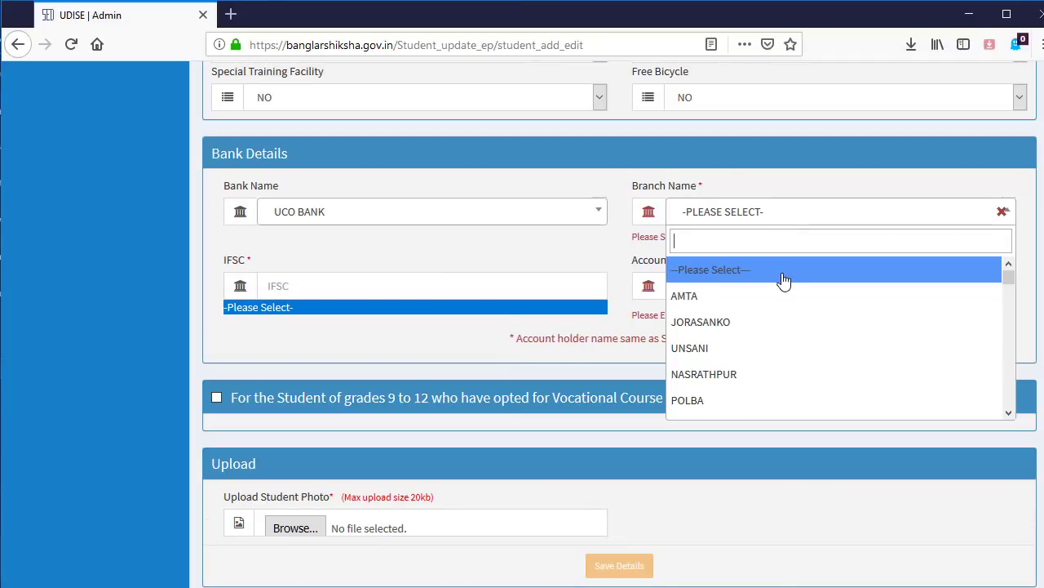
pyautogui.write('KU')
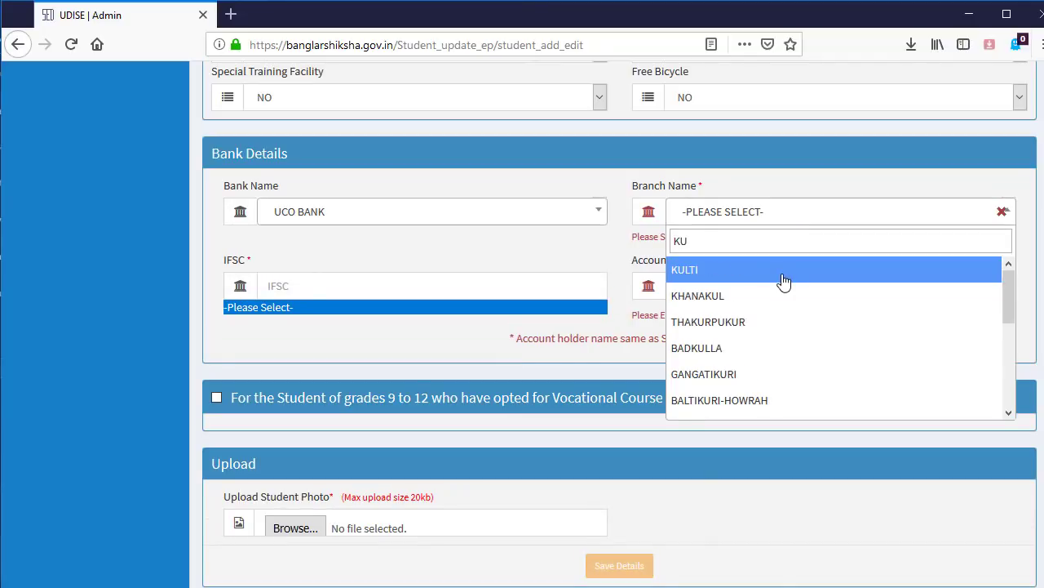
pyautogui.write('NA')
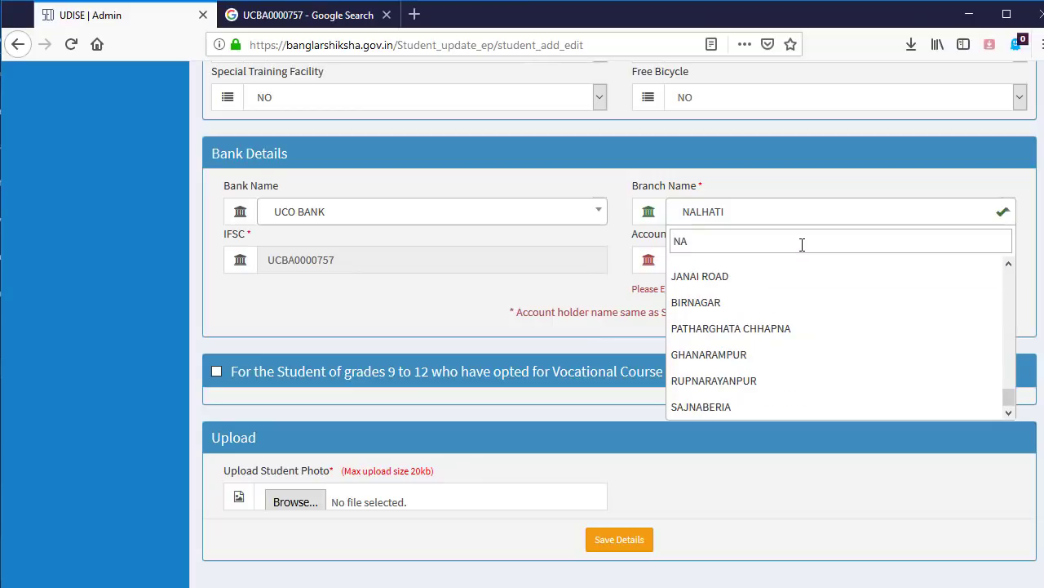
pyautogui.write('L')
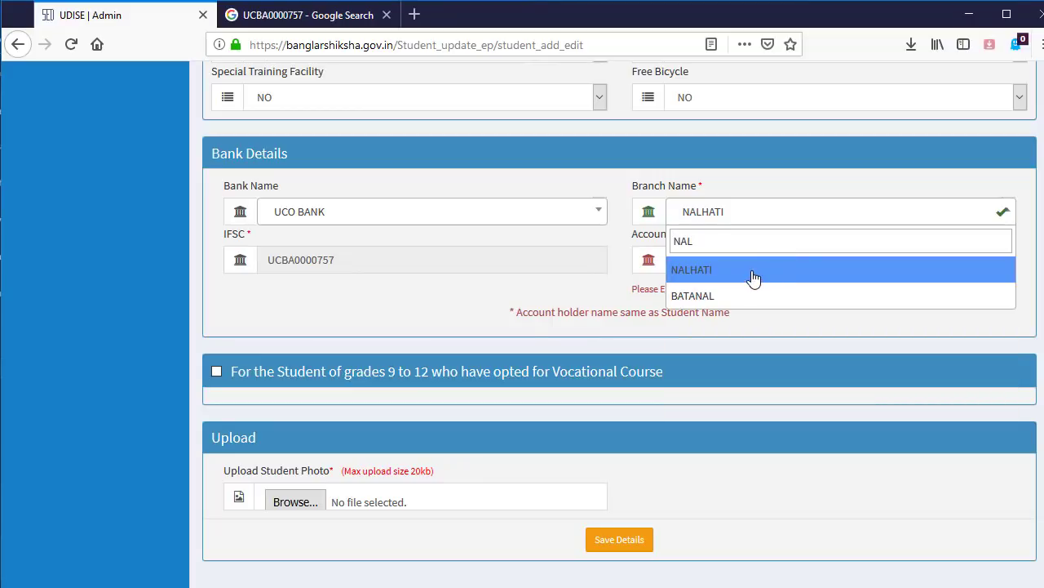
pyautogui.click(764, 274)
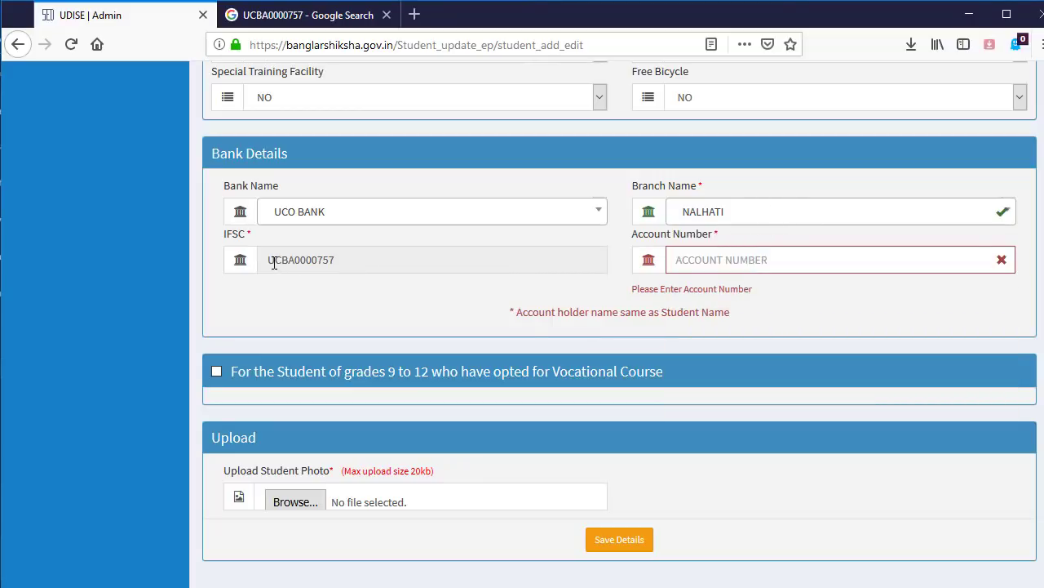
pyautogui.moveTo(267, 259); pyautogui.dragTo(341, 260)
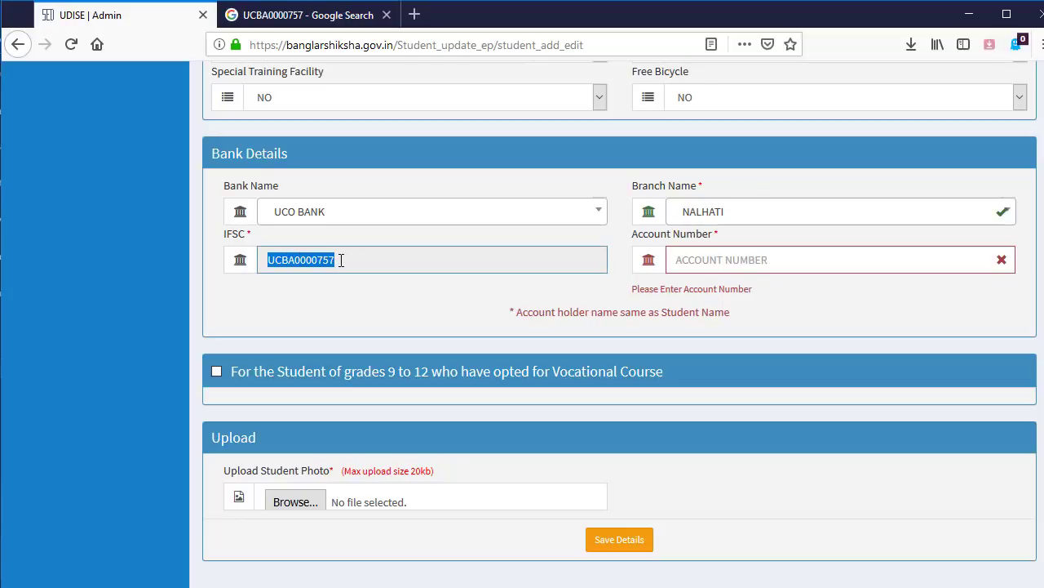
# - Enter the student's 14-digit bank account number
pyautogui.click(751, 261)
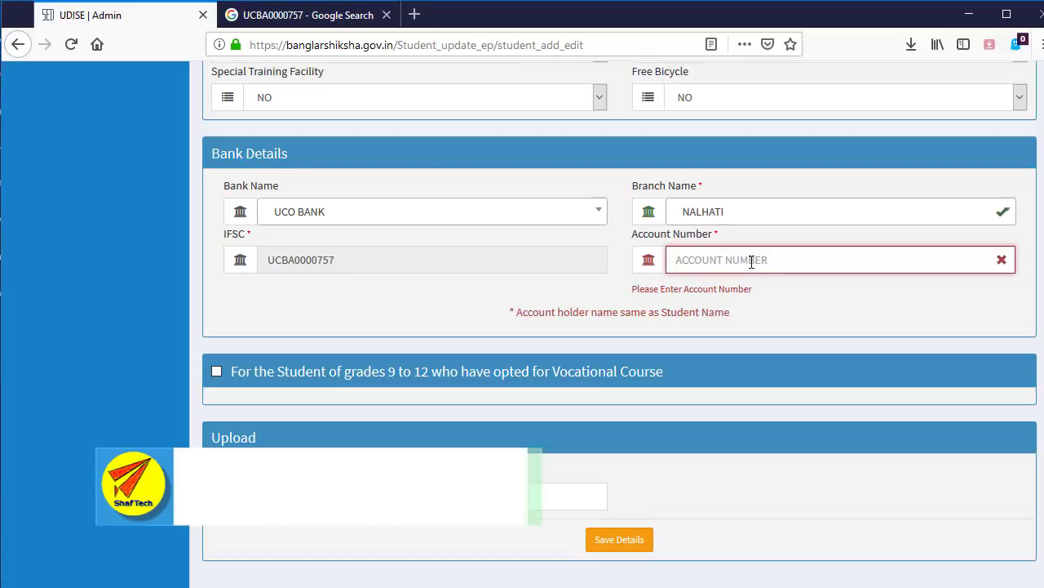
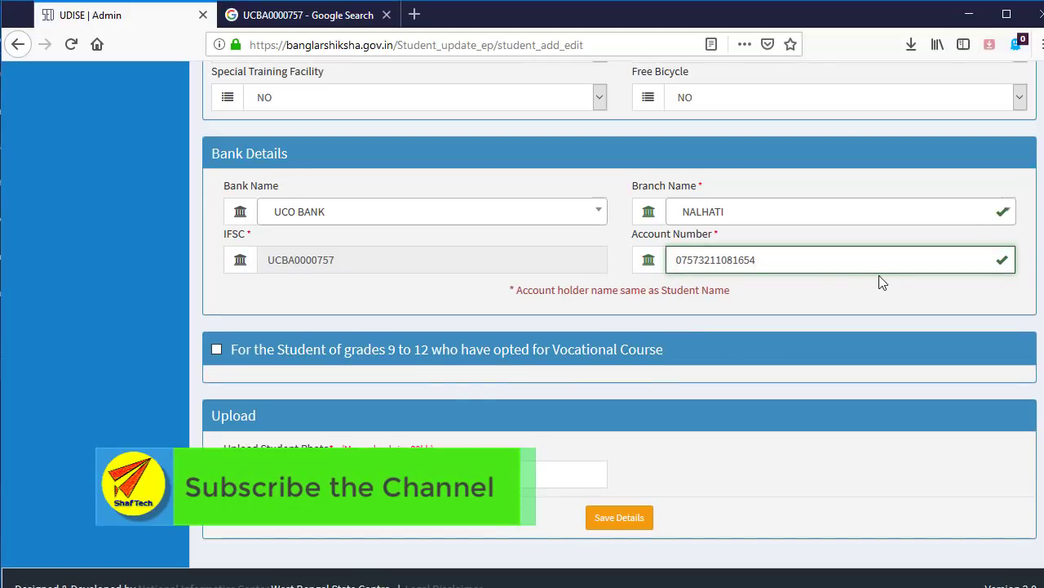
pyautogui.scroll(-1, 460, 390)
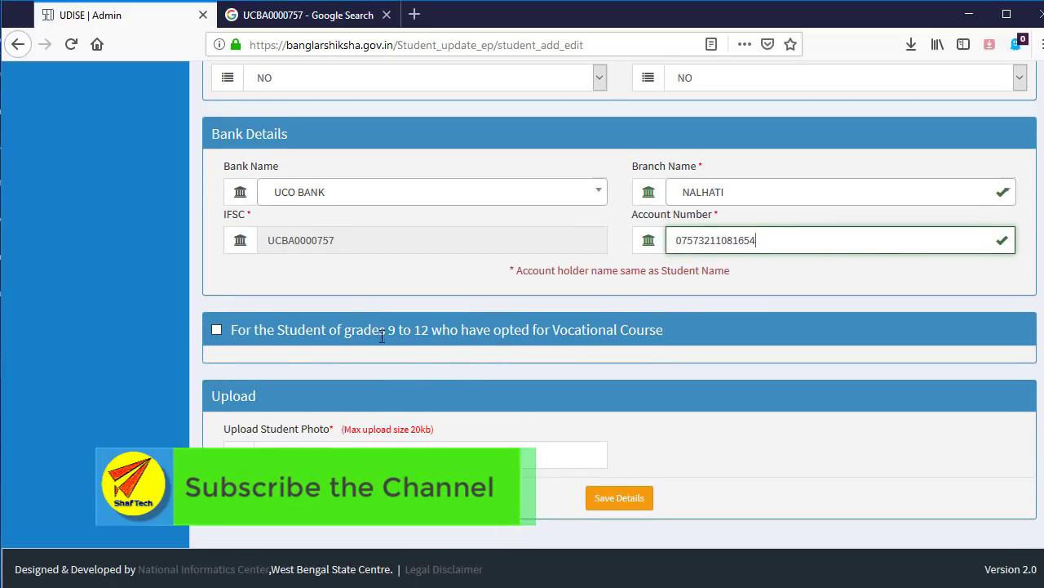
pyautogui.moveTo(389, 330); pyautogui.dragTo(430, 330)
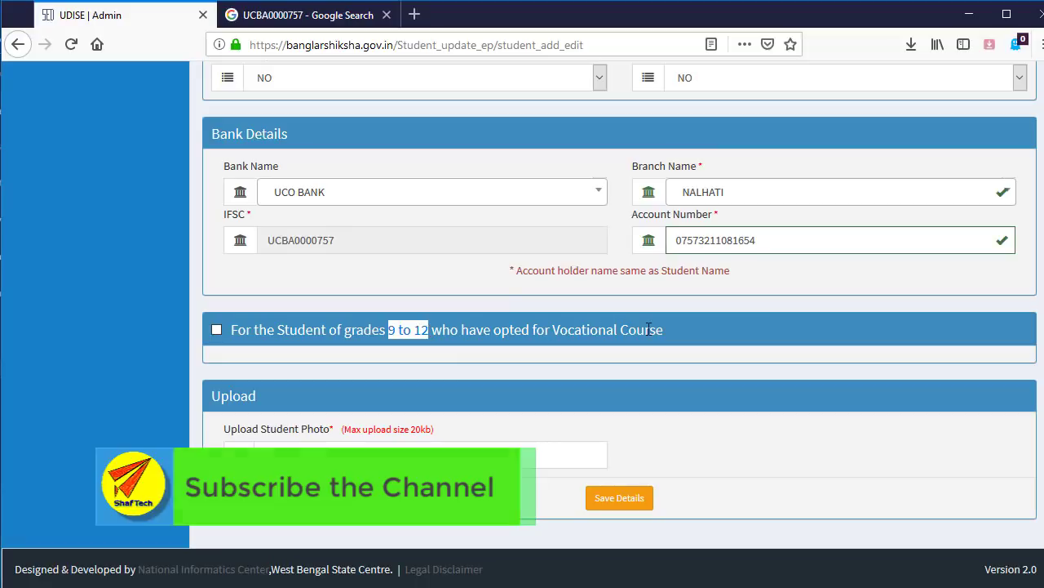
pyautogui.click(216, 330)
pyautogui.scroll(-3, 349, 384)
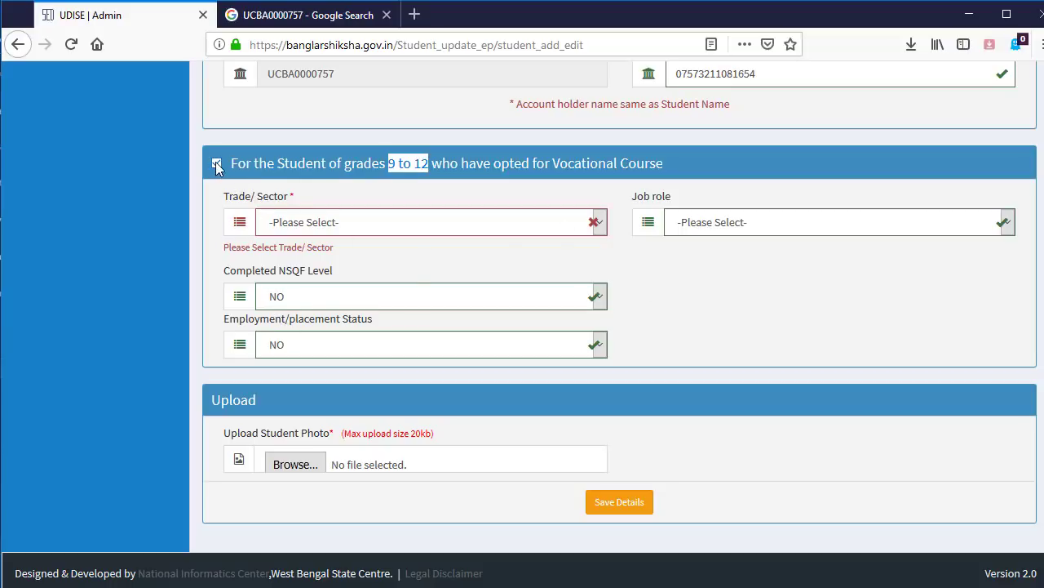
pyautogui.click(217, 165)
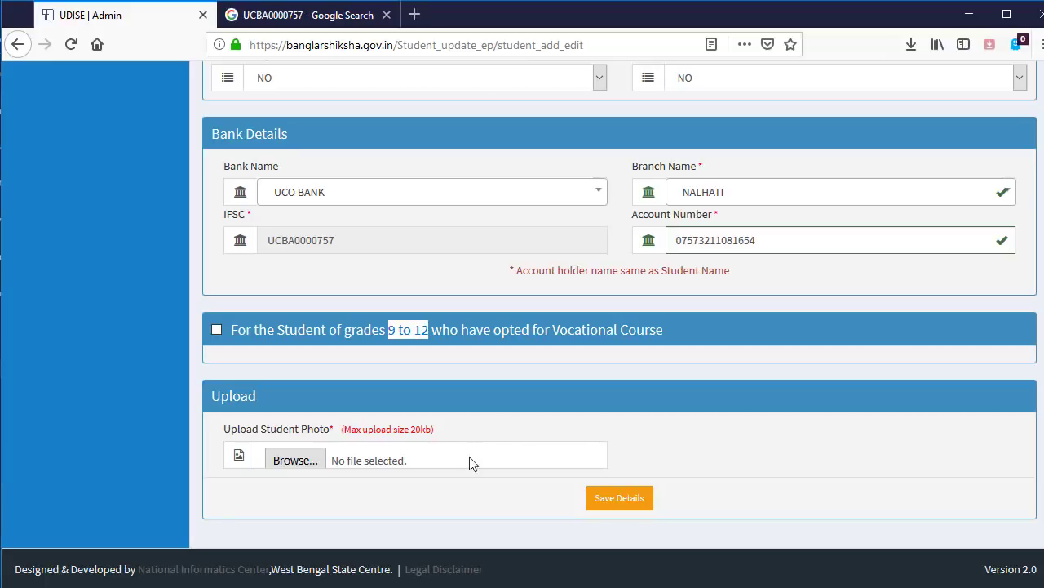
# - Attach Untitled-1.jpg from the Scan Image folder as the student photo
pyautogui.click(295, 460)
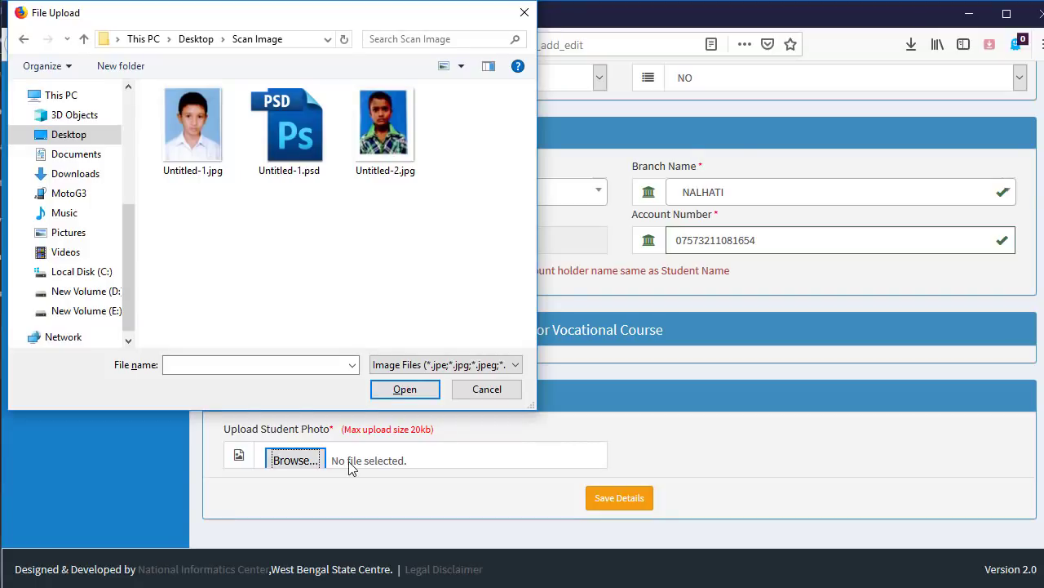
pyautogui.click(181, 166)
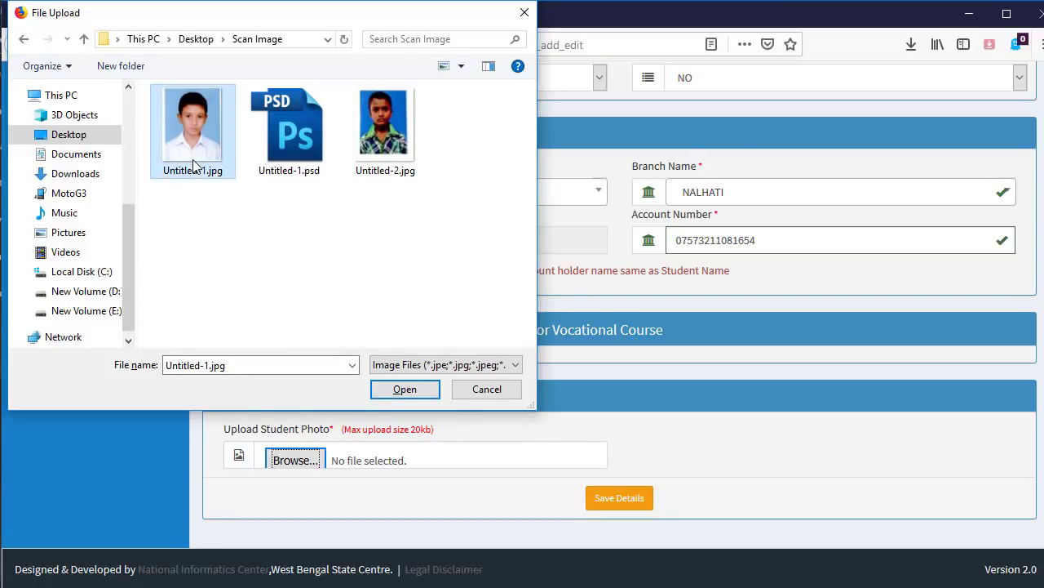
pyautogui.click(407, 390)
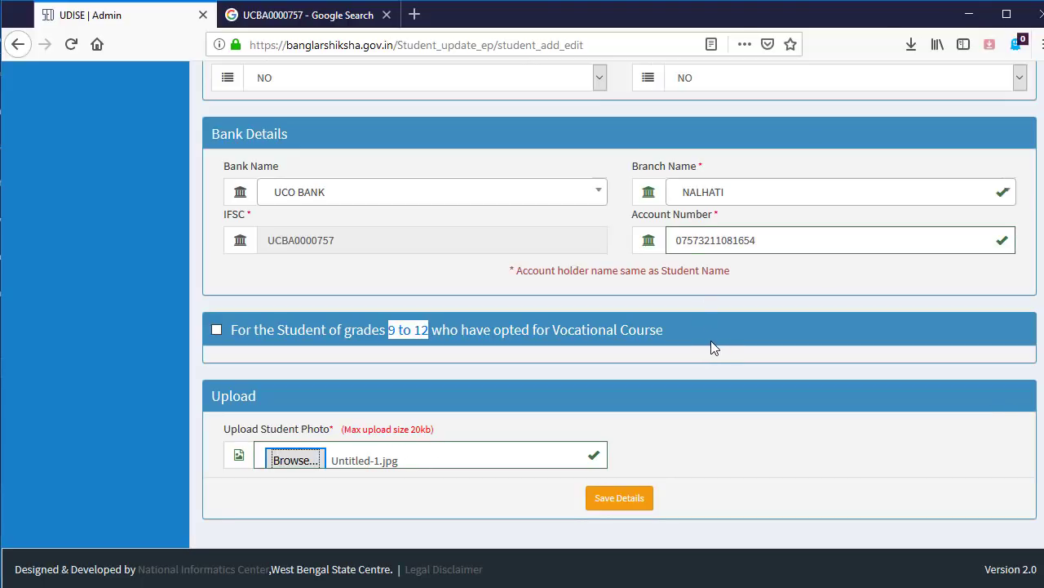
# - Save the student details and check the new CLASS V, section B row in the List of Students
pyautogui.click(631, 504)
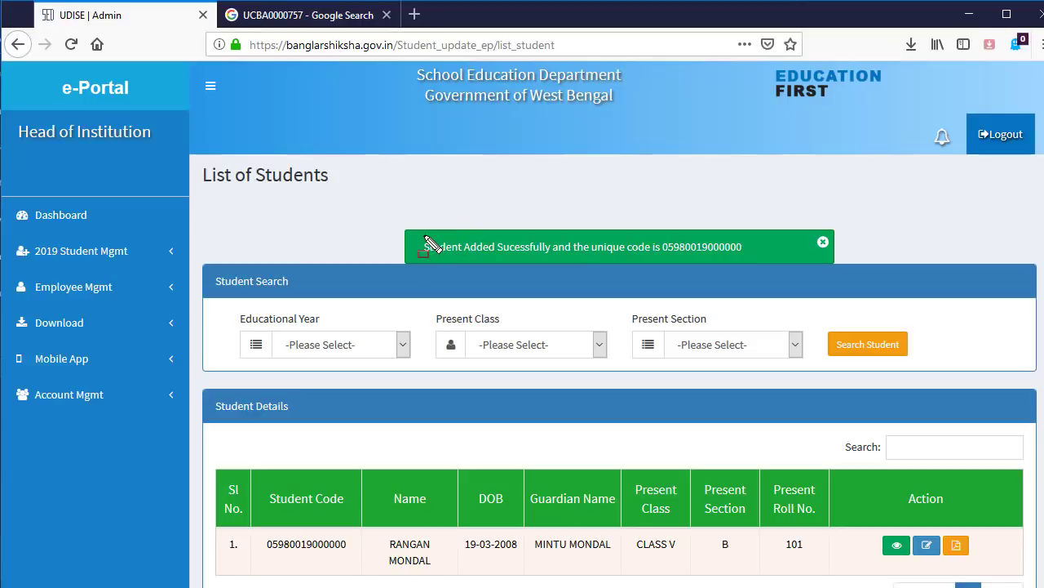
pyautogui.moveTo(422, 237); pyautogui.dragTo(754, 262)
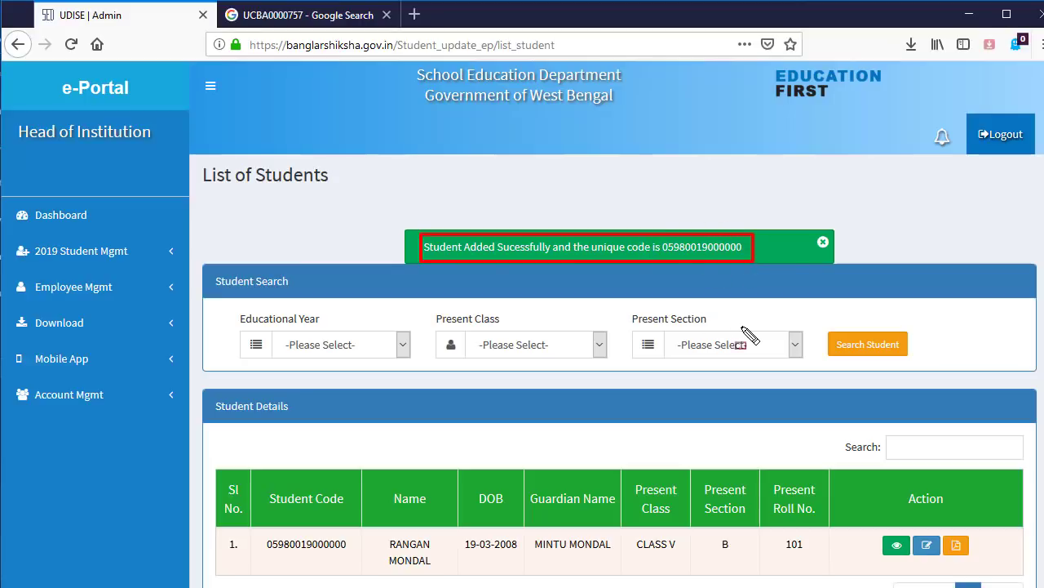
pyautogui.press('Escape')
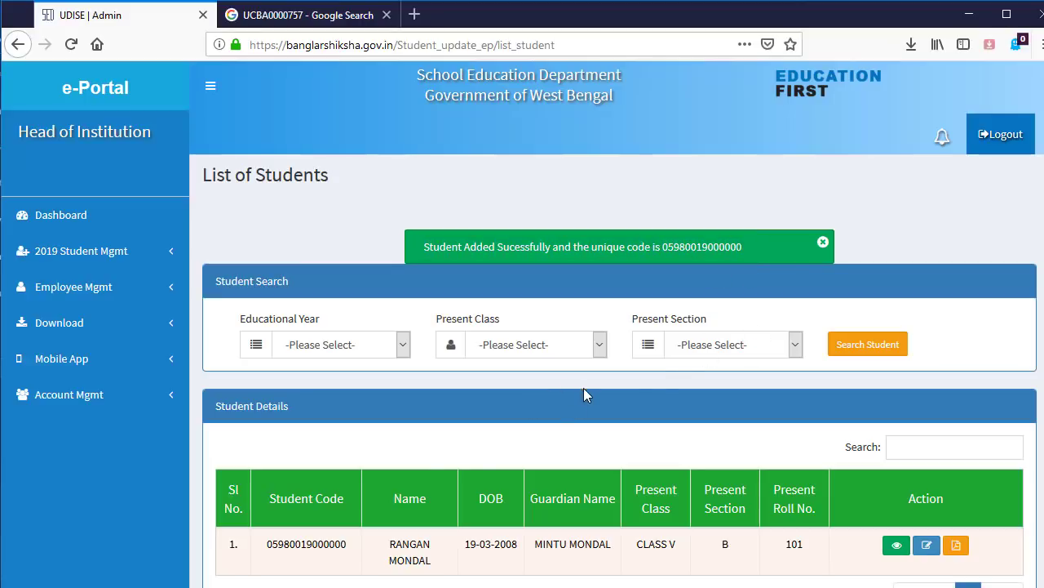
pyautogui.moveTo(256, 545); pyautogui.dragTo(699, 571)
# - View the new student's full details and photo, then return to the dashboard showing enrolment 1
pyautogui.click(895, 547)
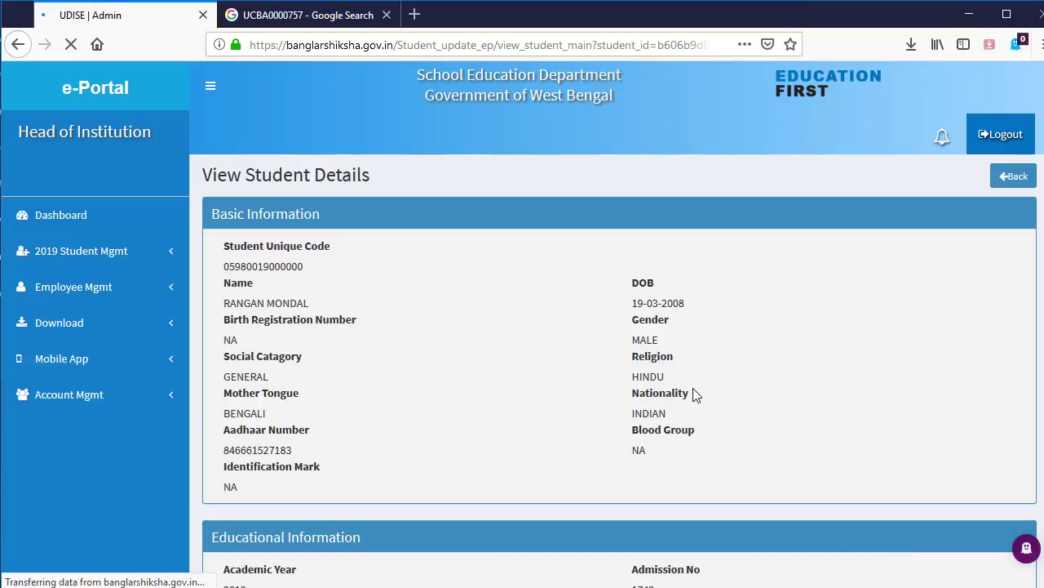
pyautogui.scroll(-5, 692, 387)
pyautogui.scroll(-10, 692, 387)
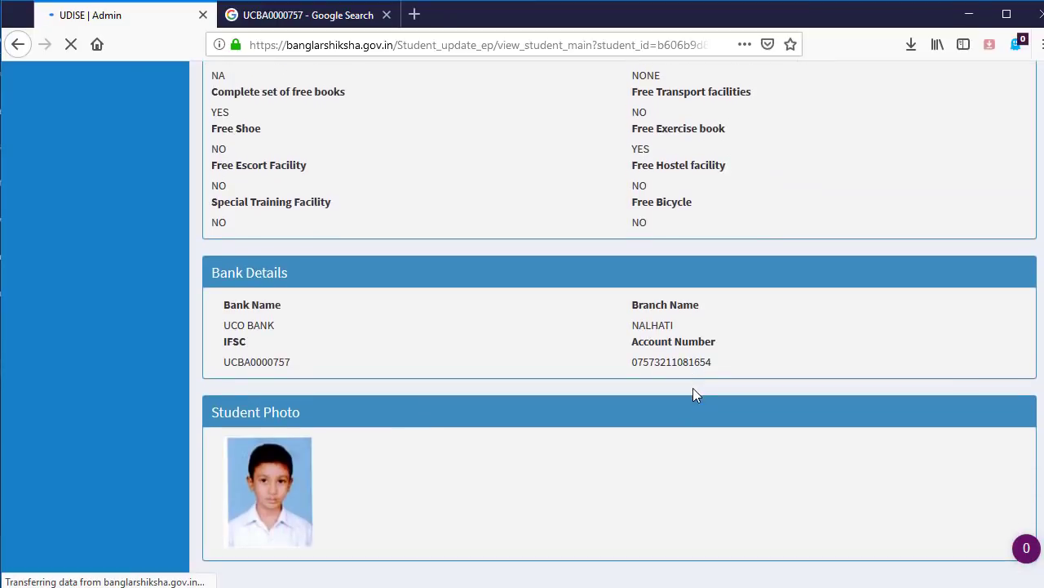
pyautogui.scroll(2, 245, 494)
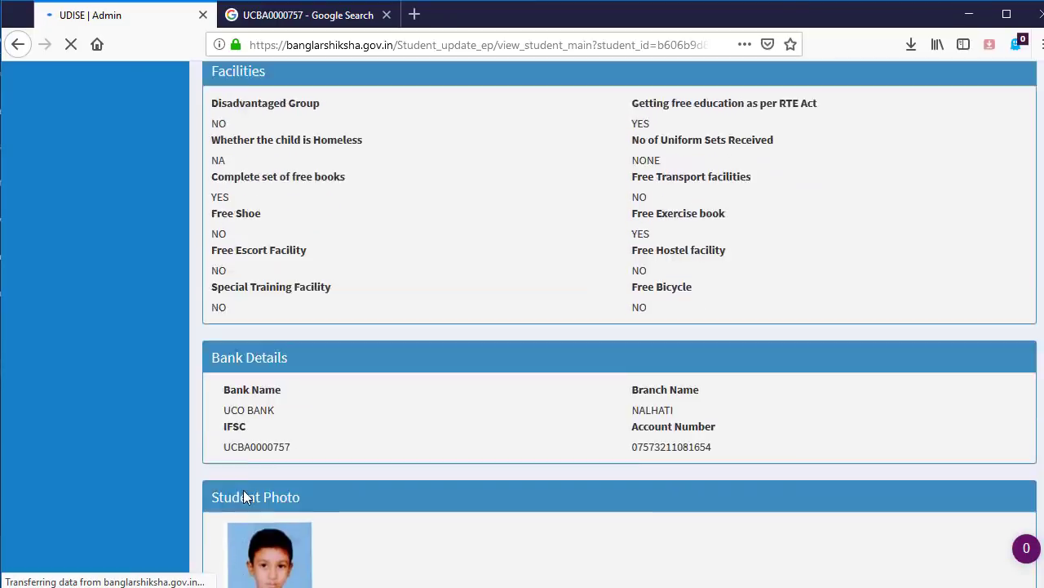
pyautogui.scroll(5, 249, 494)
pyautogui.scroll(5, 250, 492)
pyautogui.scroll(3, 250, 492)
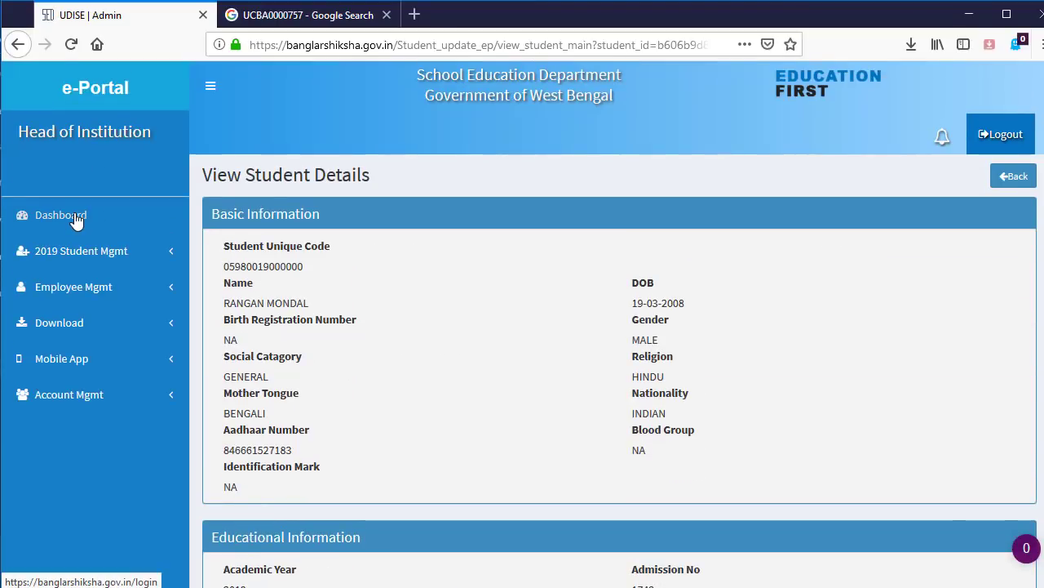
pyautogui.click(75, 217)
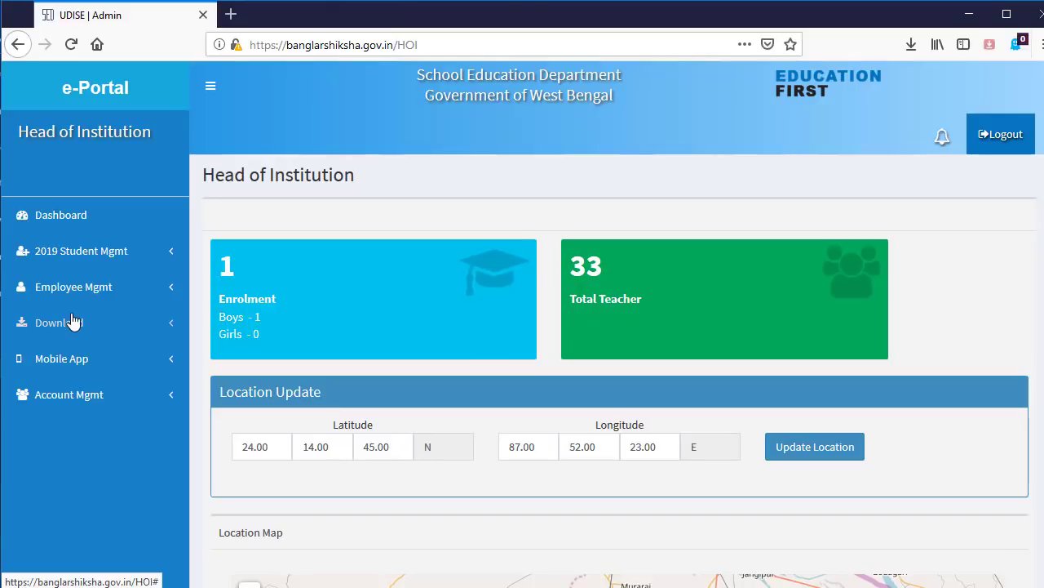
# - Open Bulk Upload from the 2019 Student Mgmt menu
pyautogui.click(94, 254)
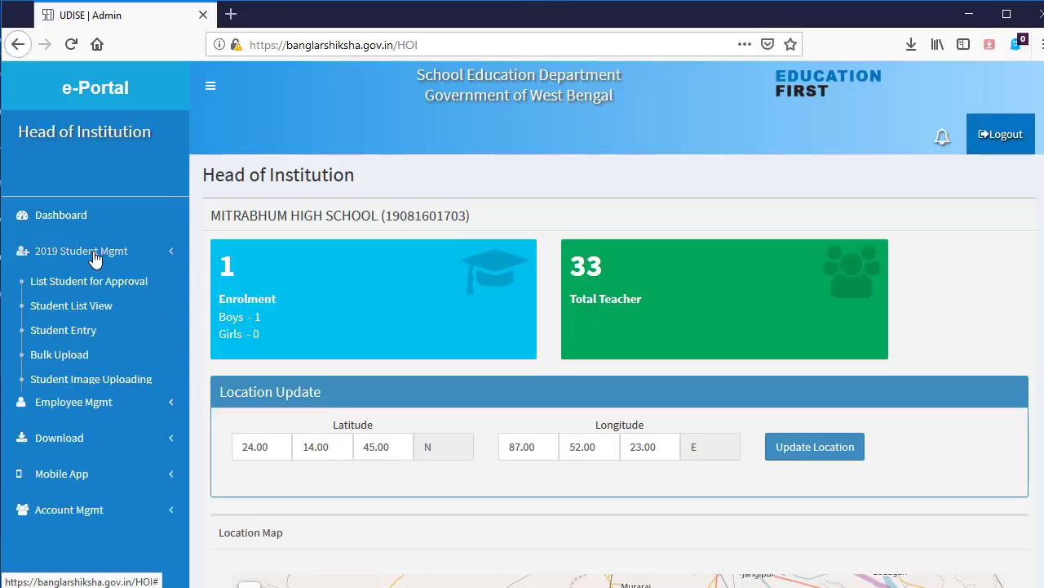
pyautogui.click(68, 362)
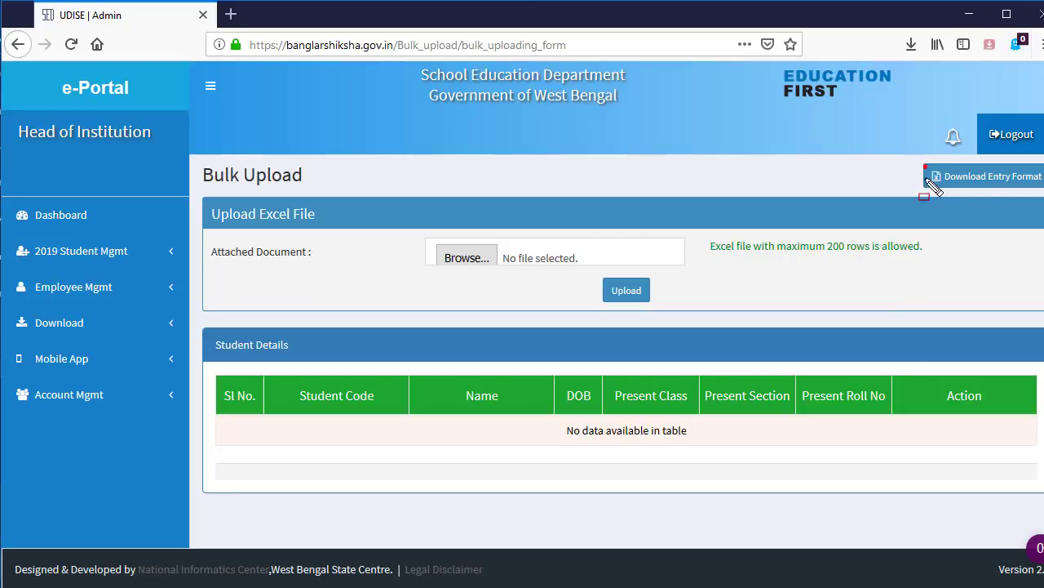
# - Download the ePORTAL_STUDENT_DETAILS_UPLOAD.xlsx entry format and open it in Excel
pyautogui.moveTo(925, 165); pyautogui.dragTo(998, 191)
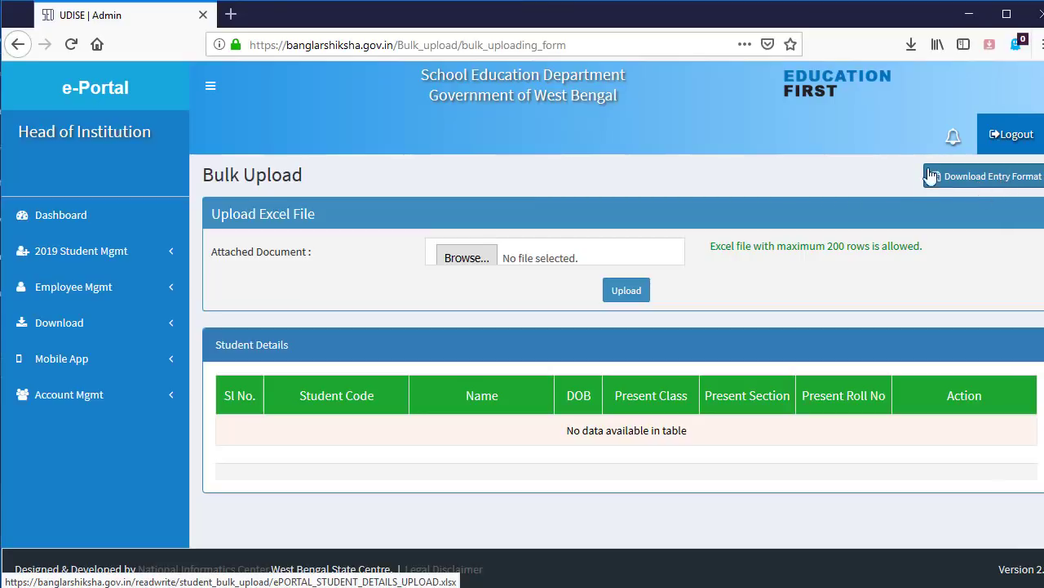
pyautogui.click(911, 45)
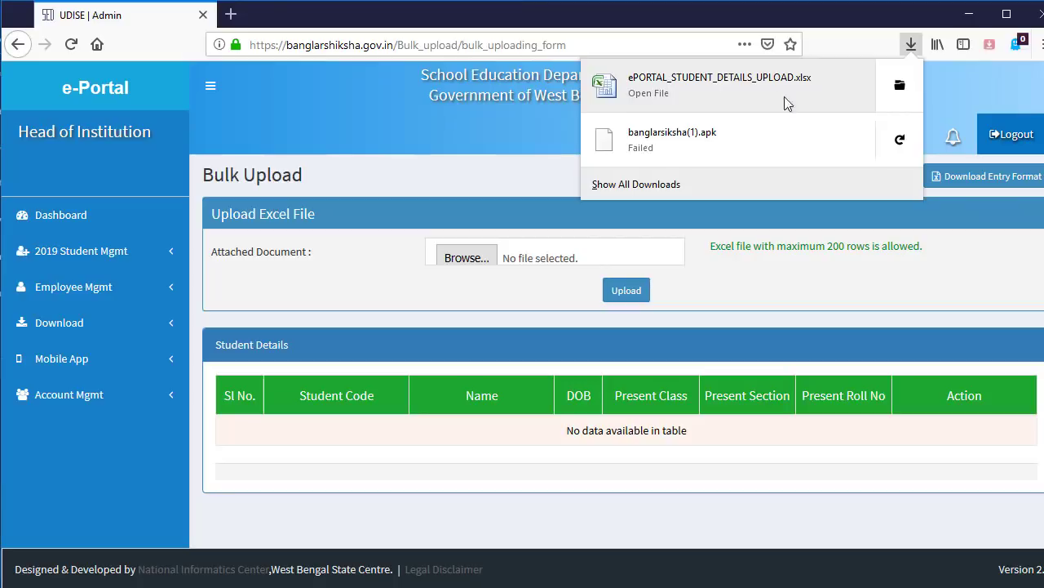
pyautogui.click(961, 270)
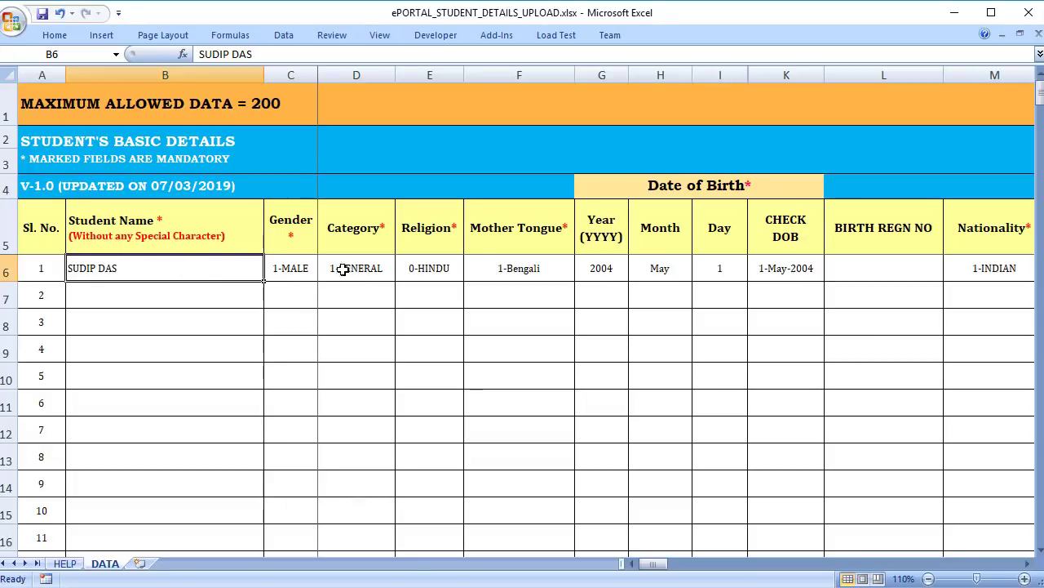
# - Enter birth year 2004 and birth day 12 in the Date of Birth columns
pyautogui.moveTo(653, 563); pyautogui.dragTo(661, 563)
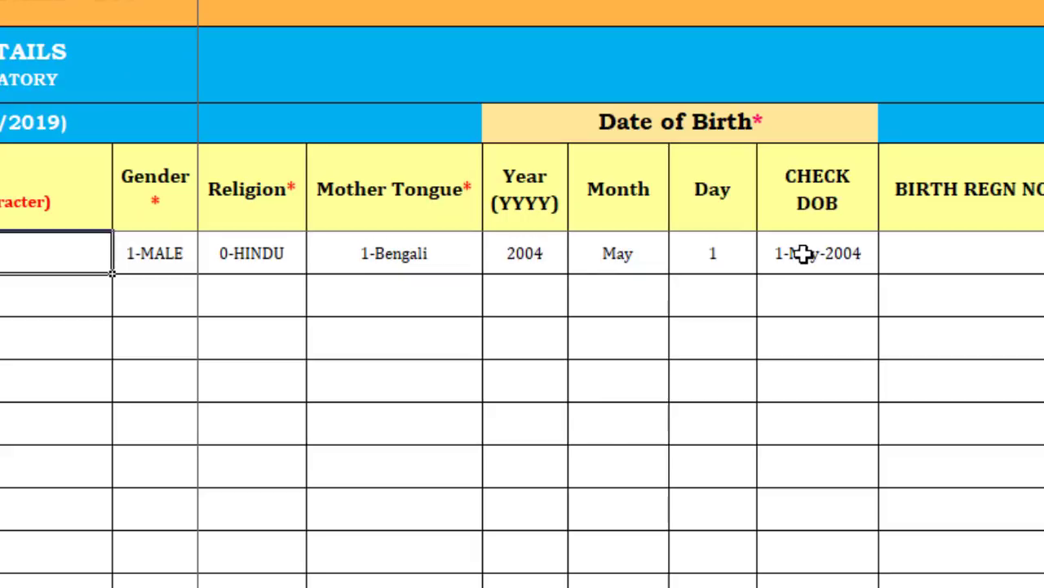
pyautogui.click(527, 254)
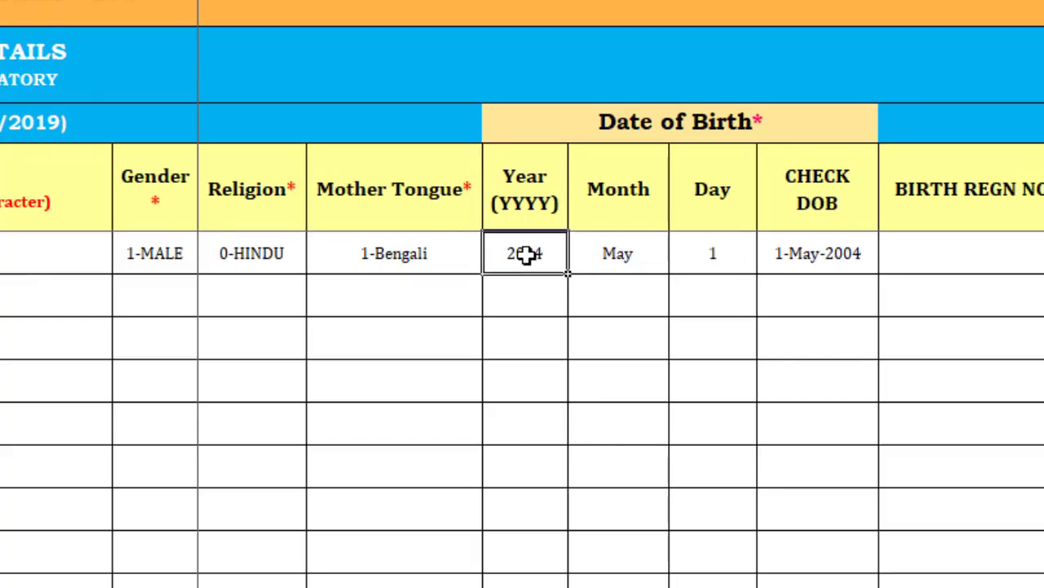
pyautogui.write('2004')
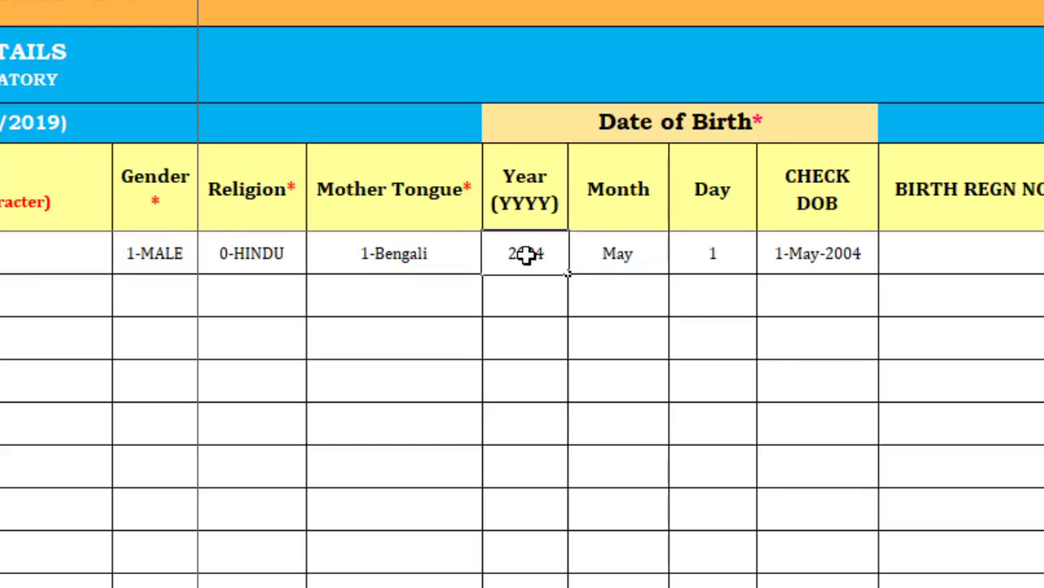
pyautogui.click(709, 242)
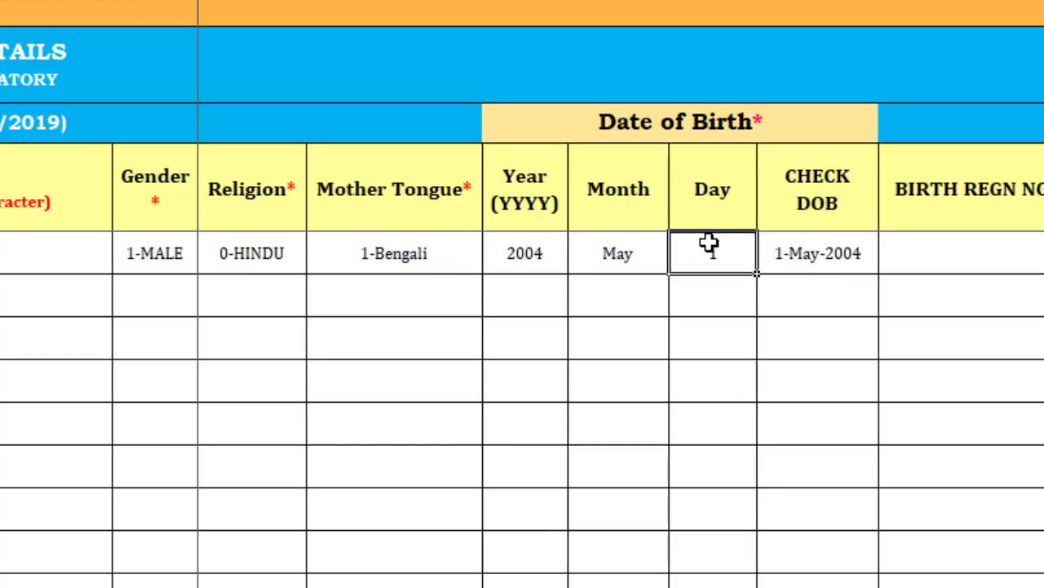
pyautogui.write('12')
pyautogui.click(884, 248)
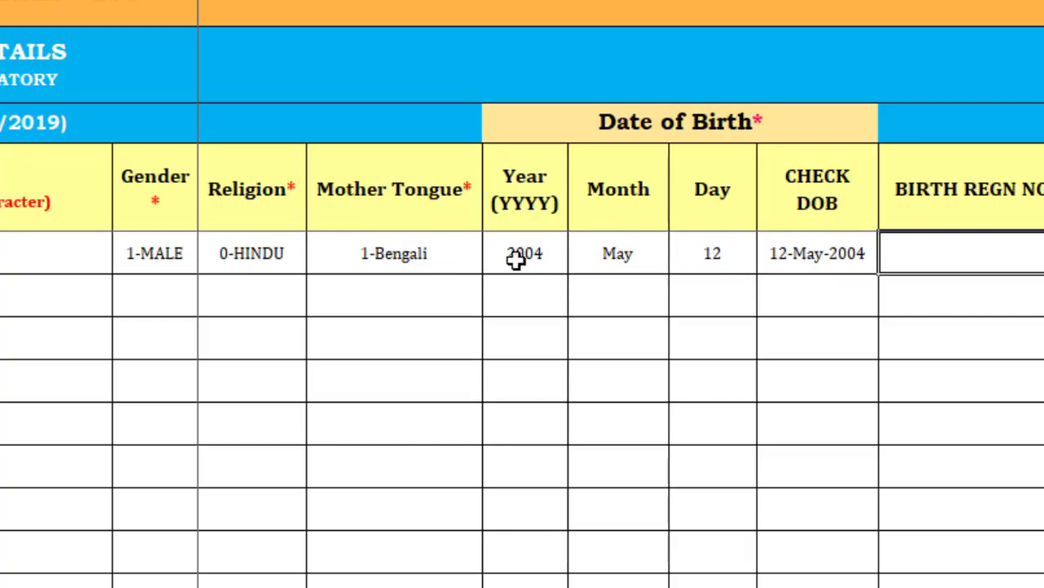
# - Change the birth day to 01 so CHECK DOB reads 1-May-2004
pyautogui.click(711, 255)
pyautogui.doubleClick(711, 256)
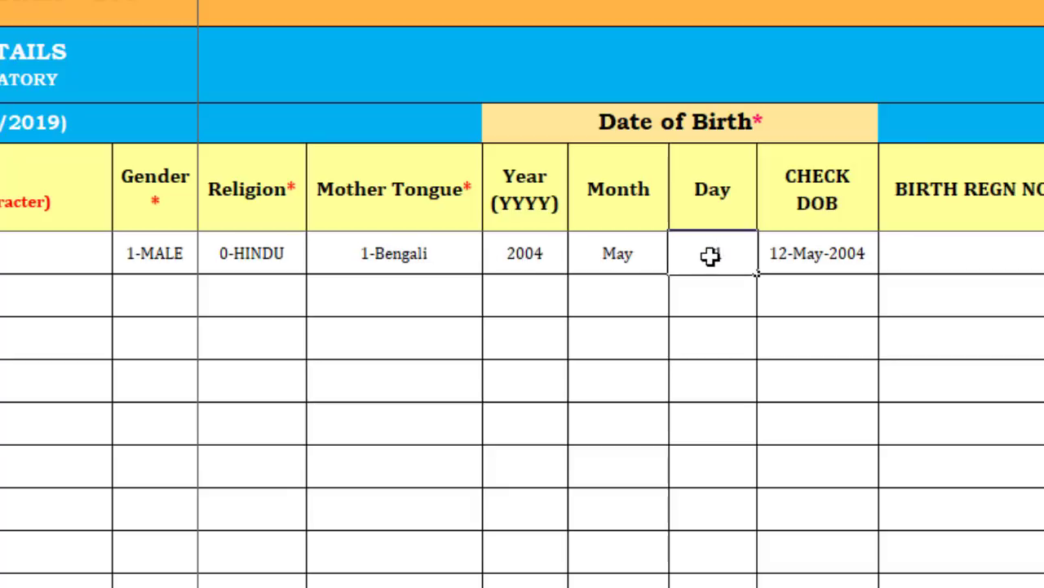
pyautogui.write('01')
pyautogui.hotkey('ctrl', 'Return')
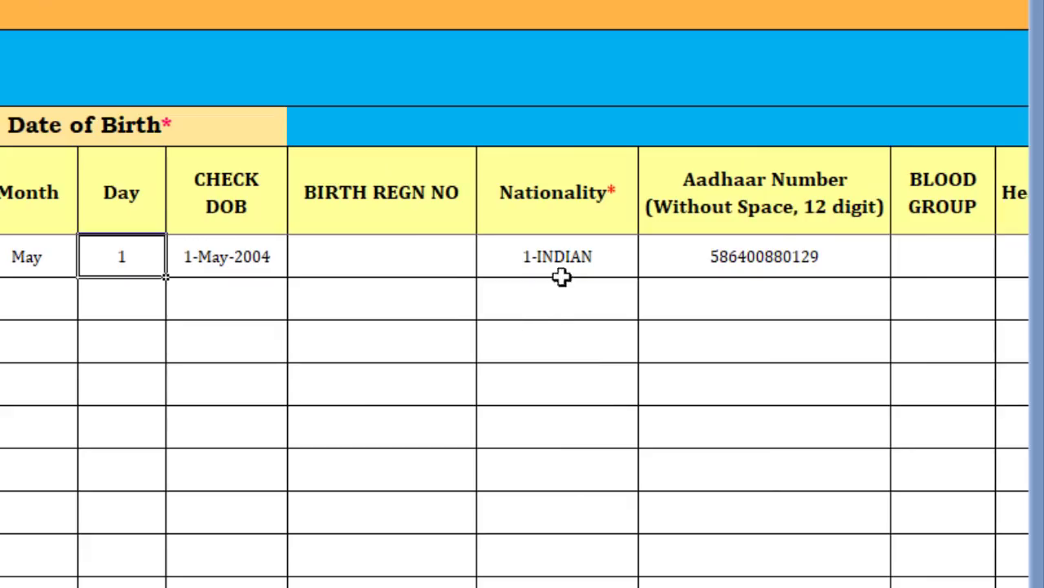
pyautogui.click(770, 249)
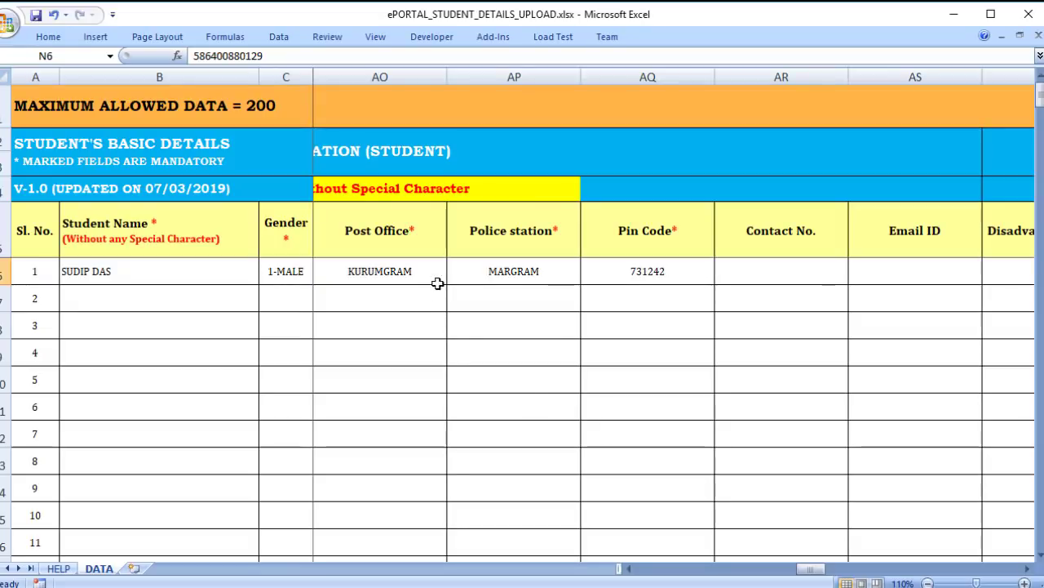
# - Review the sample row's columns and save the workbook with the 1-May-2004 birth date
pyautogui.moveTo(811, 569); pyautogui.dragTo(971, 580)
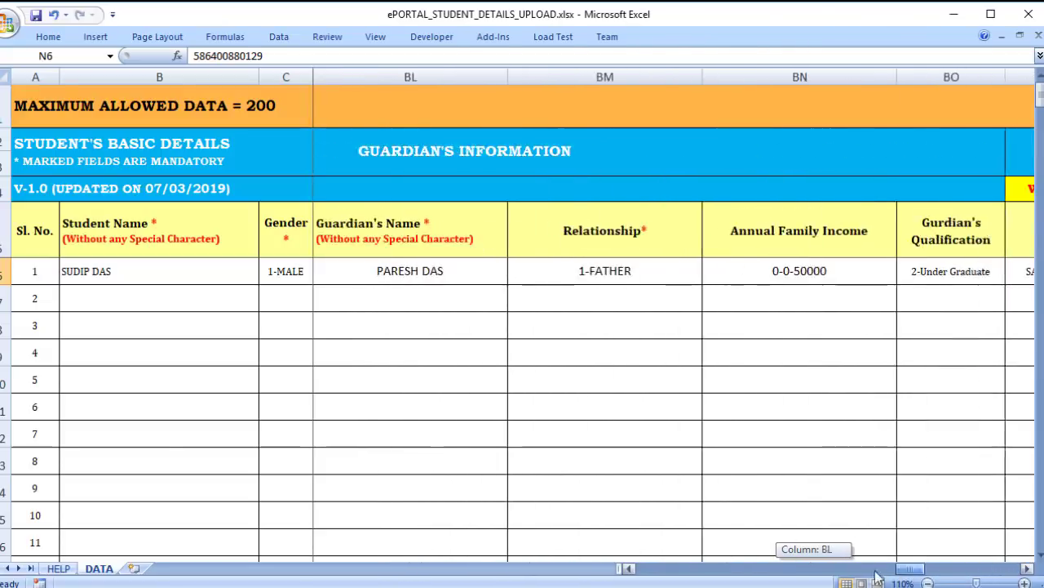
pyautogui.moveTo(974, 580); pyautogui.dragTo(15, 29)
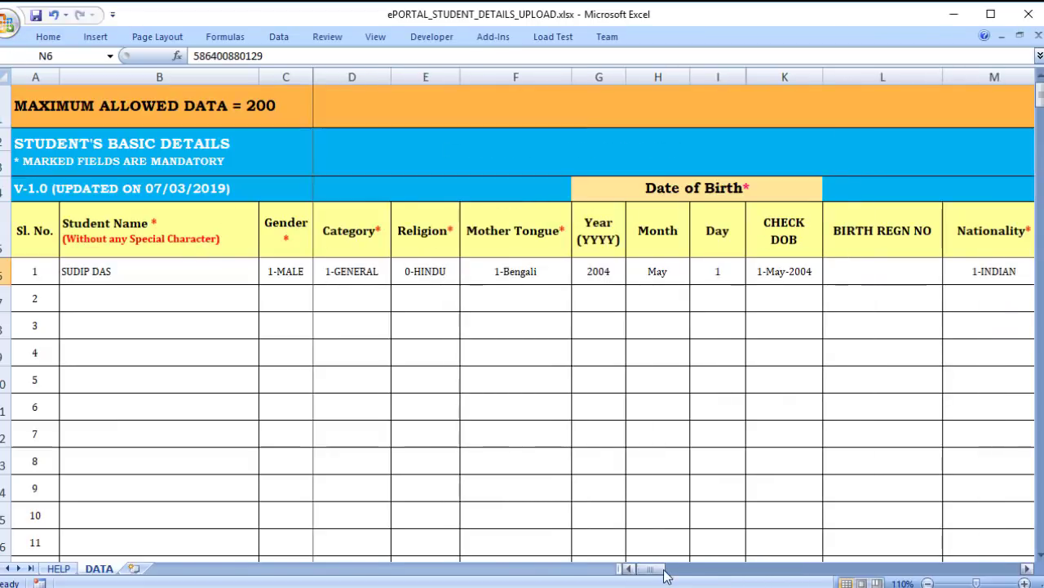
pyautogui.moveTo(640, 572); pyautogui.dragTo(633, 575)
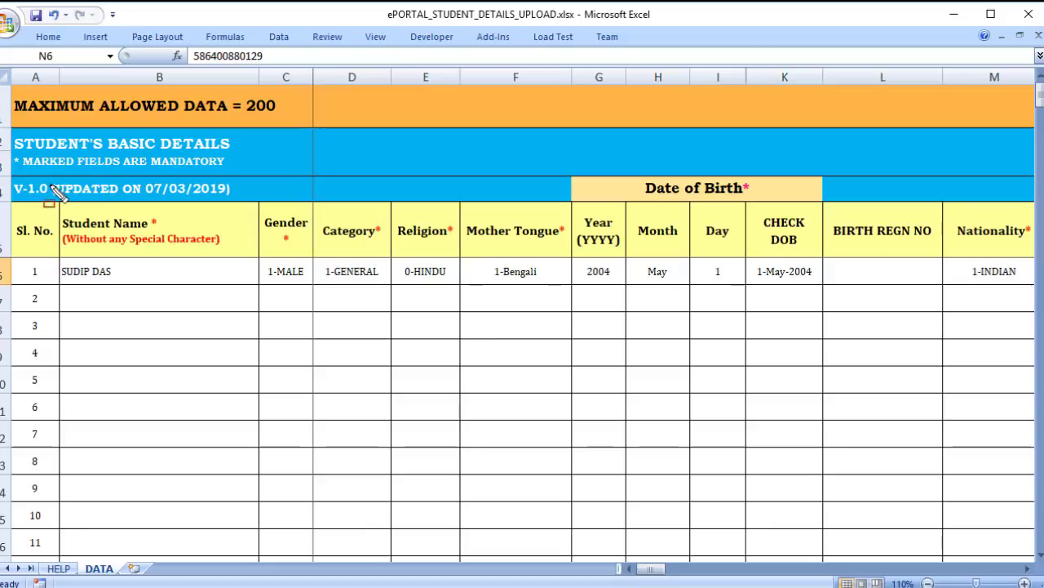
pyautogui.moveTo(49, 177); pyautogui.dragTo(243, 201)
pyautogui.moveTo(45, 179); pyautogui.dragTo(241, 197)
pyautogui.hotkey('ctrl', 's')
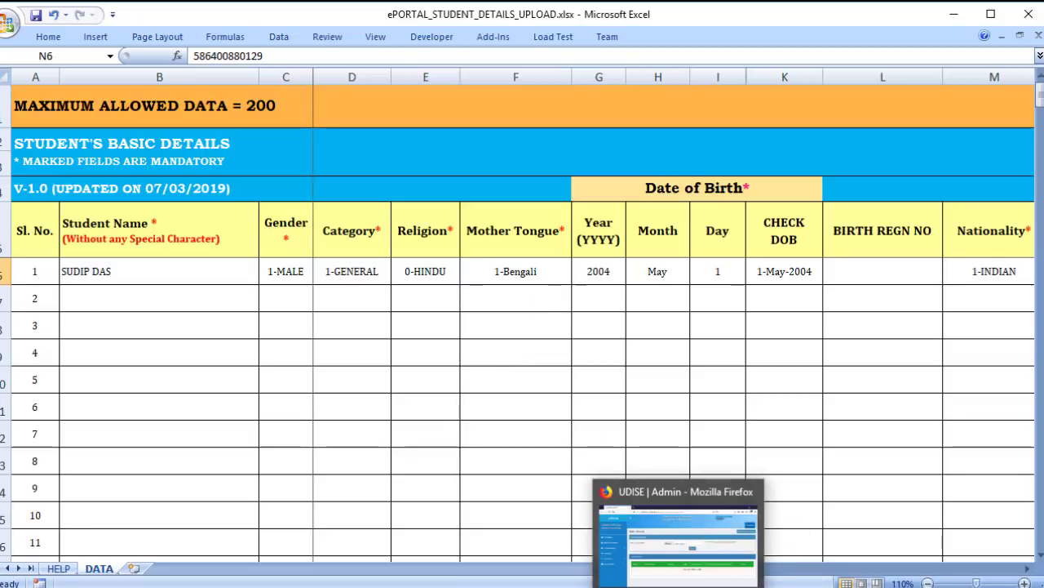
# - Upload the ePORTAL_STUDENT_DETAILS_UPLOAD.xlsx workbook on the Bulk Upload page
pyautogui.click(677, 530)
pyautogui.click(473, 263)
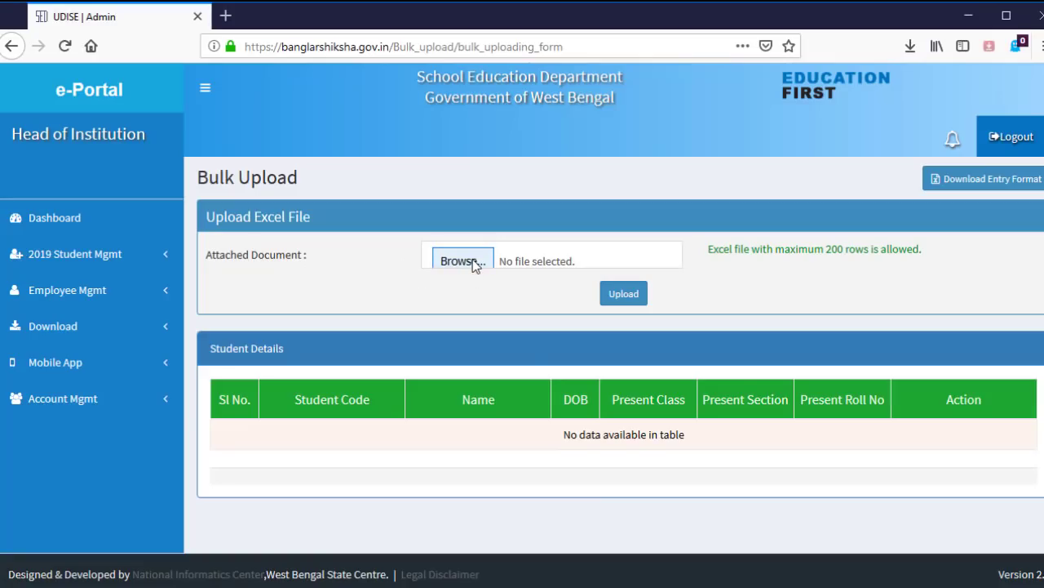
pyautogui.click(171, 157)
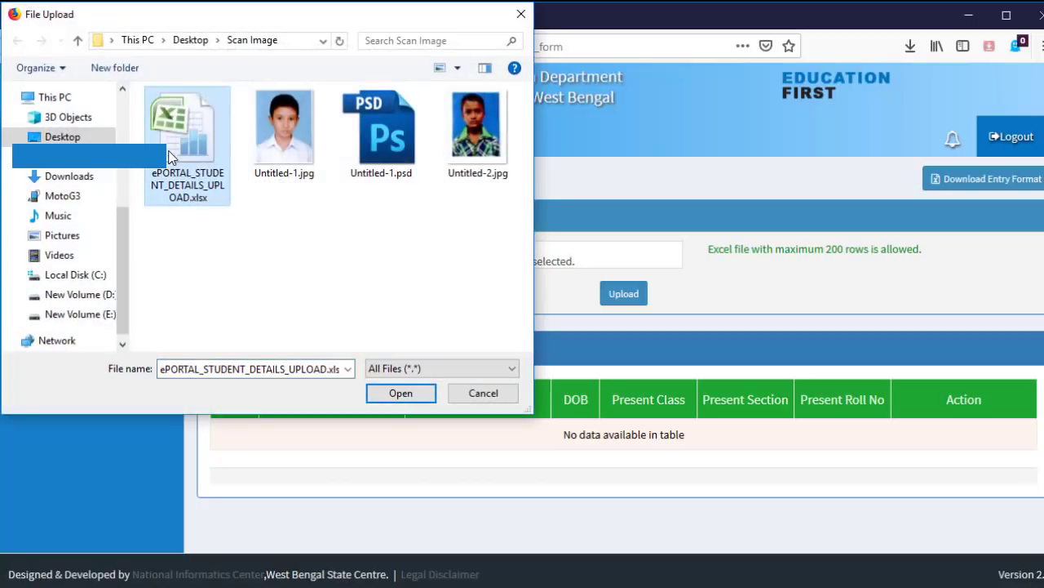
pyautogui.click(397, 394)
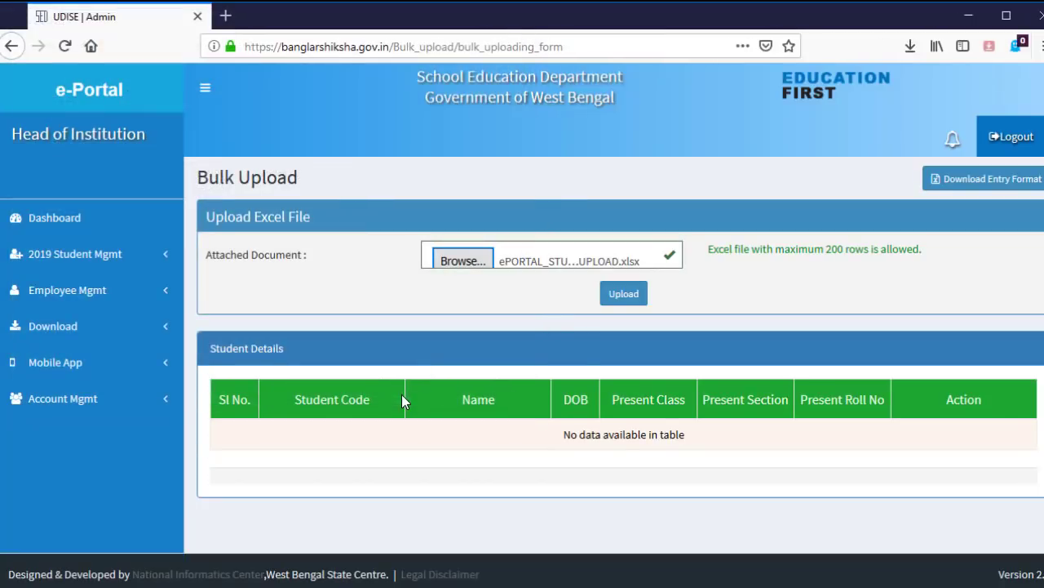
pyautogui.click(623, 294)
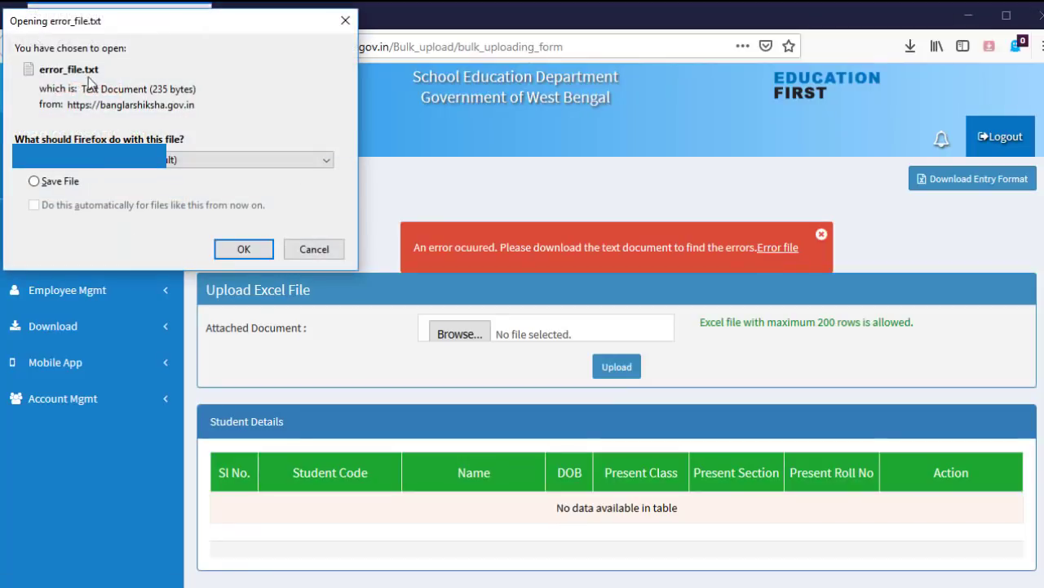
# - Read the error file noting the 10-character BPL limit and Free Hostel issue, then close it
pyautogui.click(237, 250)
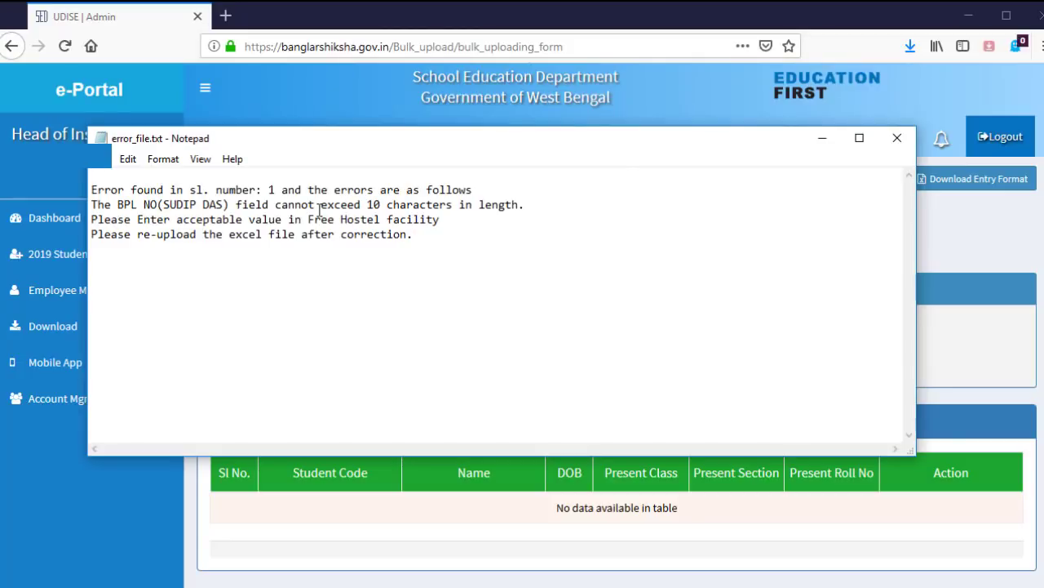
pyautogui.moveTo(326, 204); pyautogui.dragTo(455, 207)
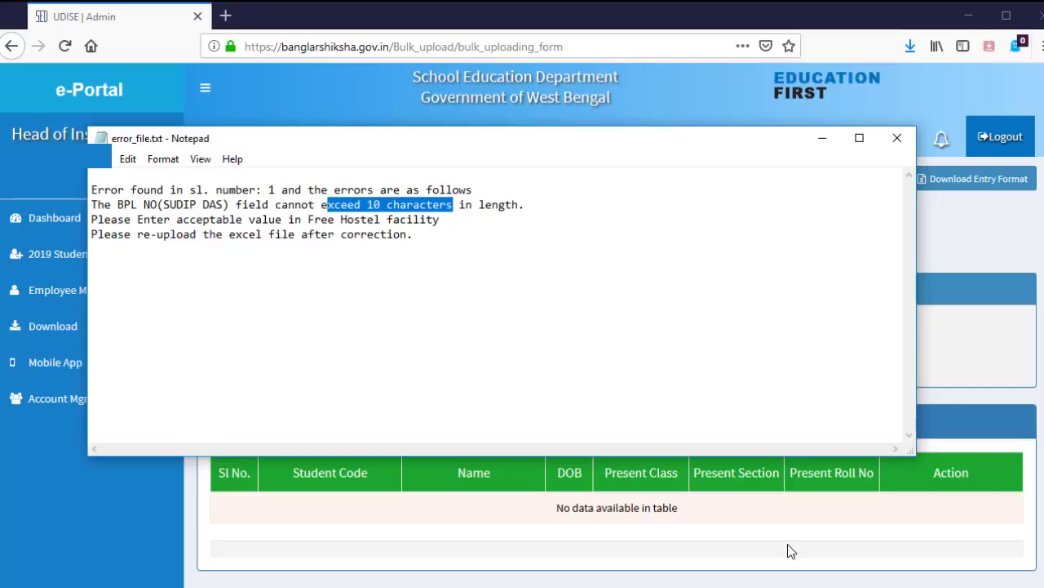
pyautogui.click(476, 245)
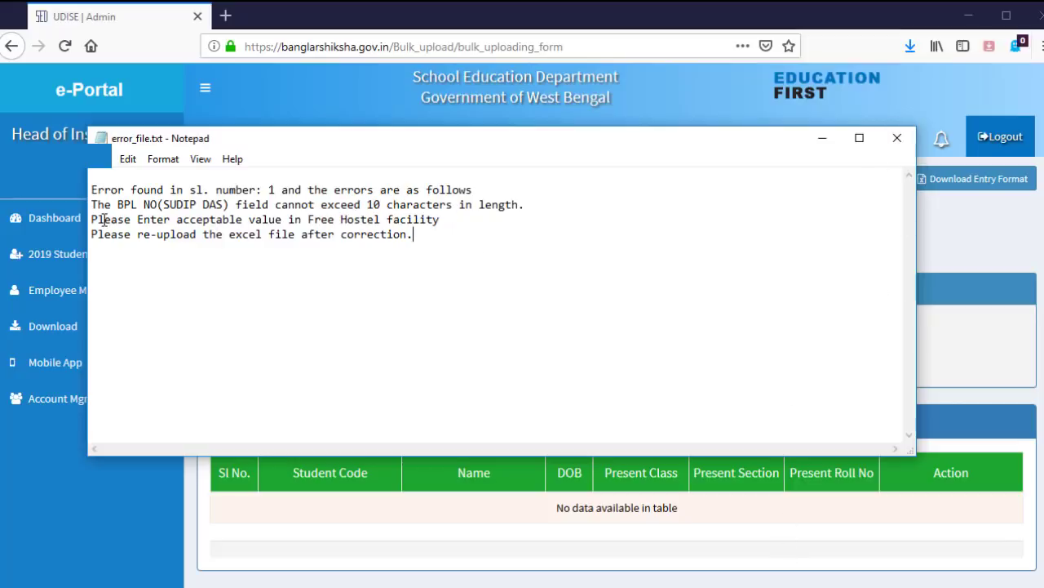
pyautogui.moveTo(304, 219); pyautogui.dragTo(457, 221)
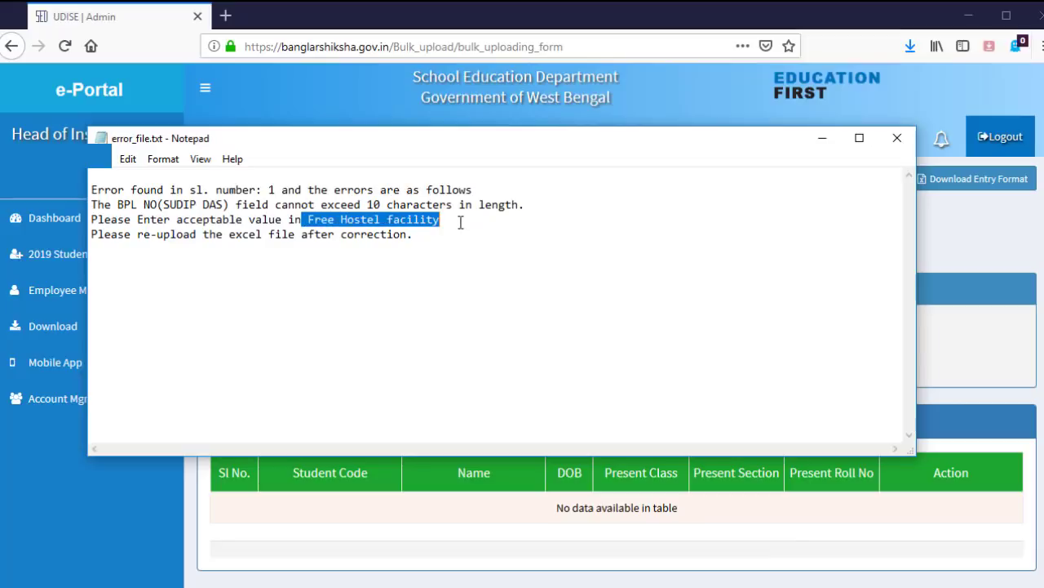
pyautogui.click(456, 222)
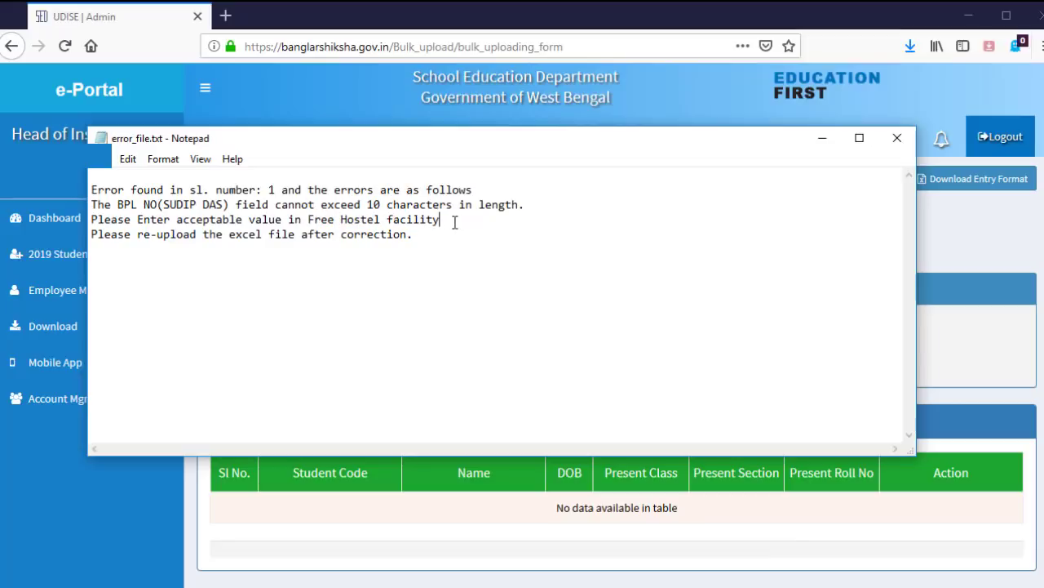
pyautogui.moveTo(137, 234); pyautogui.dragTo(351, 235)
pyautogui.moveTo(88, 231); pyautogui.dragTo(118, 231)
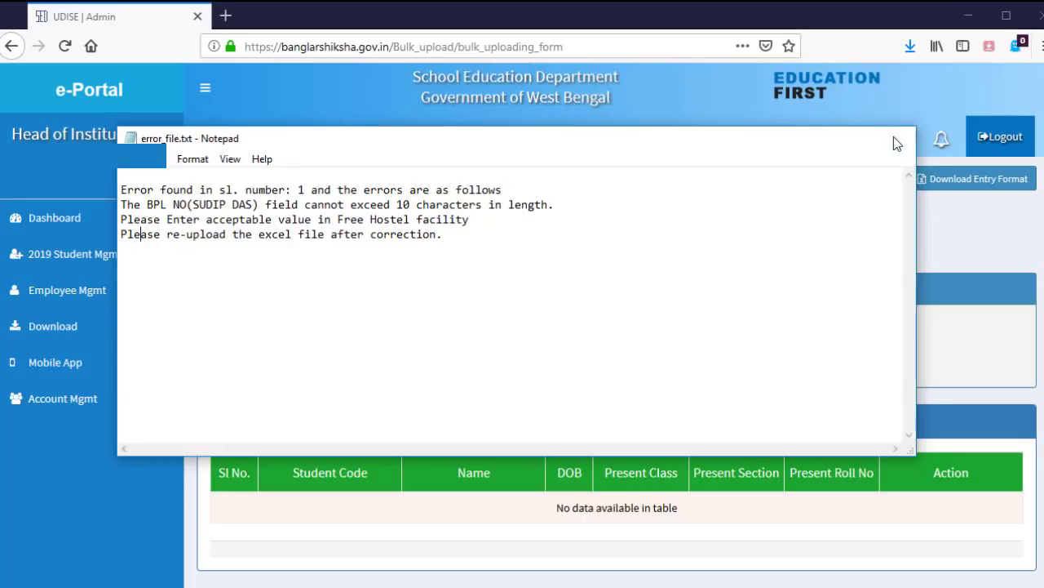
pyautogui.click(896, 137)
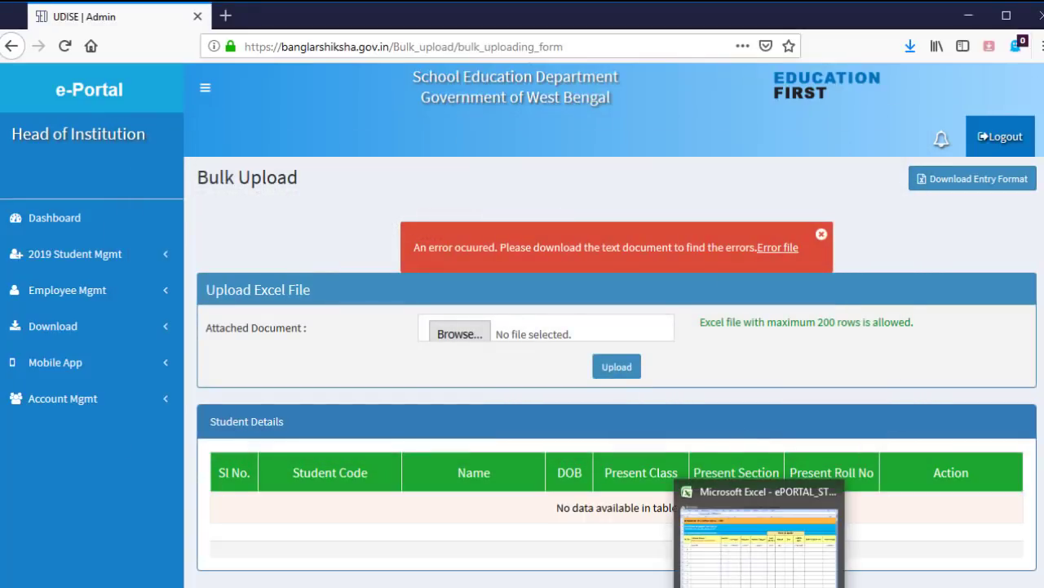
# - Shorten the BPL No value in cell CA6 and save the workbook
pyautogui.click(780, 571)
pyautogui.click(532, 268)
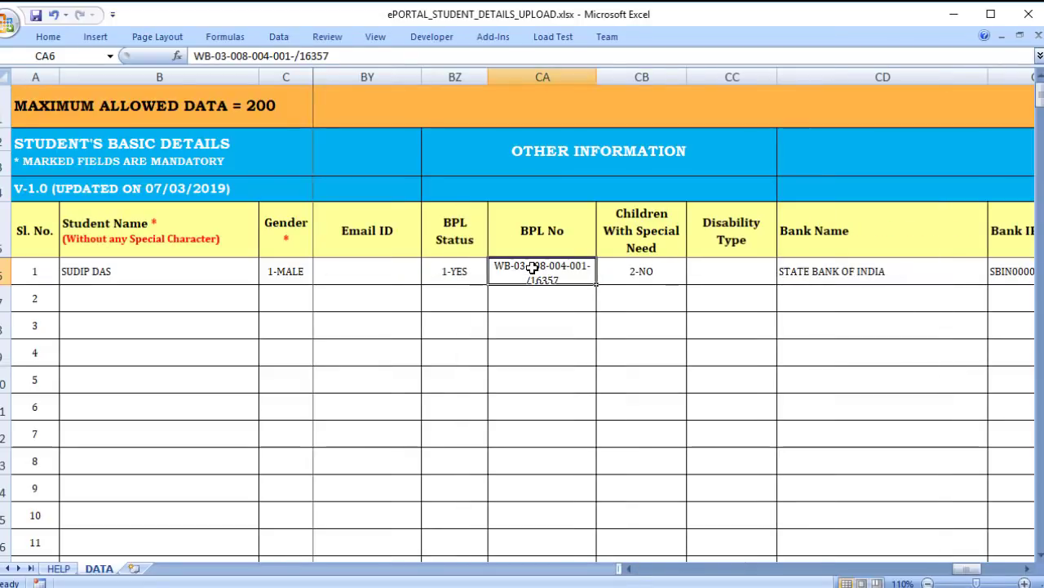
pyautogui.doubleClick(533, 267)
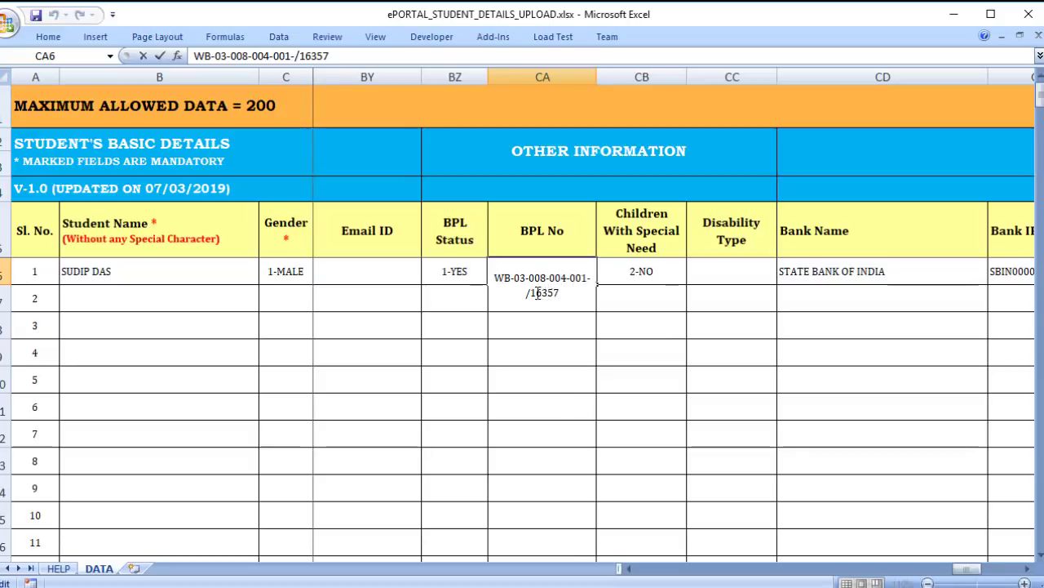
pyautogui.hotkey('ctrl', 's')
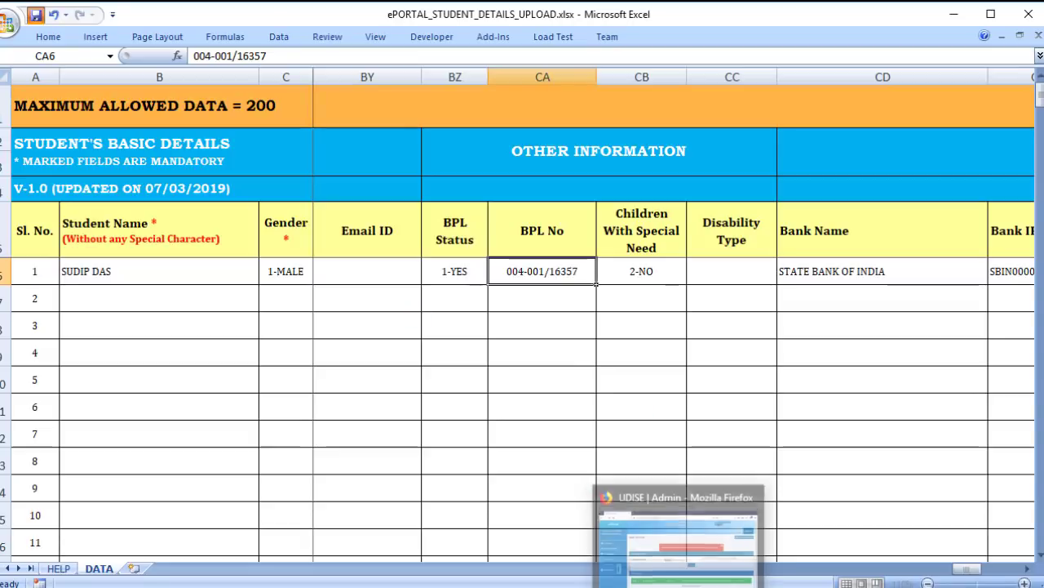
# - Re-upload the corrected workbook so Student Details lists the CLASS V, section B, roll 55 student
pyautogui.click(681, 526)
pyautogui.click(459, 333)
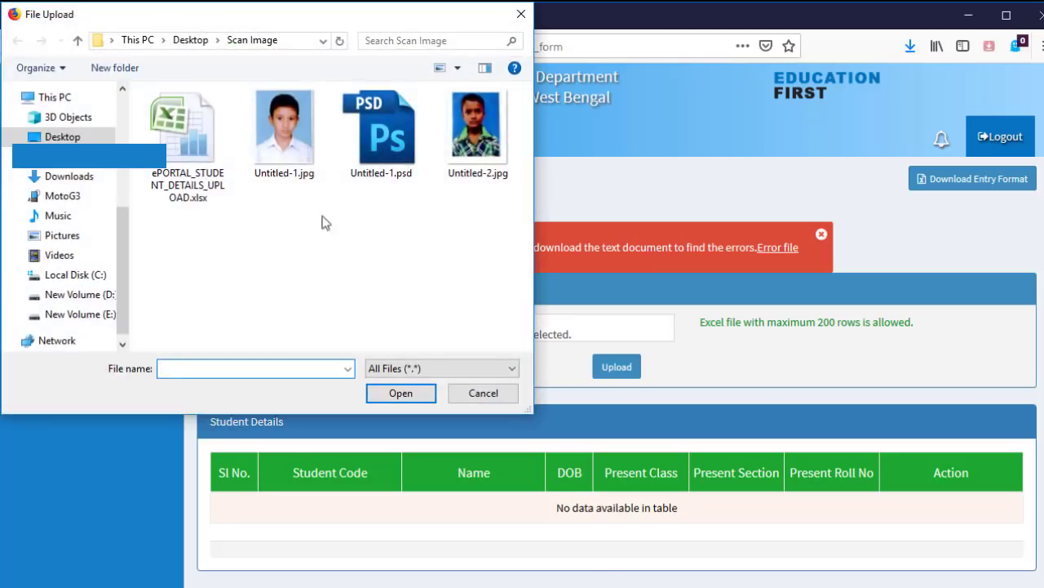
pyautogui.click(200, 135)
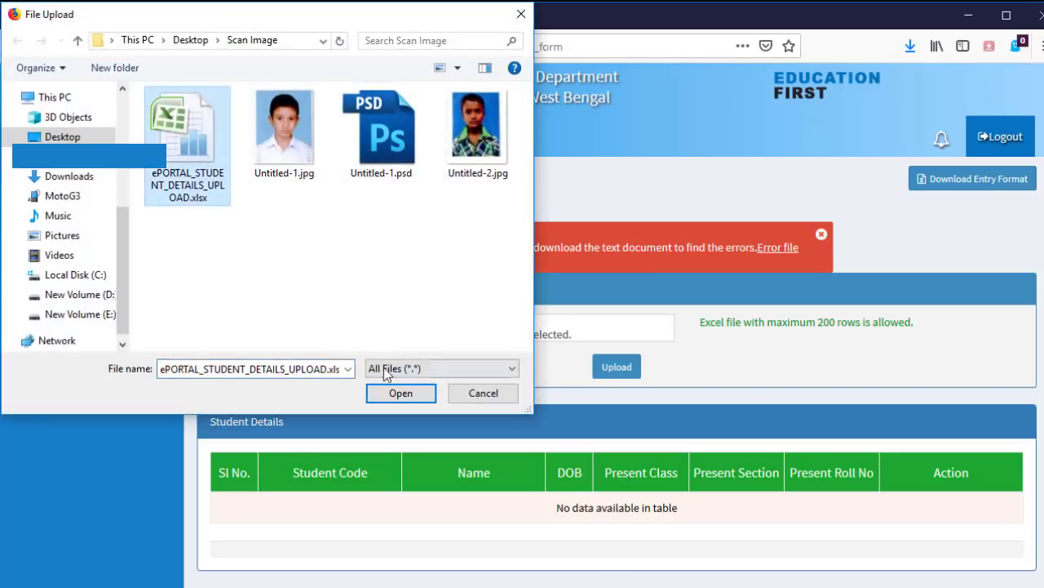
pyautogui.click(402, 395)
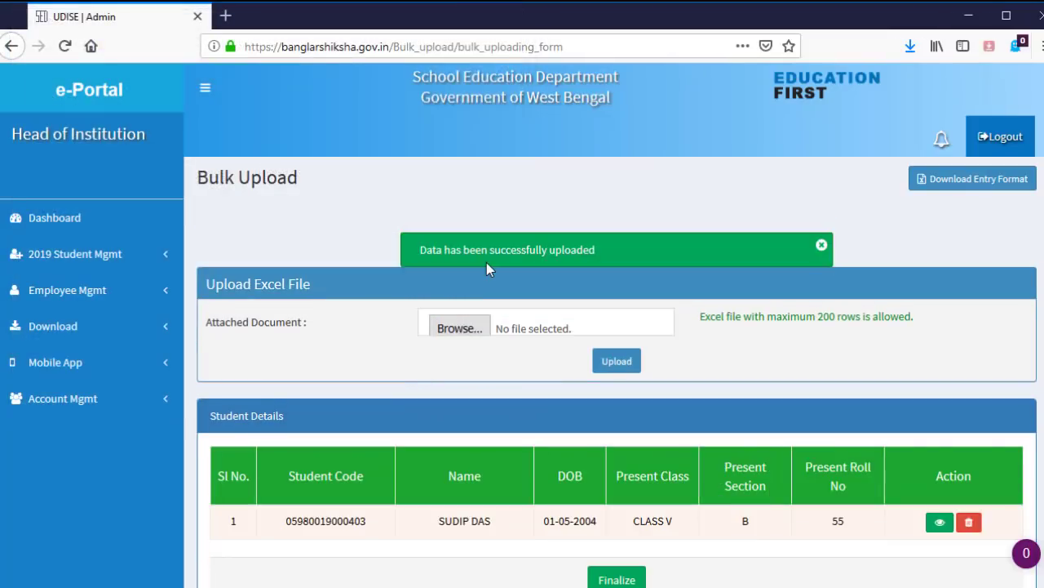
pyautogui.moveTo(410, 232); pyautogui.dragTo(613, 266)
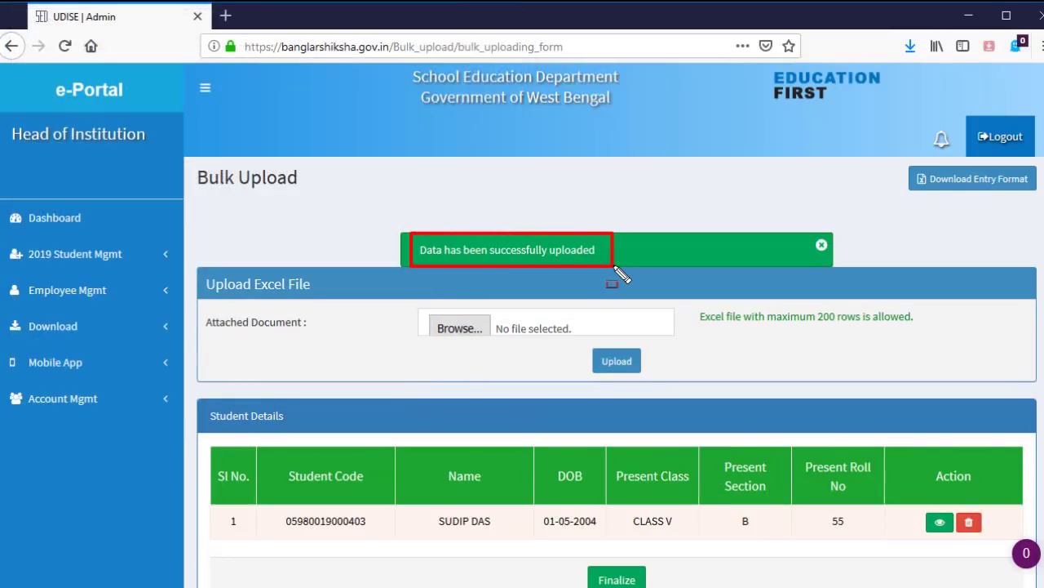
pyautogui.hotkey('ctrl', 'z')
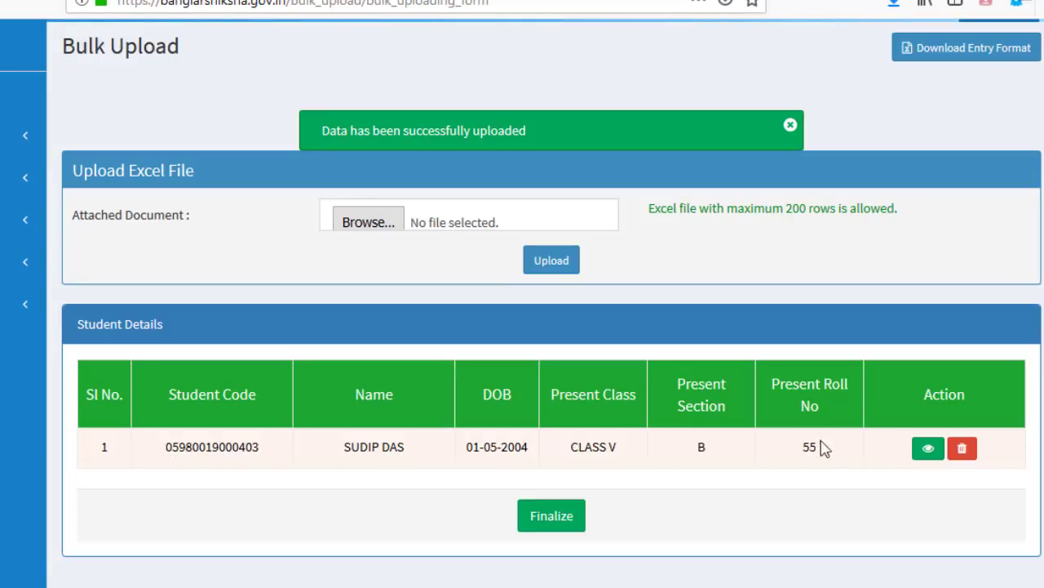
# - Review the uploaded CLASS V, Section B, roll 55 student's full details, then return to Bulk Upload
pyautogui.click(931, 450)
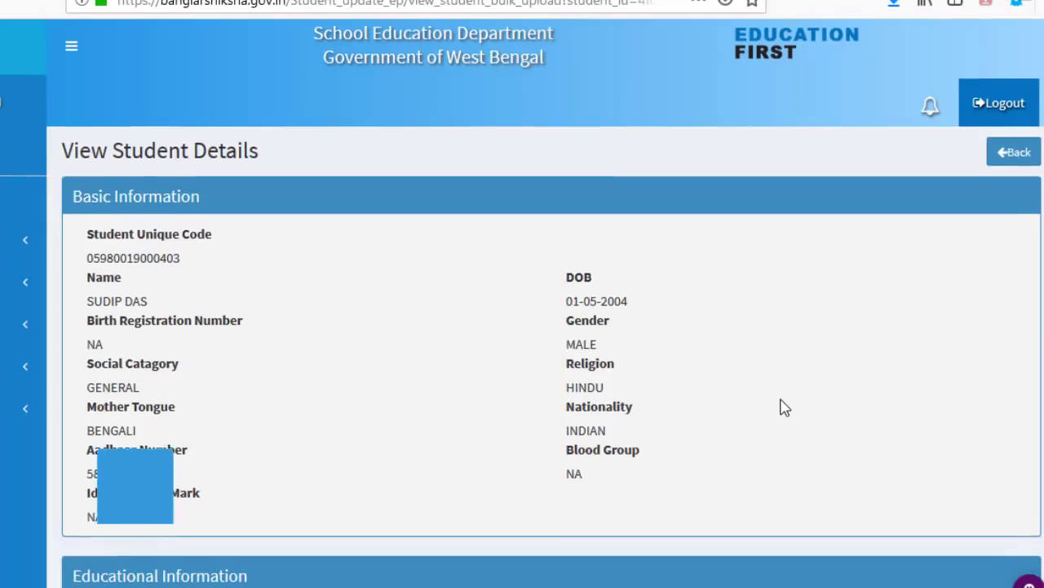
pyautogui.scroll(-5, 783, 407)
pyautogui.scroll(-5, 783, 406)
pyautogui.scroll(-5, 783, 406)
pyautogui.scroll(-5, 783, 407)
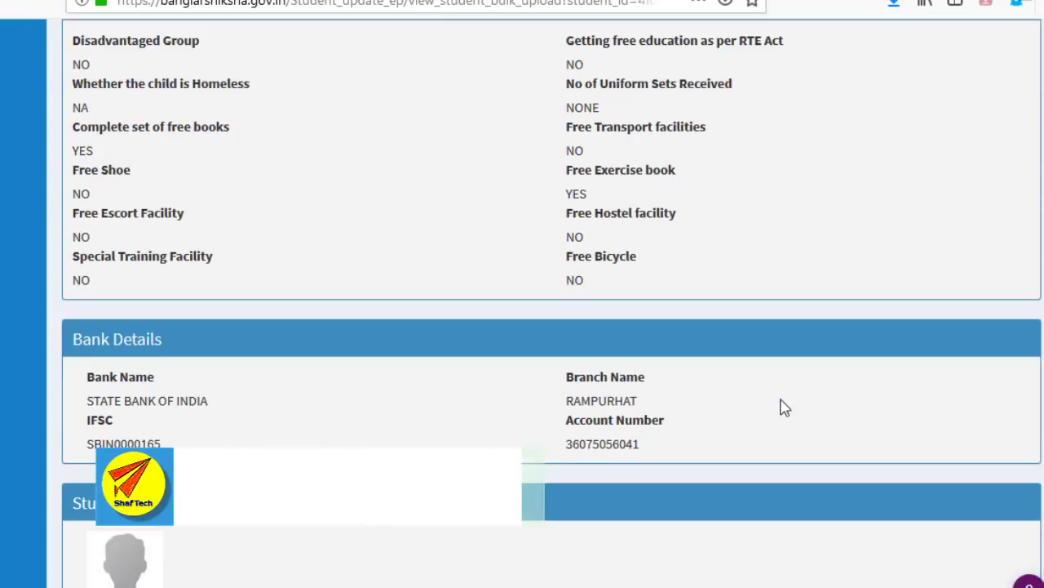
pyautogui.scroll(-1, 783, 406)
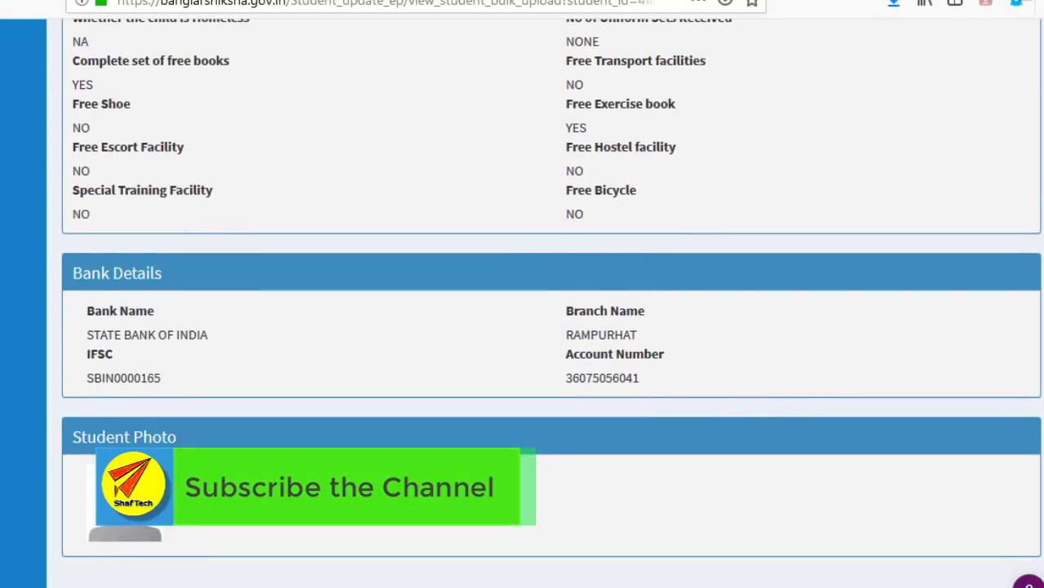
pyautogui.scroll(5, 545, 367)
pyautogui.scroll(5, 545, 367)
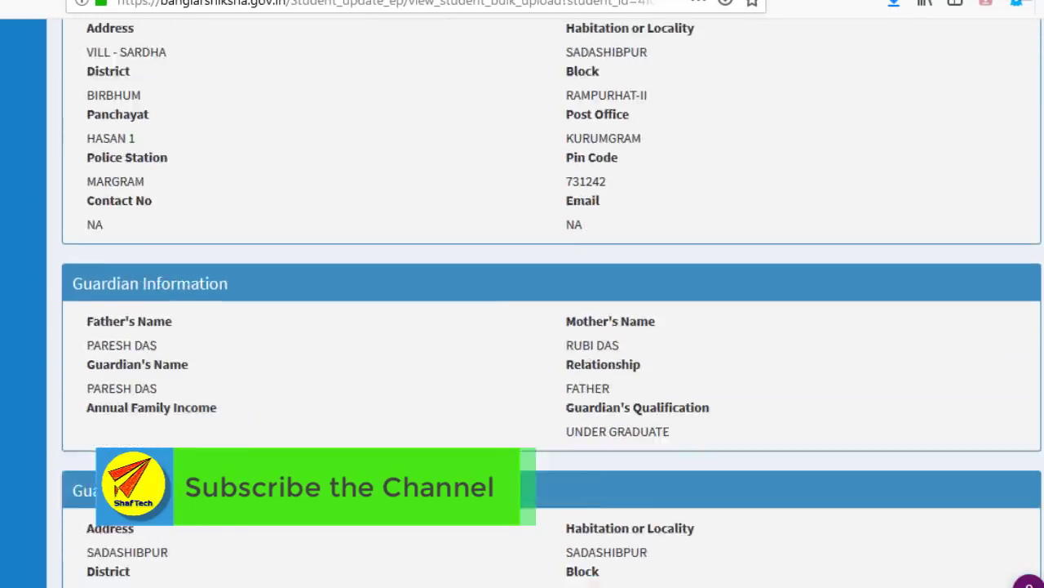
pyautogui.scroll(5, 544, 367)
pyautogui.scroll(5, 544, 367)
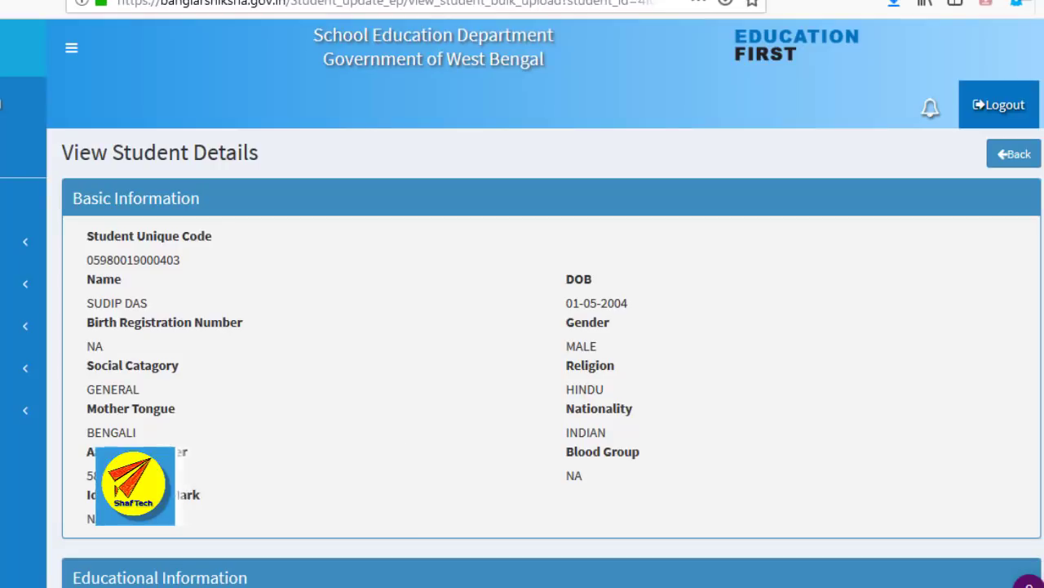
pyautogui.click(1015, 153)
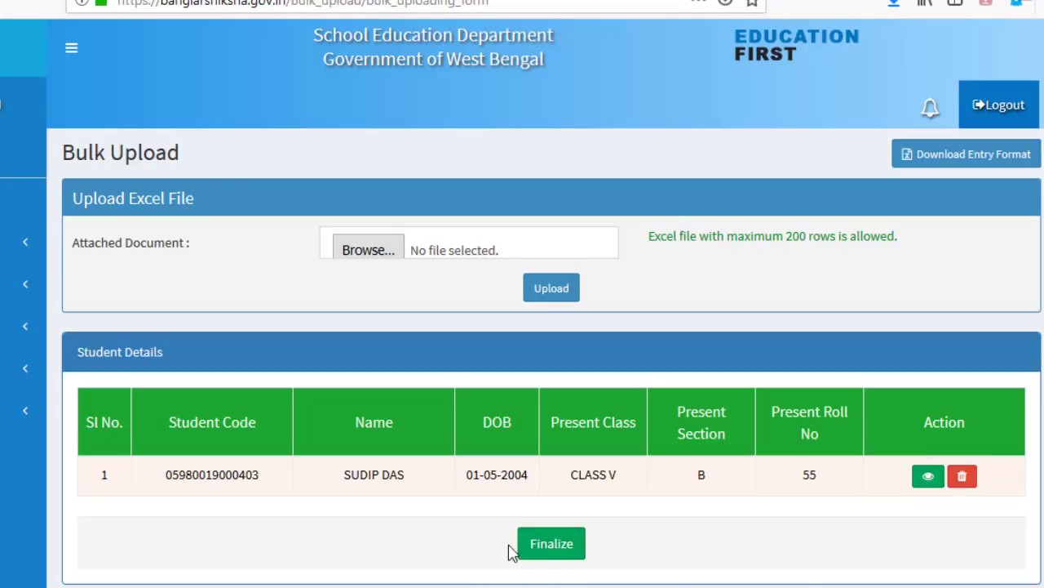
# - Finalize the uploaded student record and confirm, bringing dashboard enrolment to 2
pyautogui.click(560, 553)
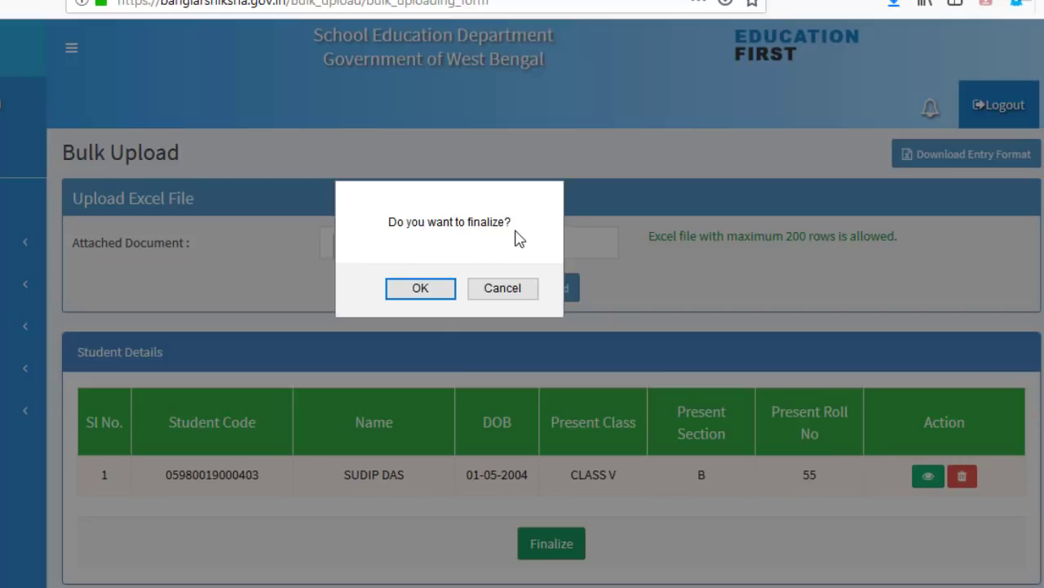
pyautogui.click(421, 290)
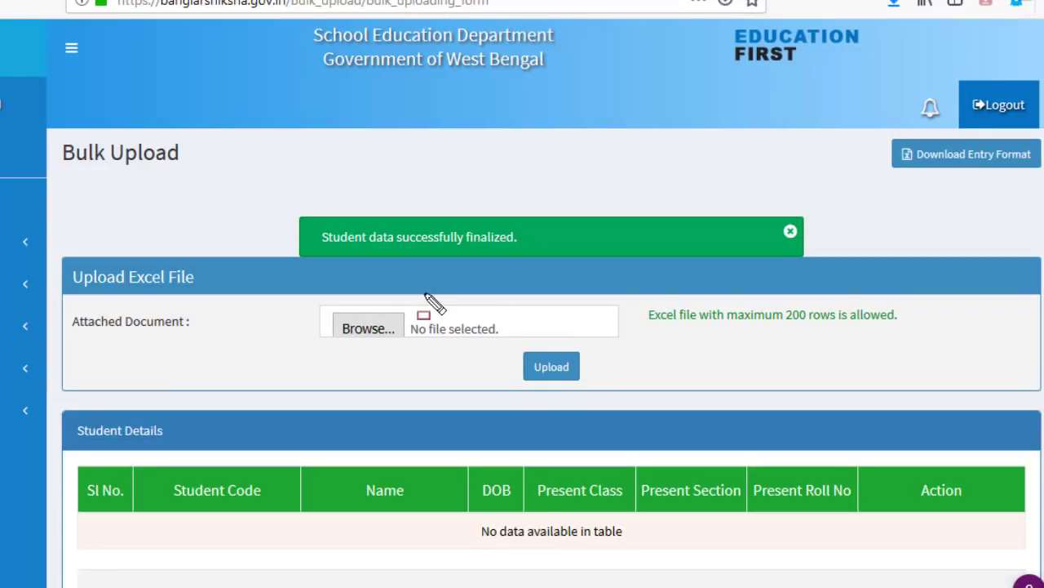
pyautogui.moveTo(307, 211); pyautogui.dragTo(564, 257)
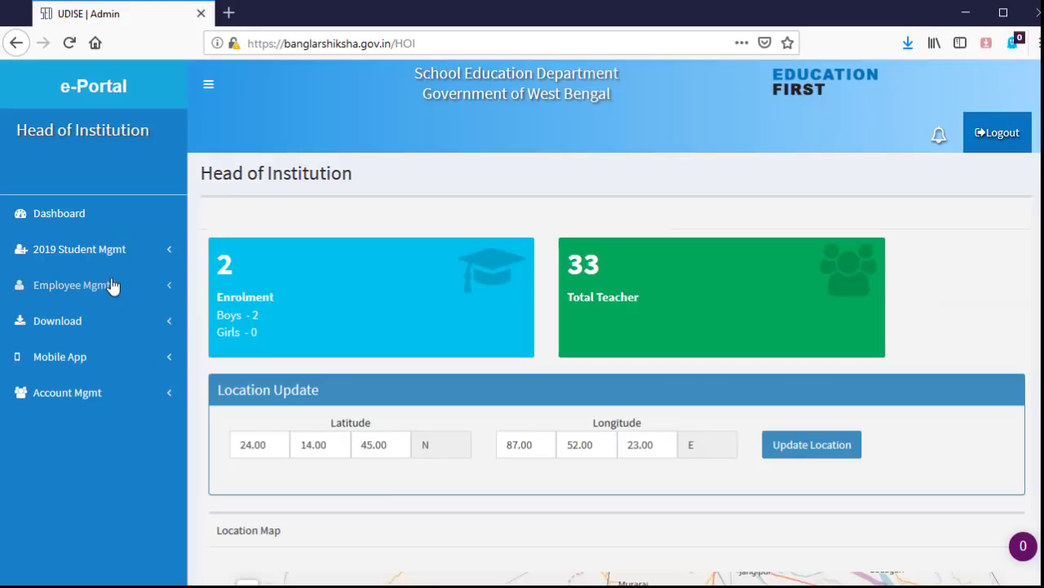
# - Open Student Image Uploading Status under 2019 Student Mgmt to list both CLASS V students
pyautogui.click(107, 253)
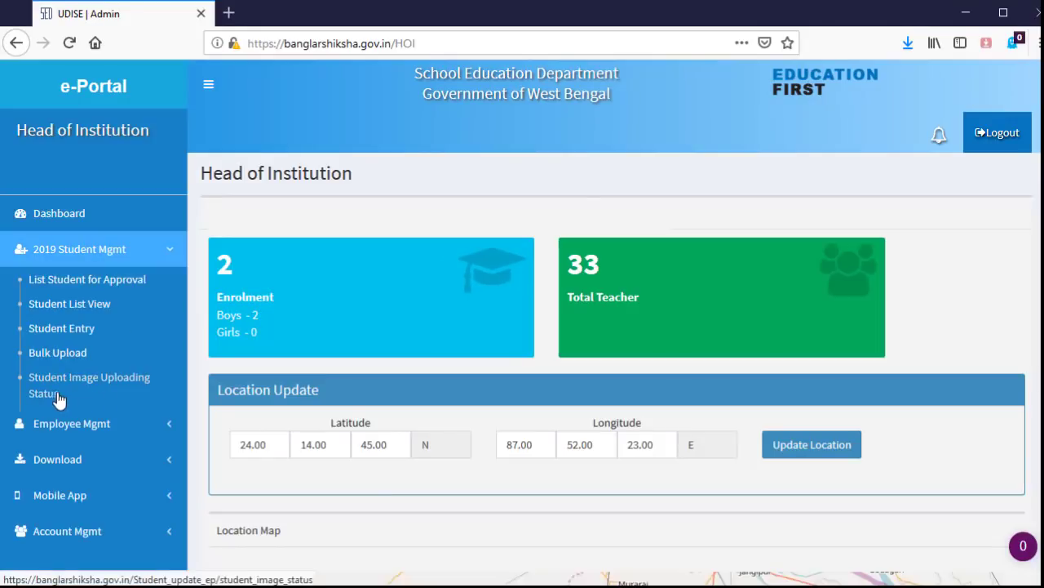
pyautogui.click(99, 386)
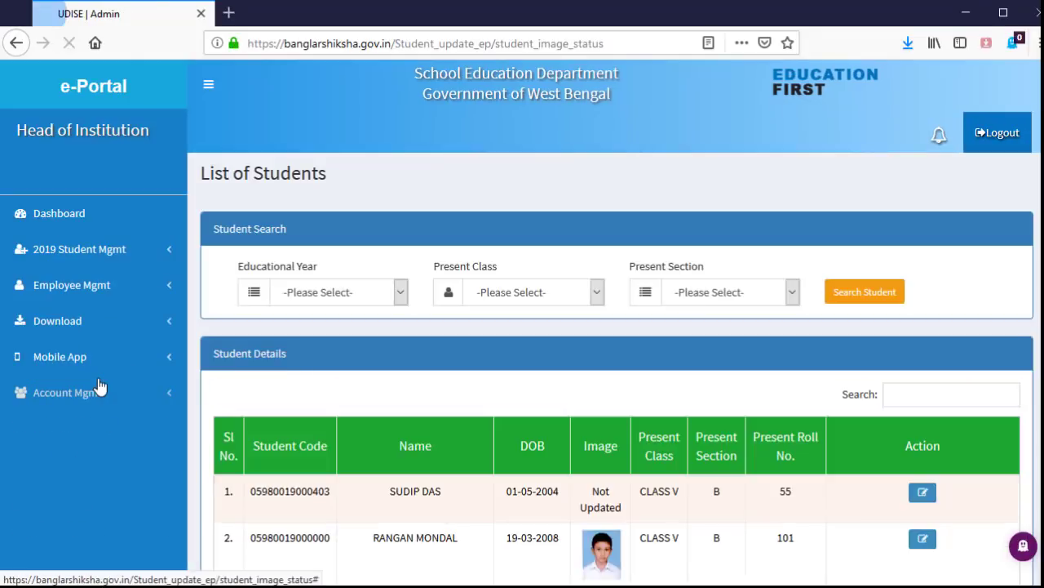
pyautogui.scroll(-3, 124, 387)
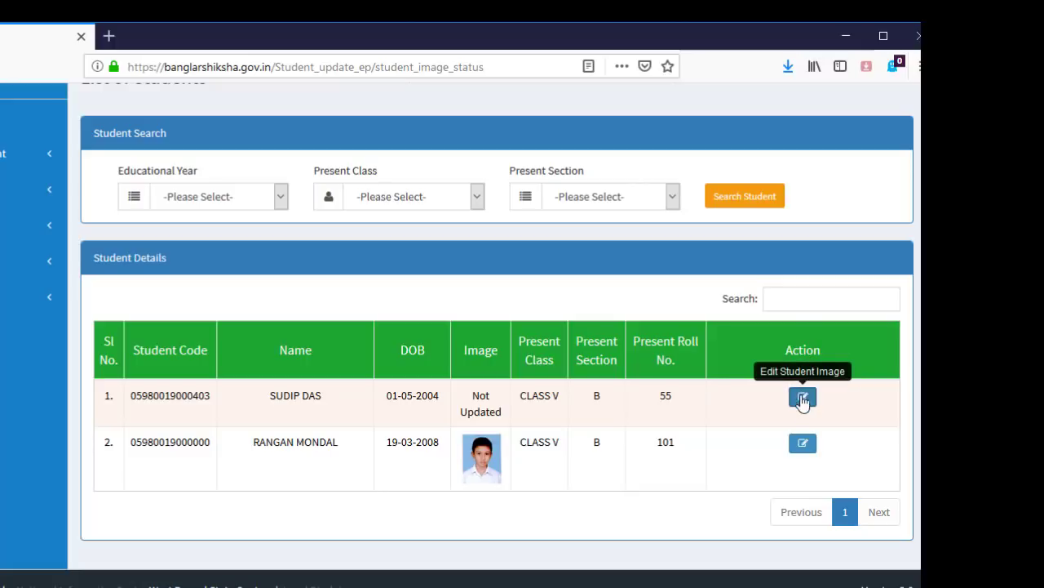
# - Upload Untitled-2.jpg as the first student's photo and save it with Update Image
pyautogui.click(802, 398)
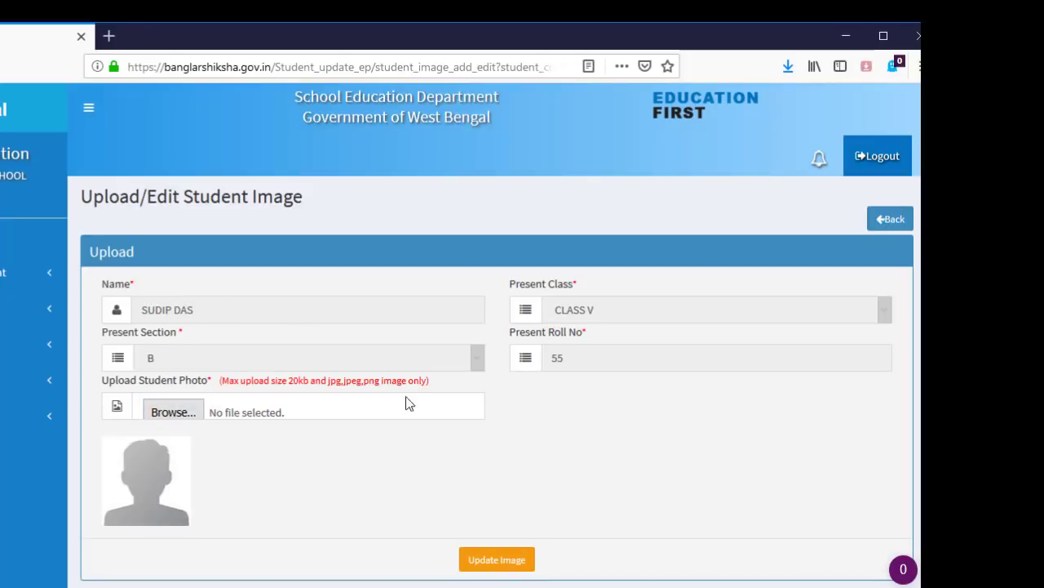
pyautogui.click(173, 411)
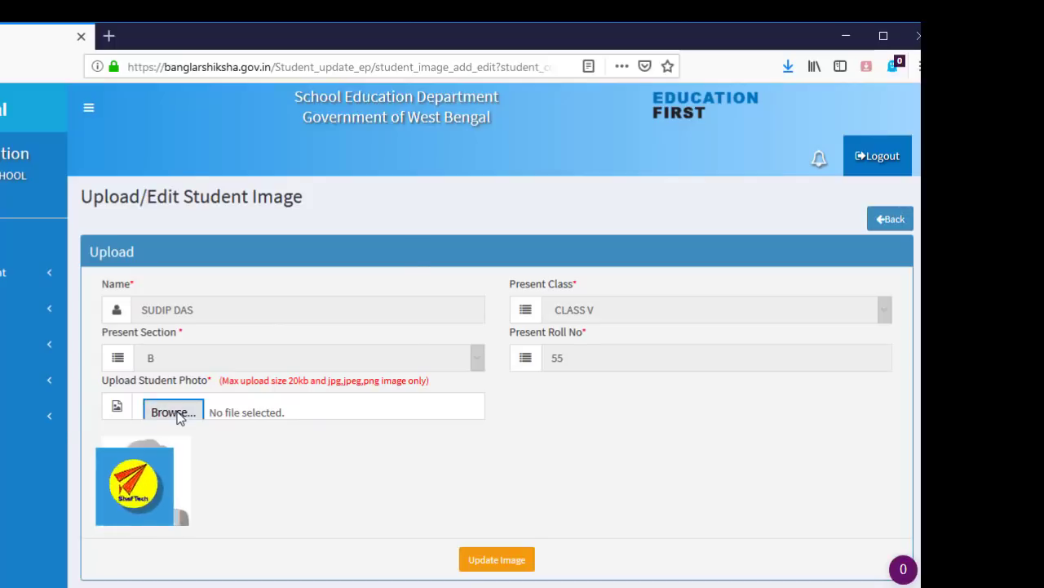
pyautogui.click(275, 171)
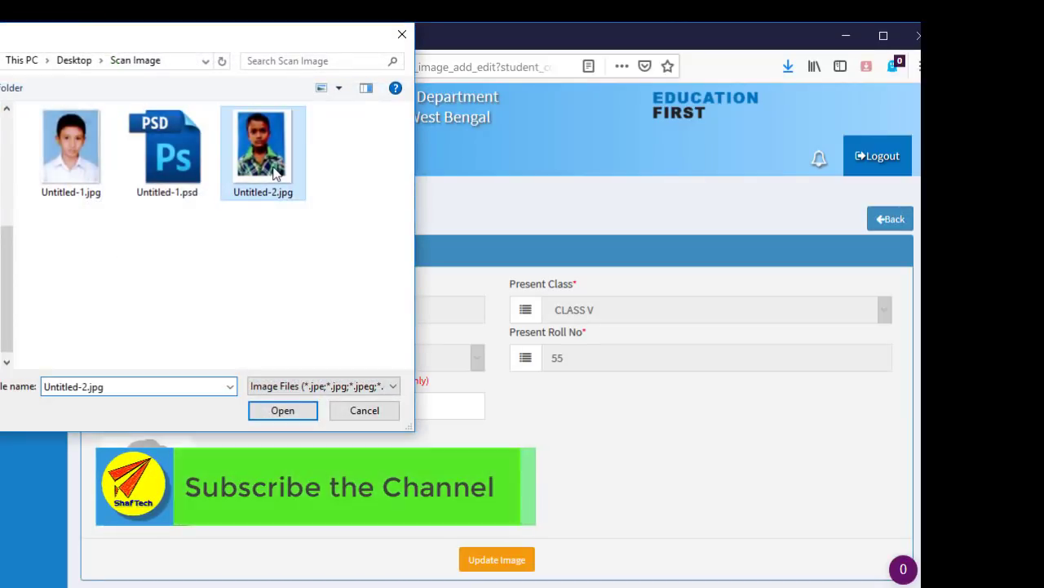
pyautogui.click(292, 414)
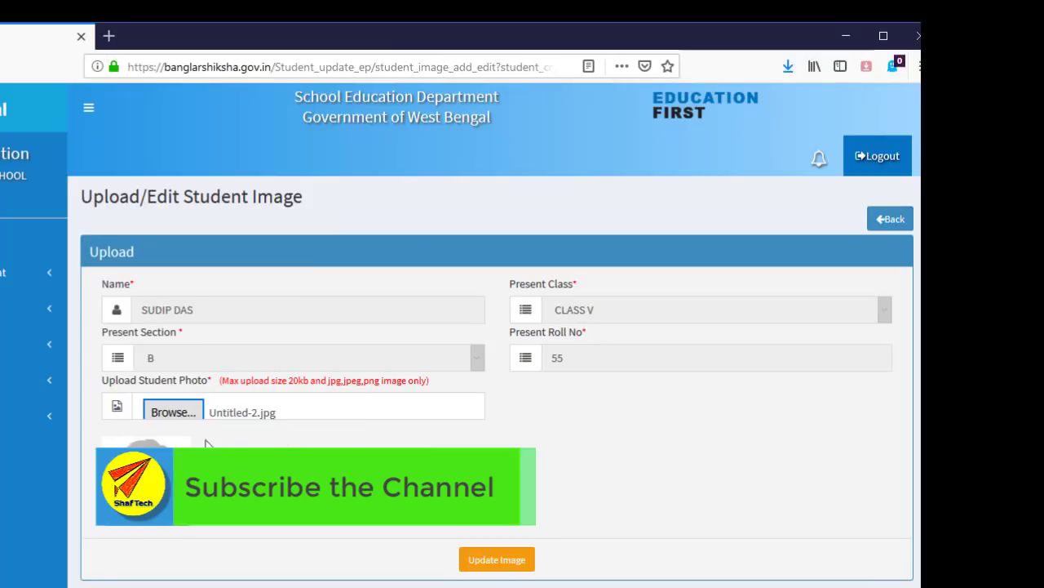
pyautogui.click(497, 567)
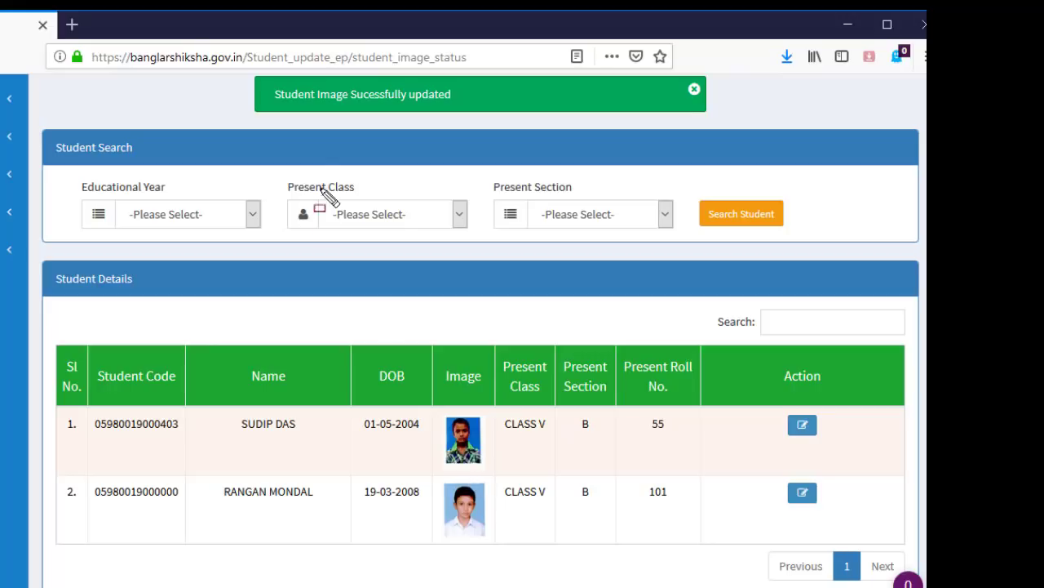
pyautogui.moveTo(254, 78)
pyautogui.mouseDown()
pyautogui.moveTo(361, 112)
pyautogui.moveTo(502, 108)
pyautogui.mouseUp()
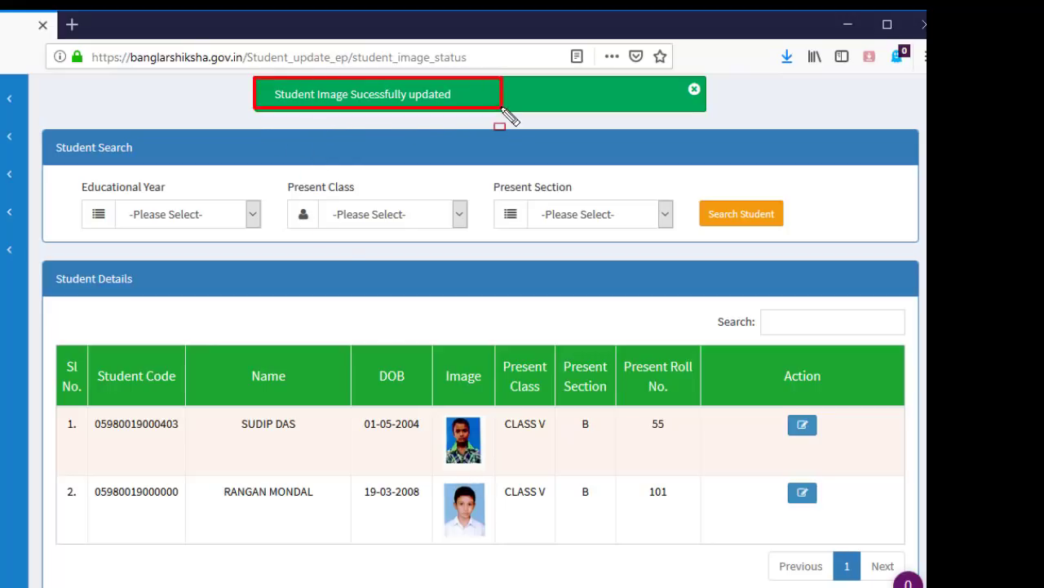
pyautogui.press('Escape')
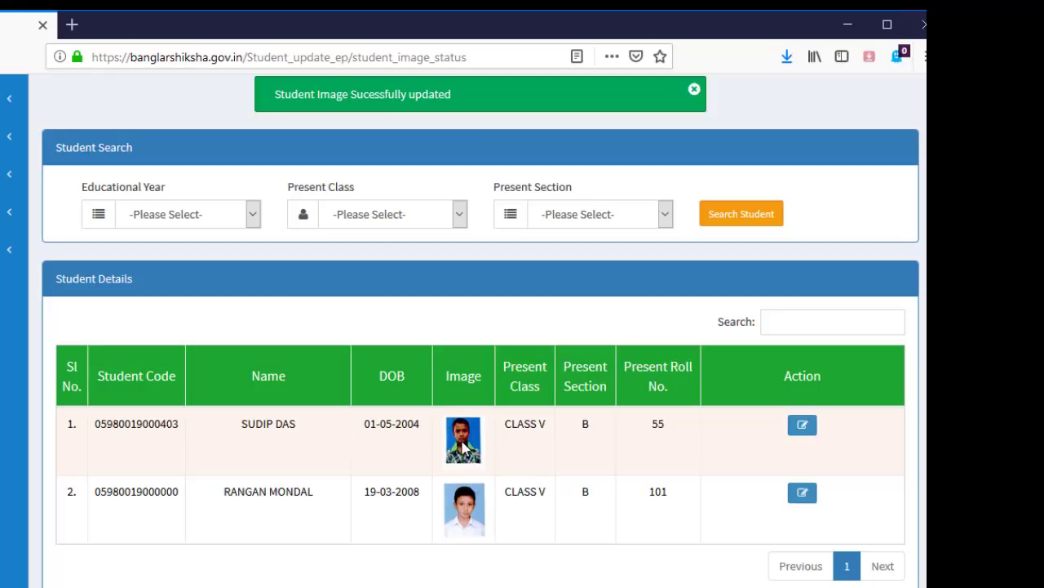
pyautogui.scroll(1, 296, 476)
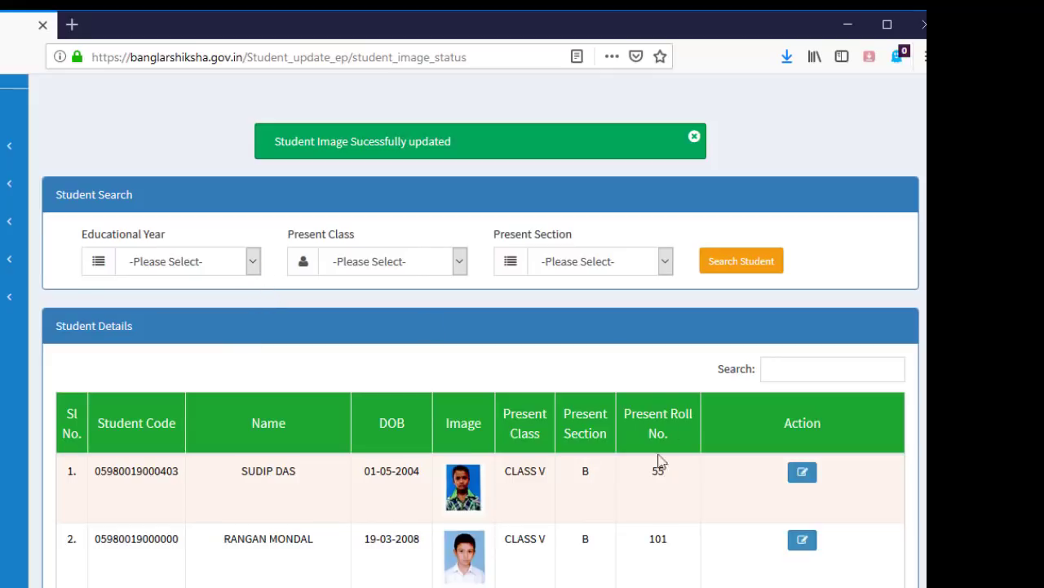
# - Search the student list for Educational Year 2019, CLASS V, Section A
pyautogui.click(256, 263)
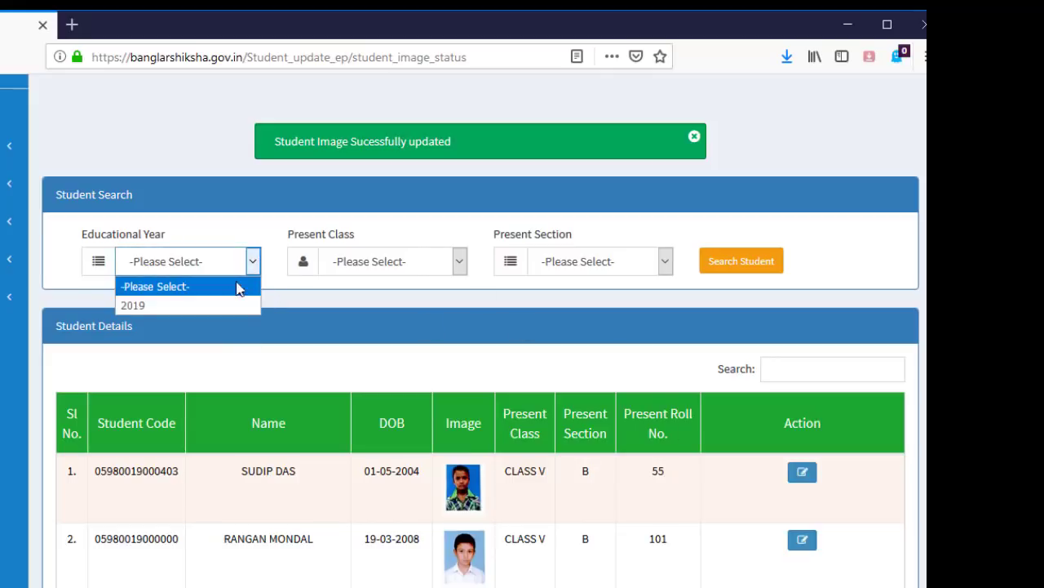
pyautogui.click(225, 303)
pyautogui.click(444, 268)
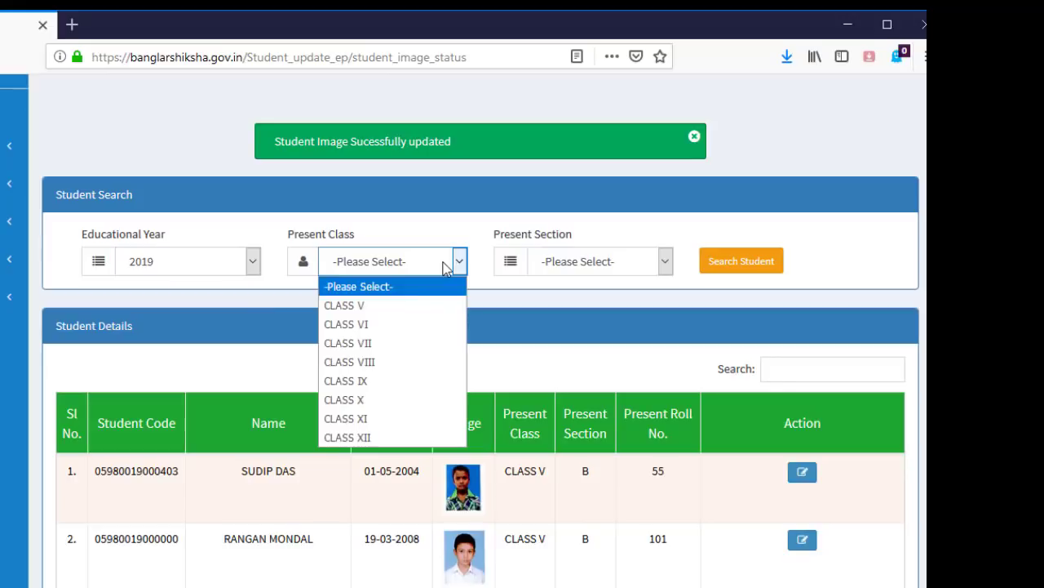
pyautogui.click(369, 307)
pyautogui.click(665, 263)
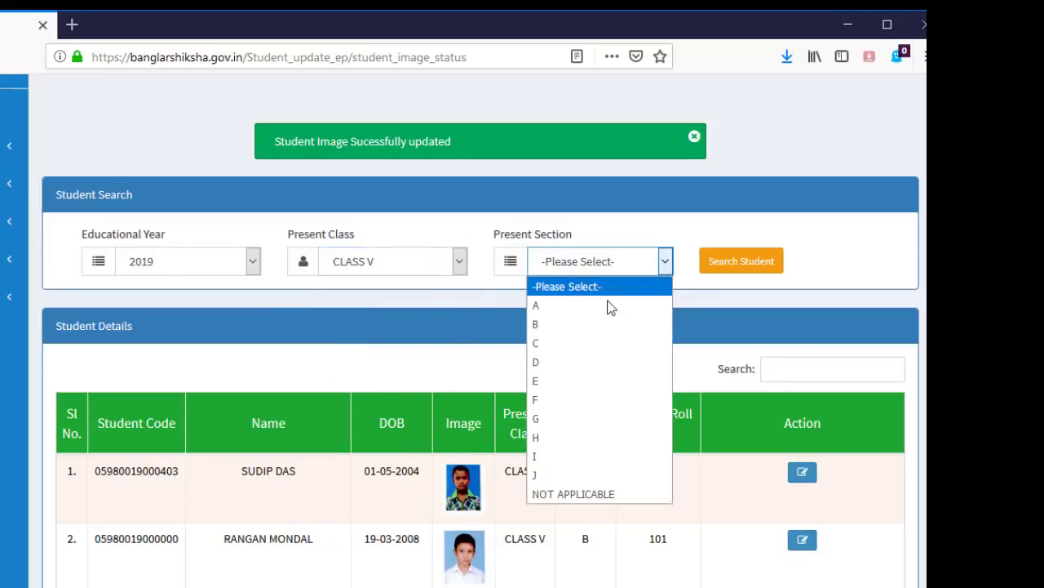
pyautogui.click(603, 309)
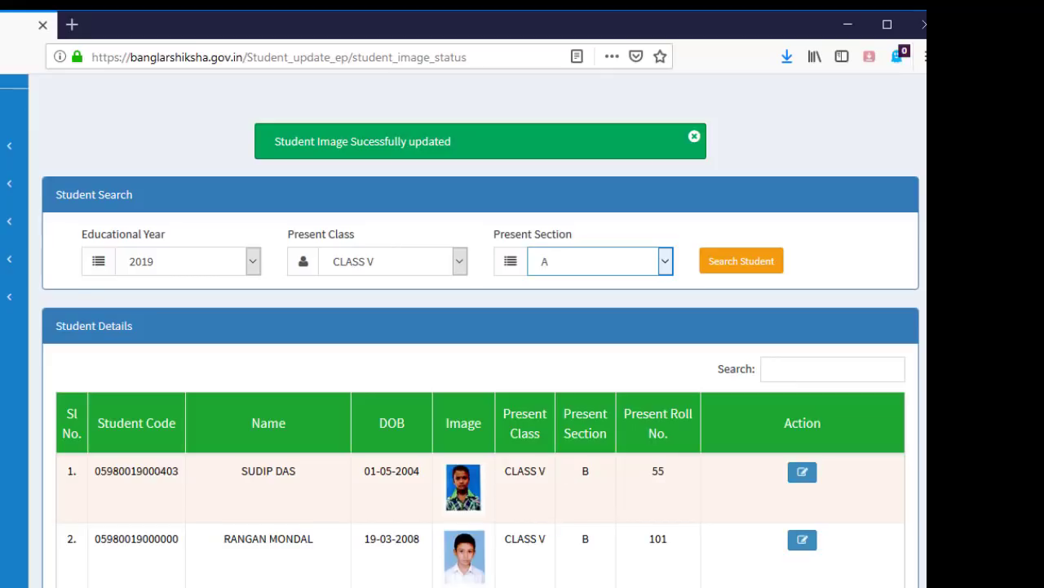
pyautogui.click(743, 263)
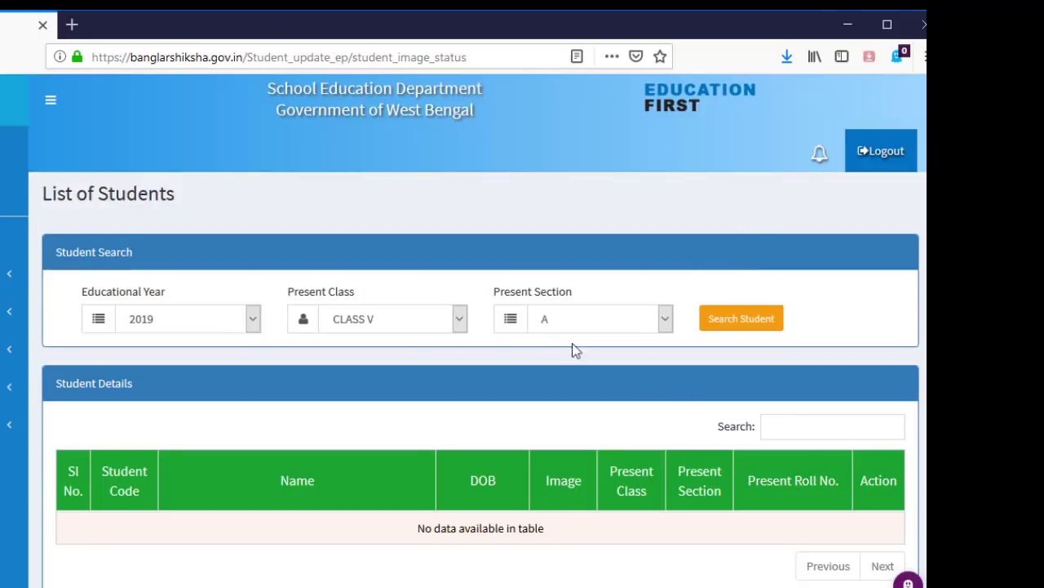
# - Switch the section to B and search again, listing rolls 55 and 101 with photos
pyautogui.click(665, 318)
pyautogui.click(601, 380)
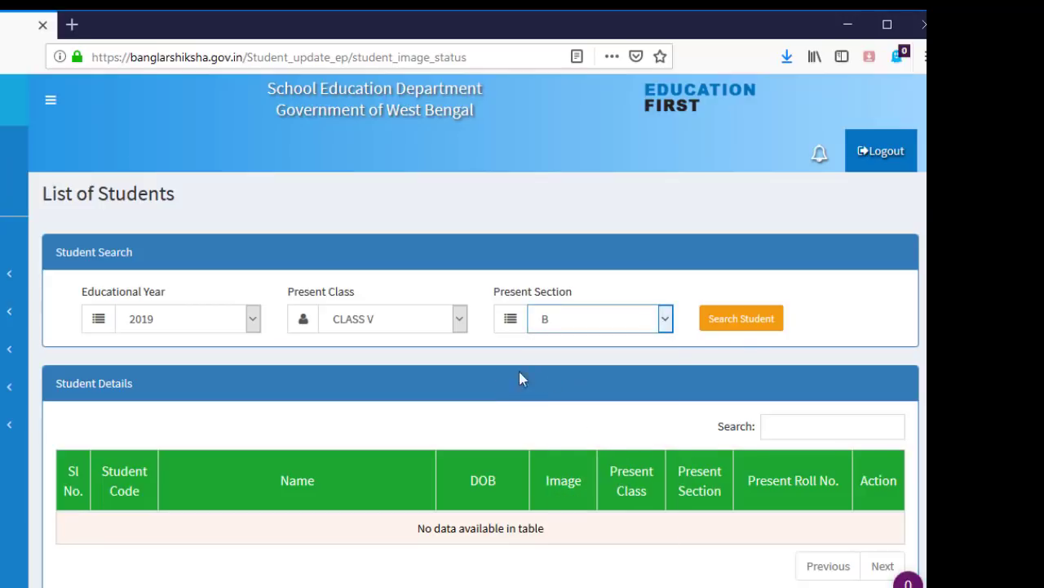
pyautogui.click(748, 327)
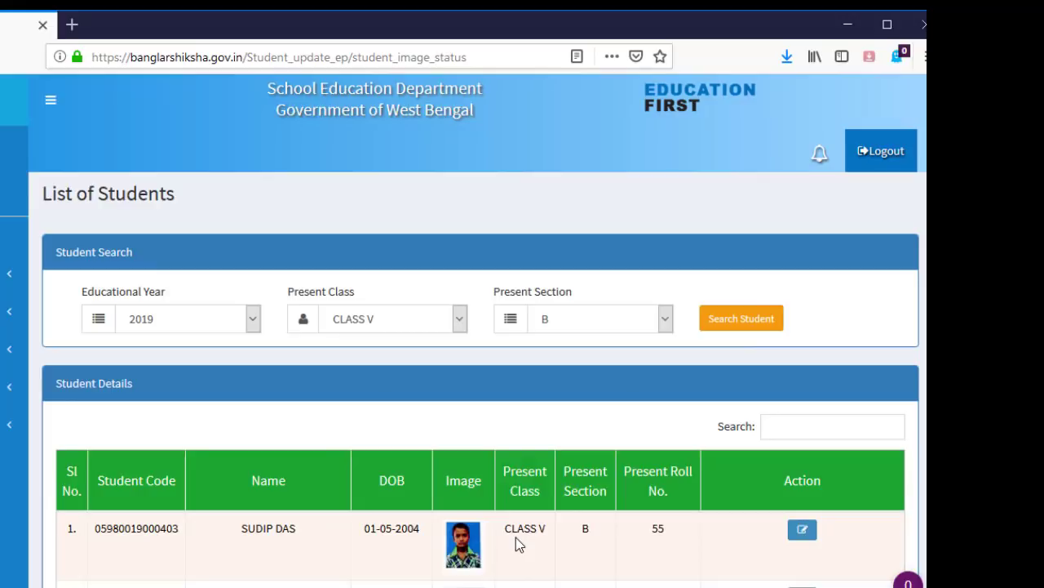
pyautogui.scroll(-2, 516, 537)
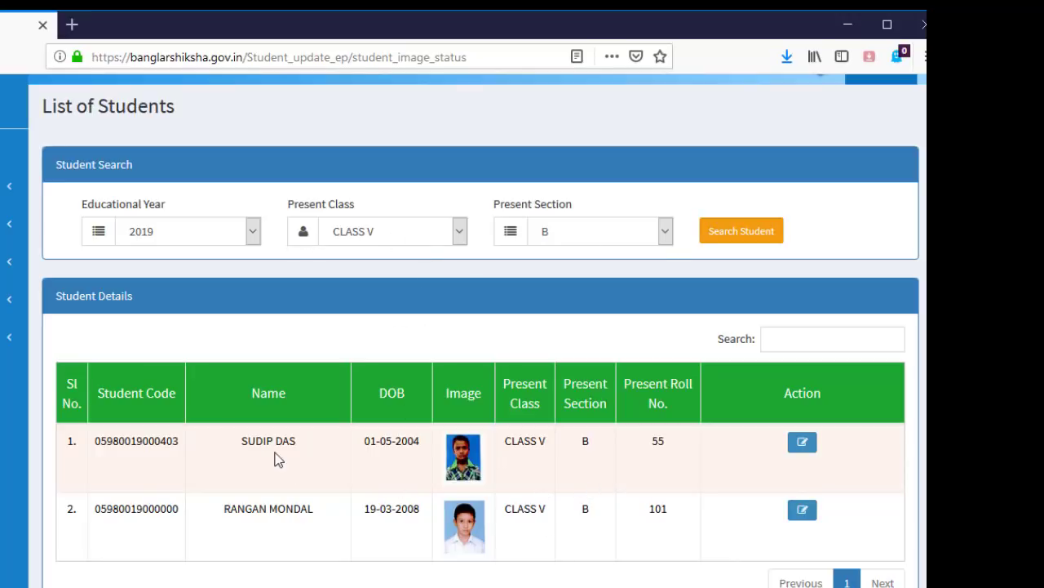
# - Search the list by the student's name and open their image page to check the photo
pyautogui.click(790, 336)
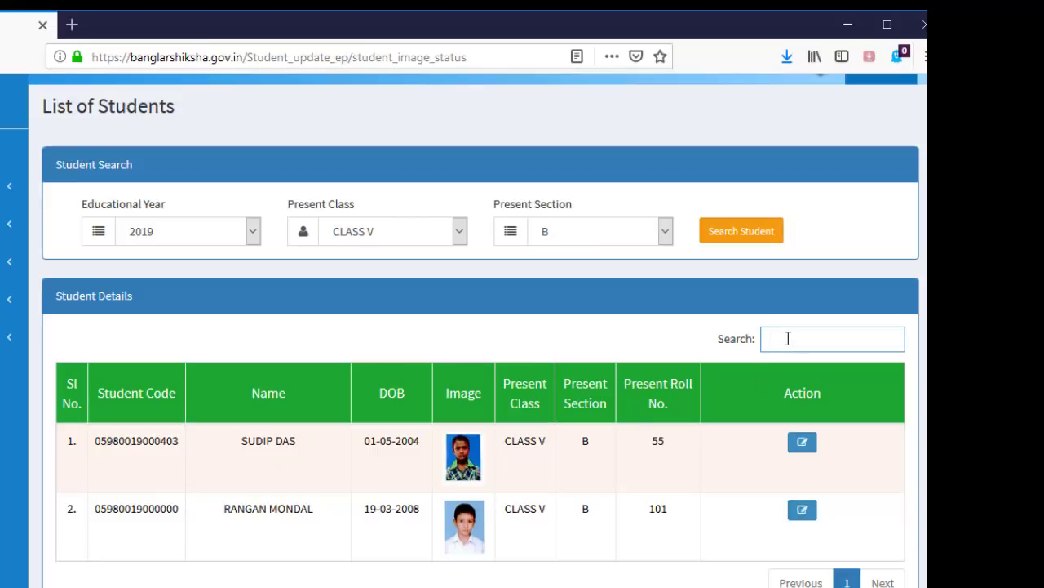
pyautogui.write('s')
pyautogui.write('udip')
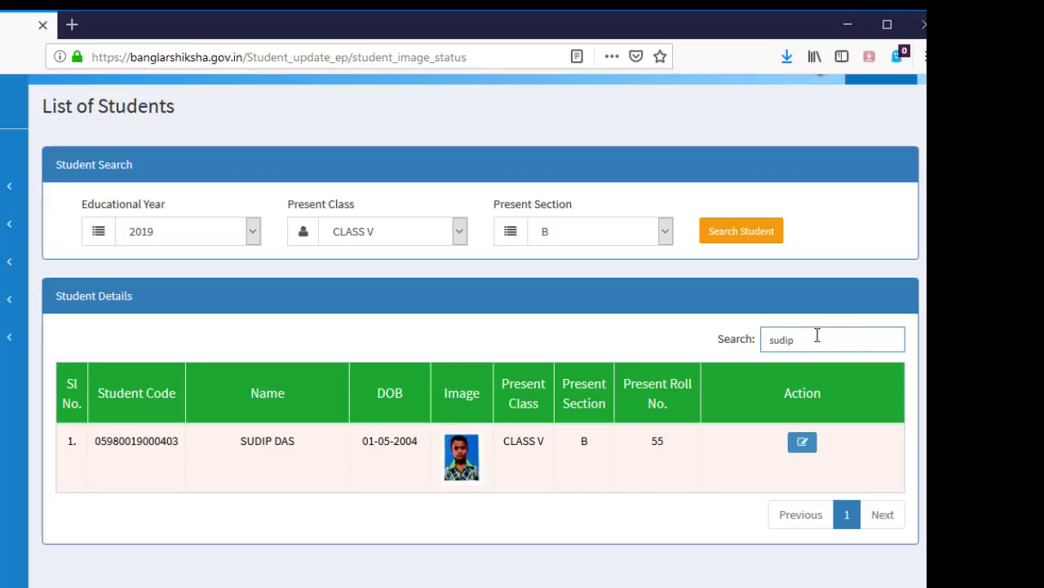
pyautogui.click(803, 443)
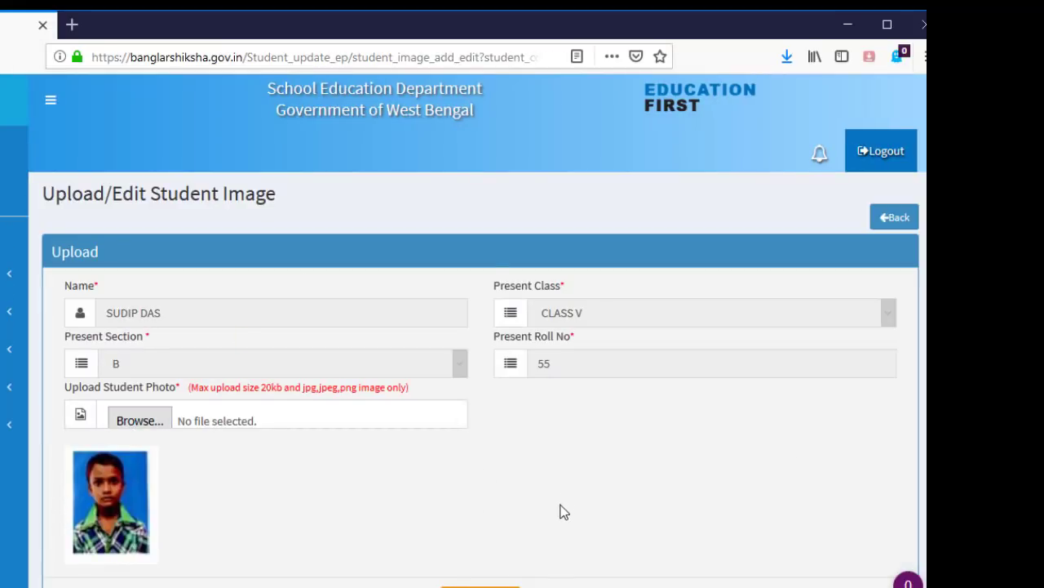
pyautogui.scroll(-2, 520, 390)
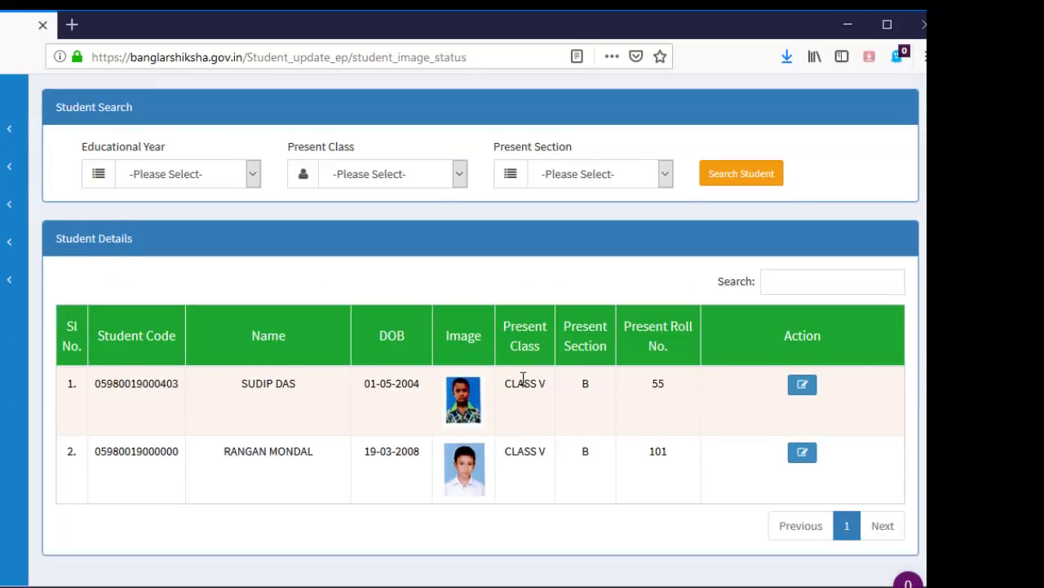